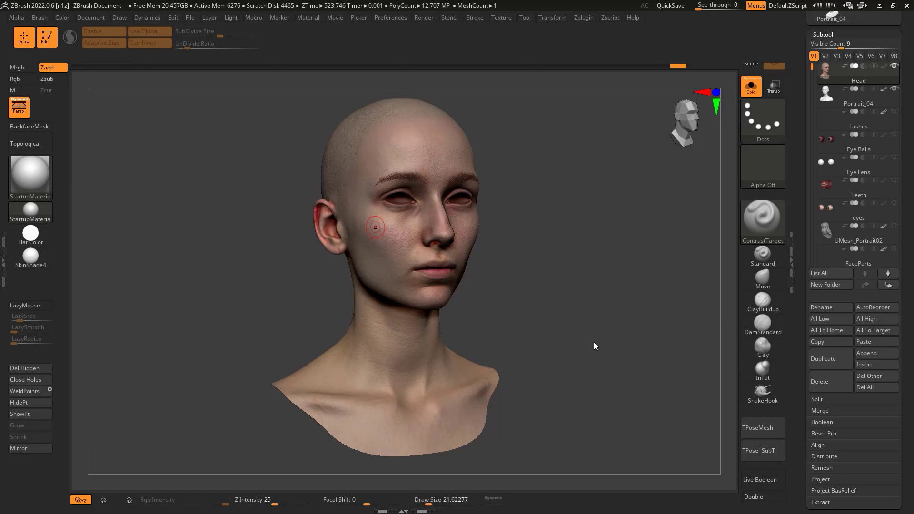
# Step: Select the Portrait_04 sculpt and set the material Ambient value to 8
pyautogui.moveTo(579, 288); pyautogui.dragTo(463, 284)
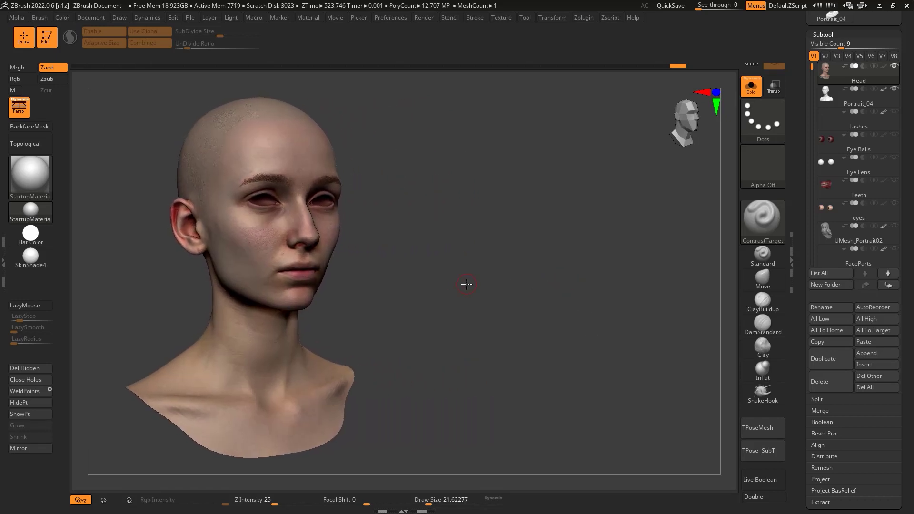
pyautogui.press('Down')
pyautogui.moveTo(630, 300); pyautogui.dragTo(371, 79)
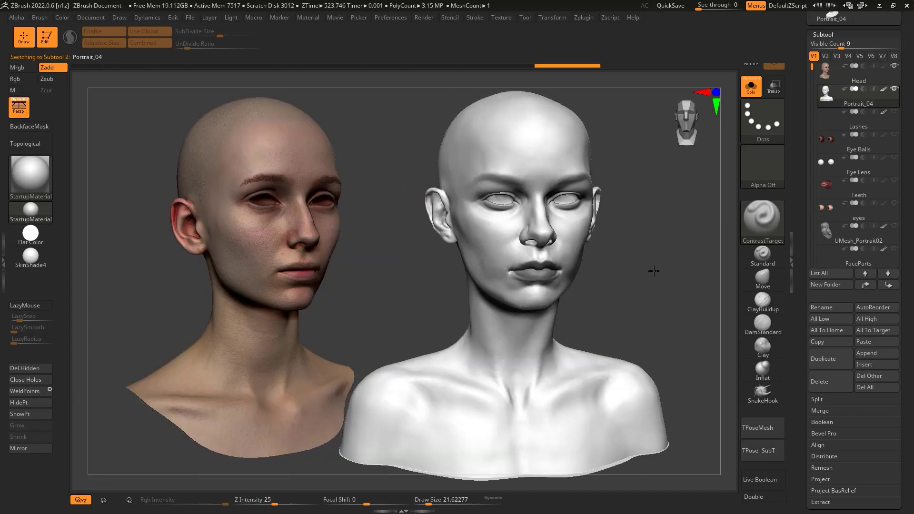
pyautogui.click(343, 17)
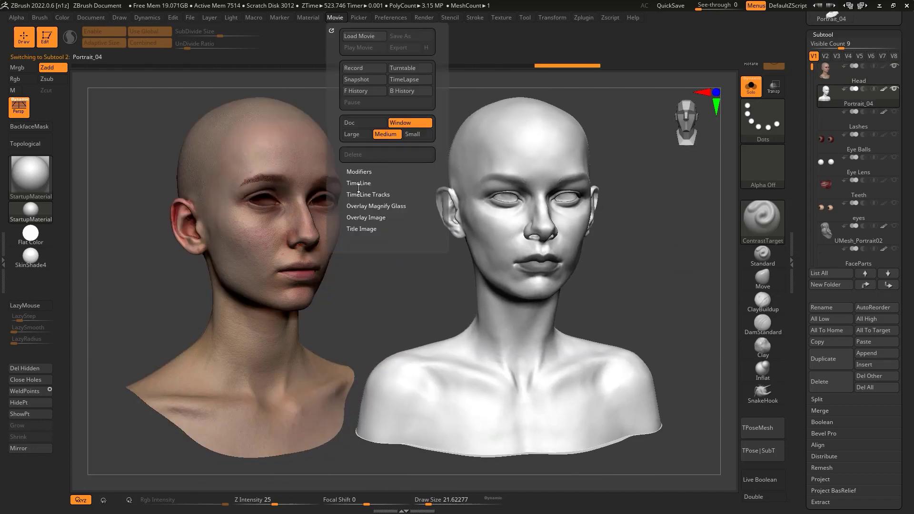
pyautogui.click(376, 176)
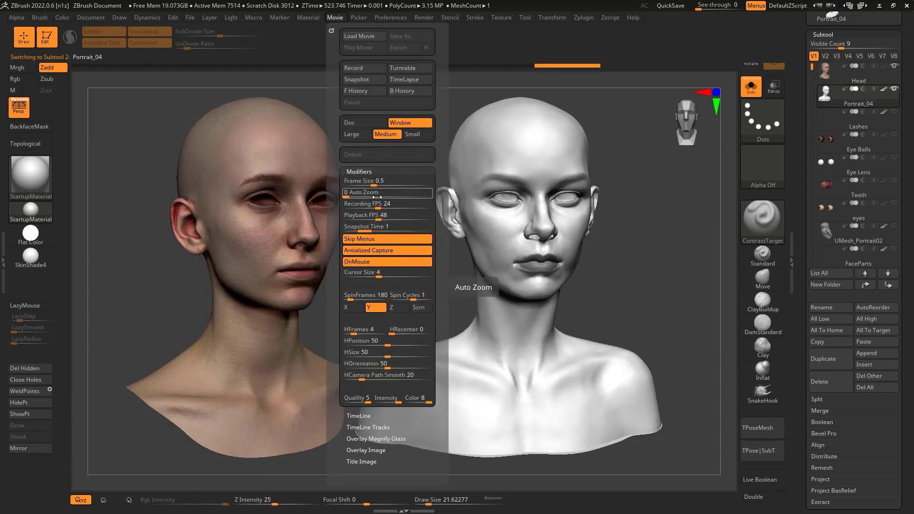
pyautogui.click(308, 18)
pyautogui.write('8')
pyautogui.press('Return')
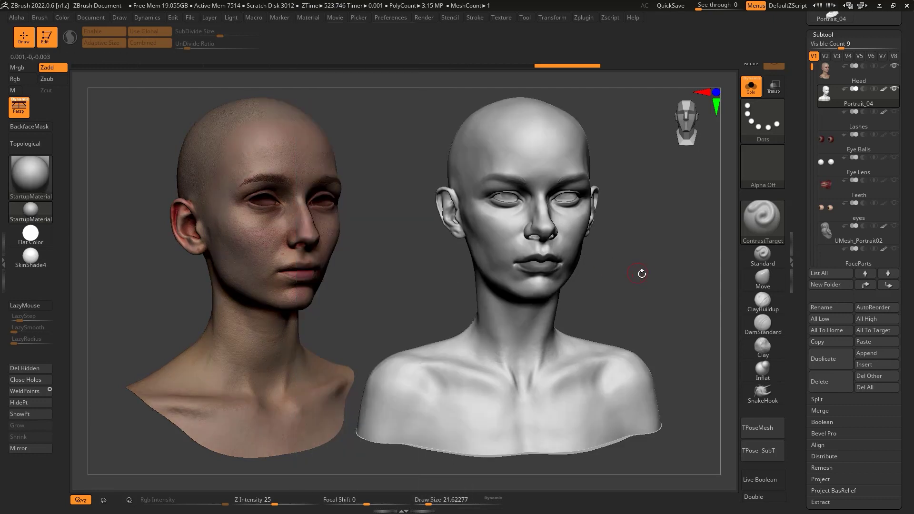
# Step: Launch ZWrap from the ZPlugin menu and turn both heads front-on
pyautogui.moveTo(643, 271); pyautogui.dragTo(675, 269)
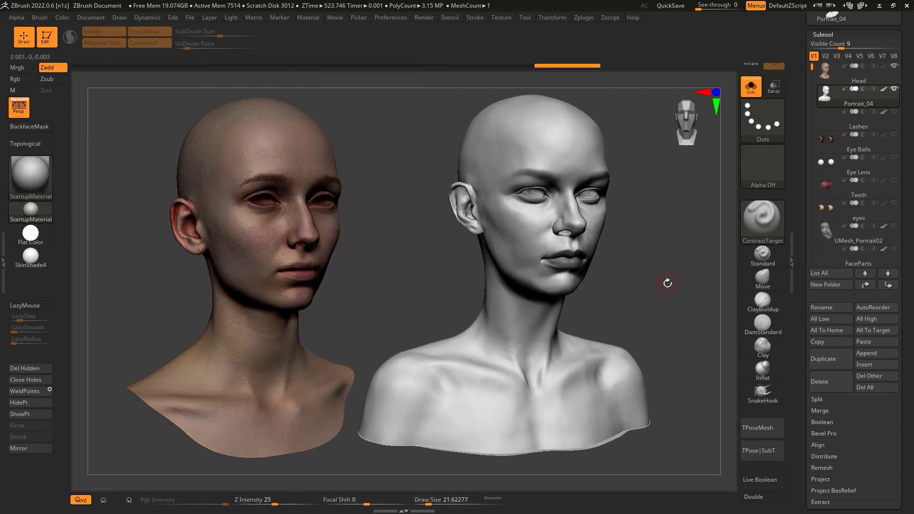
pyautogui.click(583, 18)
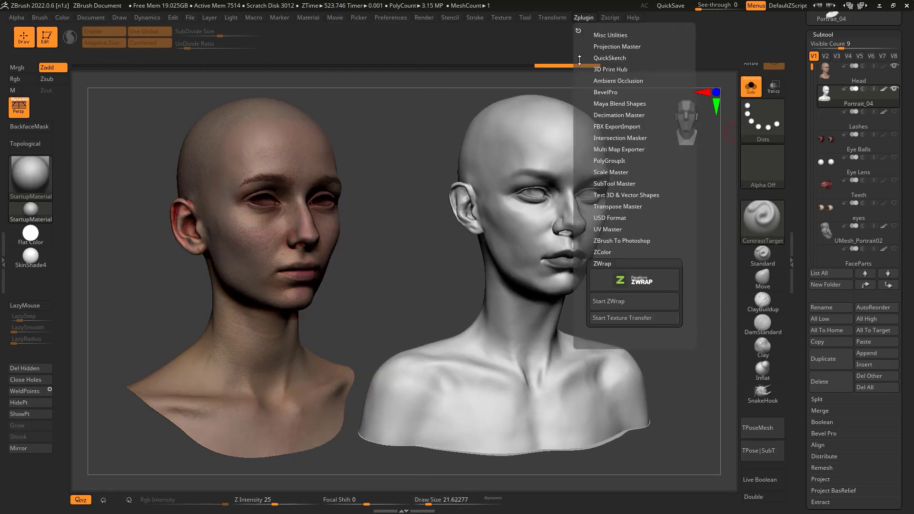
pyautogui.click(616, 298)
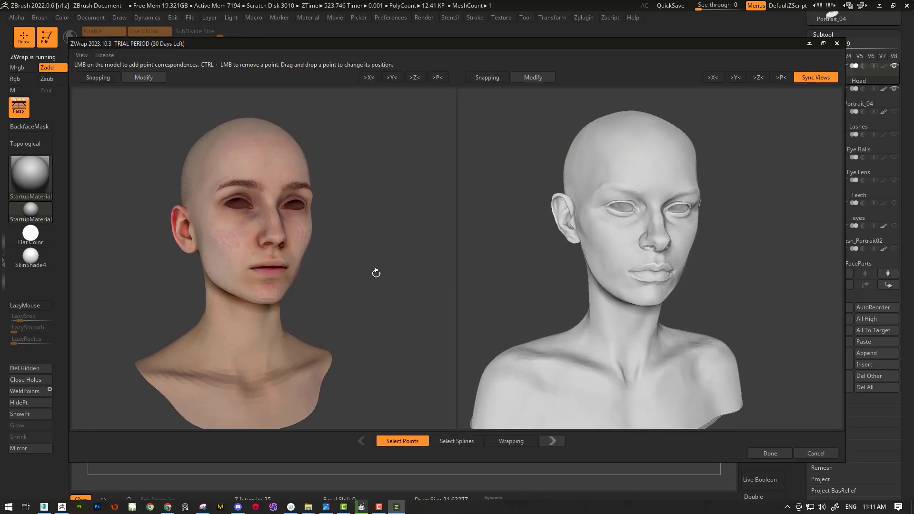
pyautogui.moveTo(375, 270); pyautogui.dragTo(391, 312)
# Step: Switch ZWrap to Select Splines with >X< symmetry and frame the eye
pyautogui.scroll(3, 391, 312)
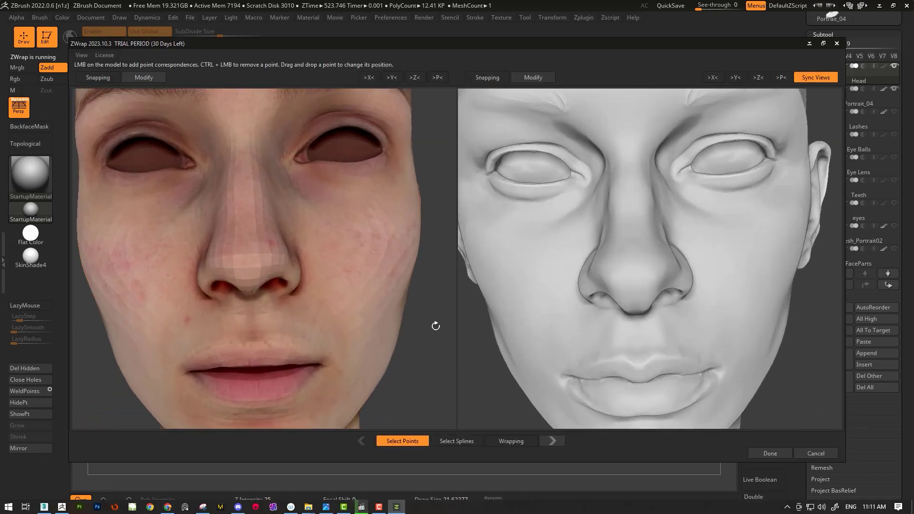
pyautogui.scroll(2, 435, 322)
pyautogui.scroll(1, 444, 371)
pyautogui.click(458, 440)
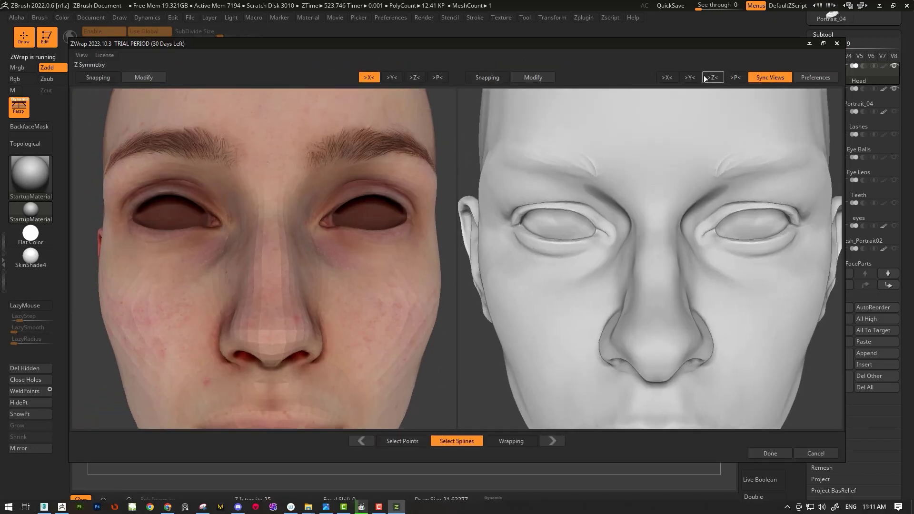
pyautogui.click(667, 77)
pyautogui.moveTo(402, 165); pyautogui.dragTo(431, 219)
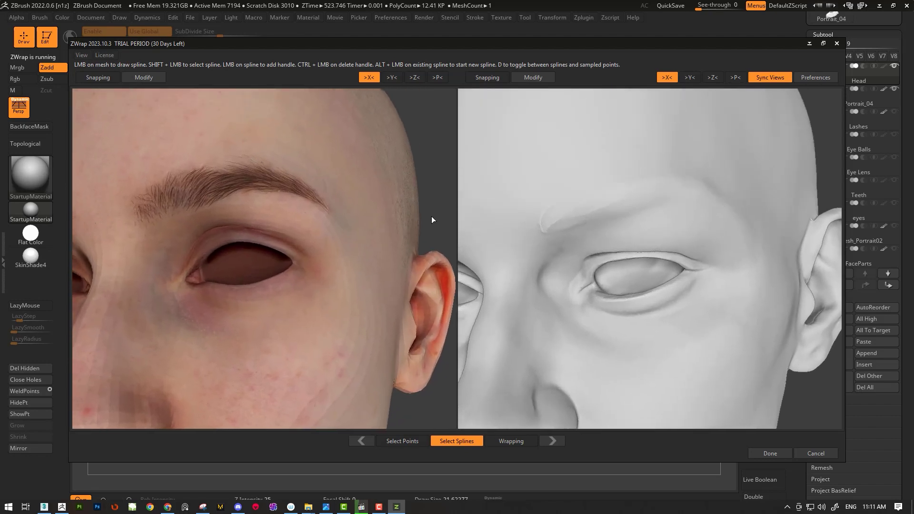
pyautogui.scroll(3, 431, 218)
pyautogui.moveTo(254, 288); pyautogui.dragTo(301, 364)
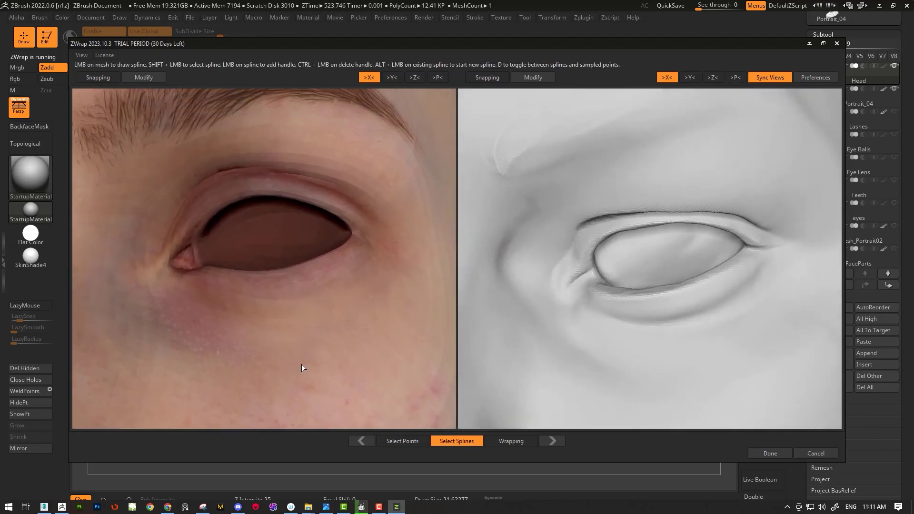
# Step: Trace upper and lower eyelid curves along the lid edges on the scan
pyautogui.click(174, 281)
pyautogui.click(244, 212)
pyautogui.click(373, 250)
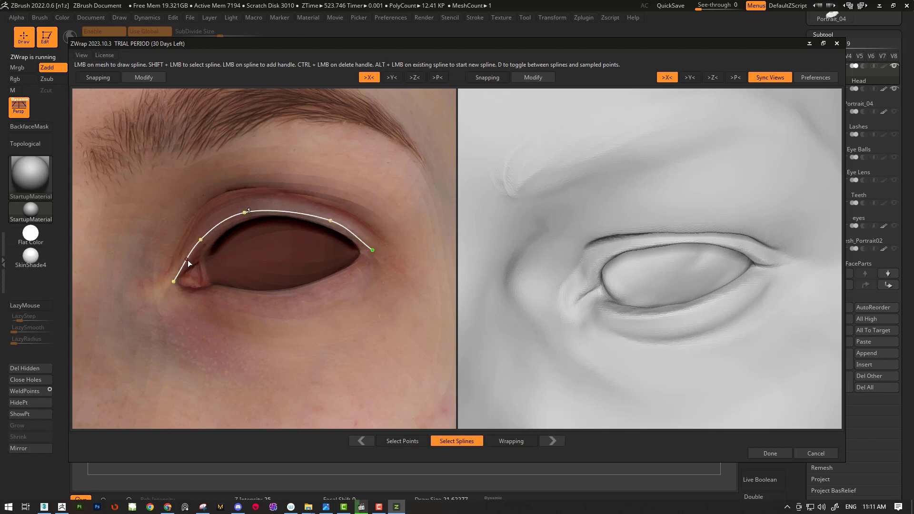
pyautogui.moveTo(270, 264)
pyautogui.mouseDown(button='middle')
pyautogui.moveTo(285, 265)
pyautogui.moveTo(270, 261)
pyautogui.mouseUp(button='middle')
pyautogui.moveTo(248, 209); pyautogui.dragTo(255, 209)
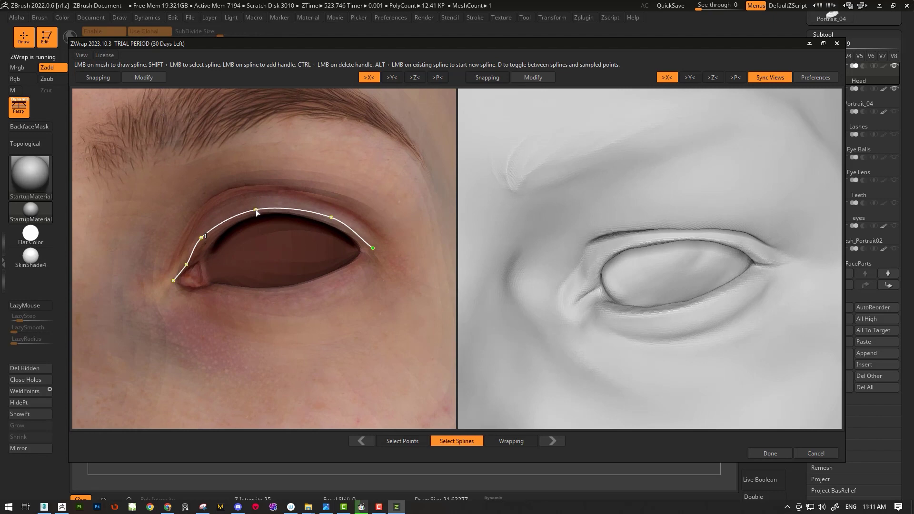
pyautogui.moveTo(332, 219); pyautogui.dragTo(336, 224)
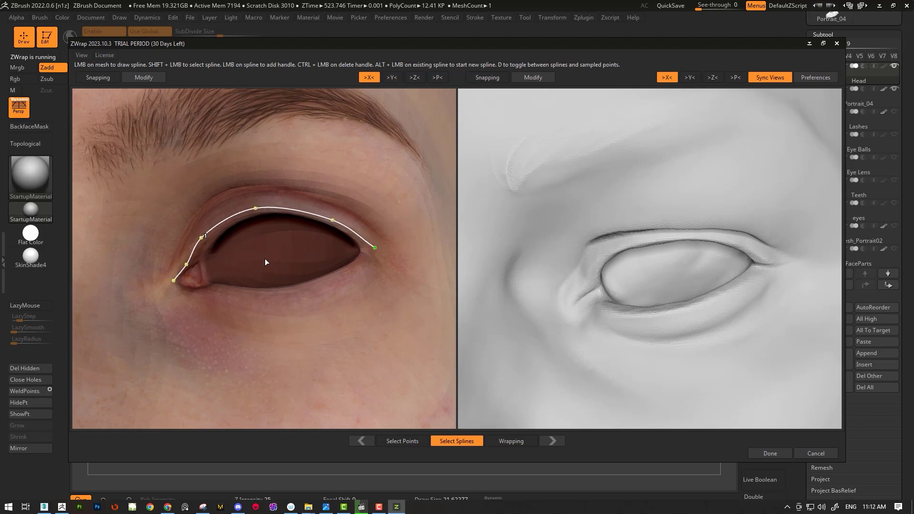
pyautogui.moveTo(265, 258)
pyautogui.mouseDown(button='middle')
pyautogui.moveTo(272, 261)
pyautogui.moveTo(221, 236)
pyautogui.mouseUp(button='middle')
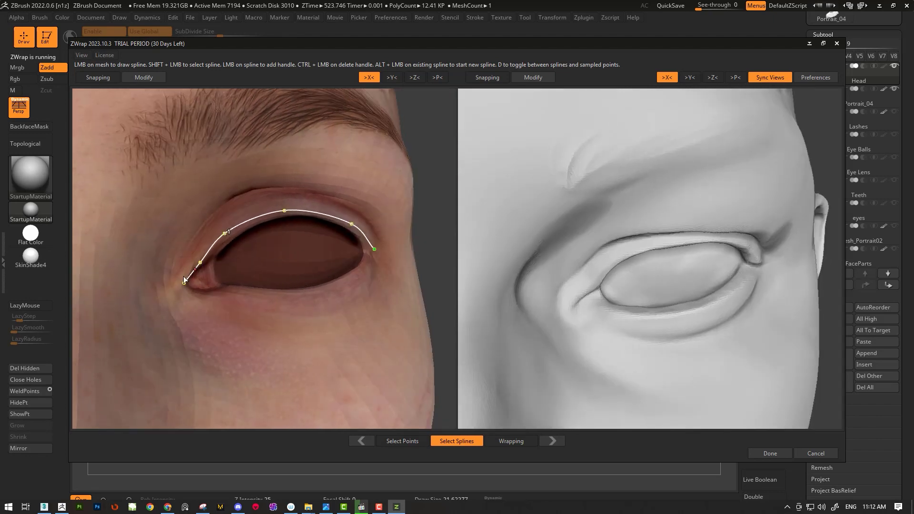
pyautogui.moveTo(286, 271); pyautogui.dragTo(270, 267, button='middle')
pyautogui.click(185, 294)
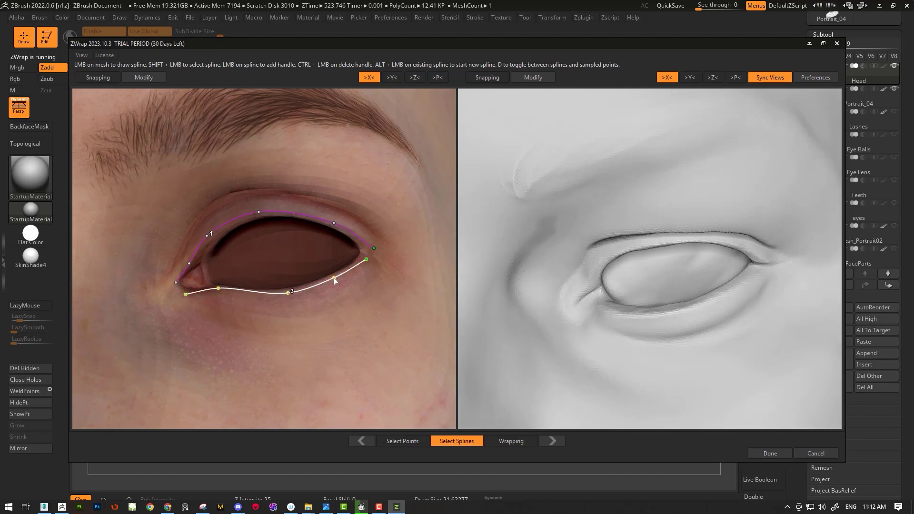
pyautogui.moveTo(218, 288); pyautogui.dragTo(212, 290)
# Step: Draw the matching upper and lower eyelid curves on the base mesh
pyautogui.click(570, 304)
pyautogui.click(770, 262)
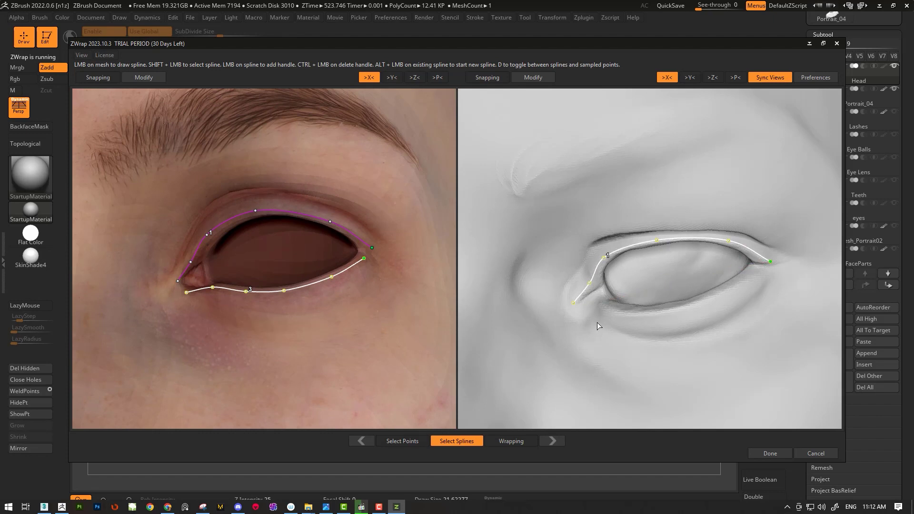
pyautogui.moveTo(598, 326); pyautogui.dragTo(607, 328, button='middle')
pyautogui.click(758, 276)
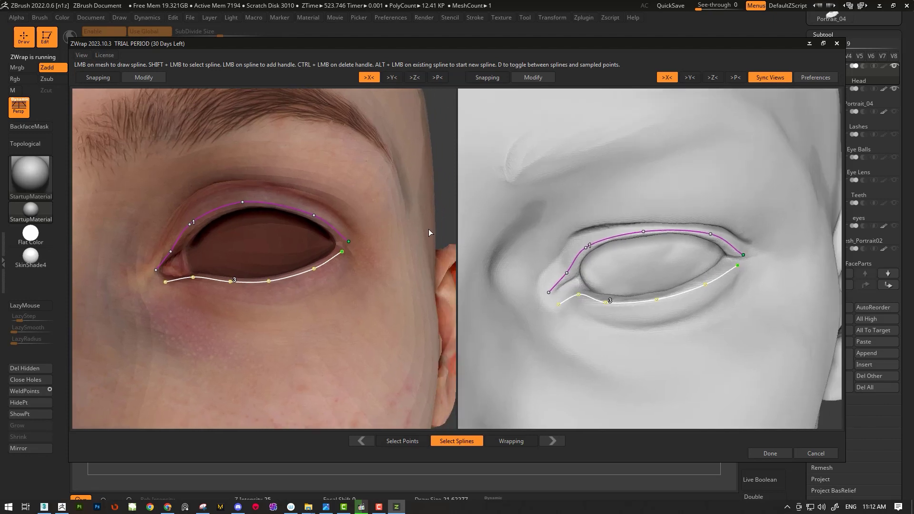
pyautogui.scroll(-5, 428, 229)
pyautogui.moveTo(316, 193)
pyautogui.mouseDown(button='middle')
pyautogui.moveTo(445, 325)
pyautogui.moveTo(234, 352)
pyautogui.moveTo(126, 325)
pyautogui.mouseUp(button='middle')
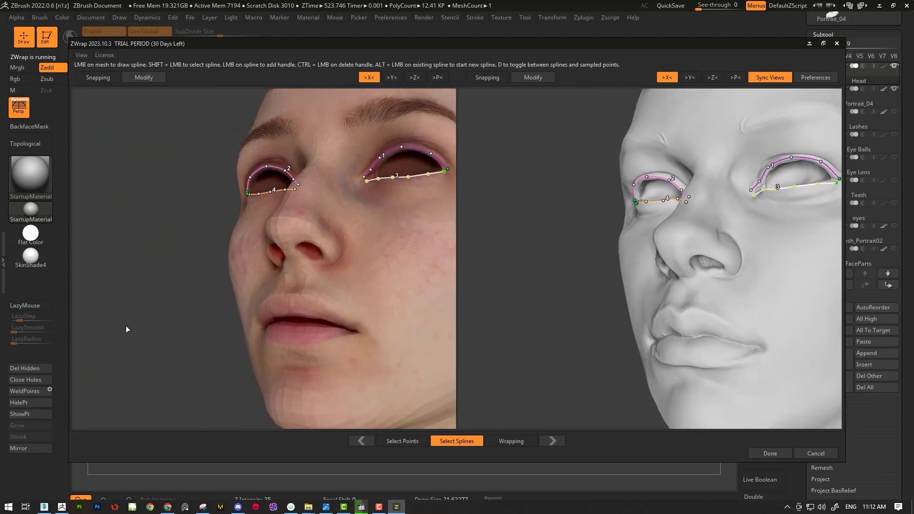
pyautogui.scroll(3, 251, 258)
# Step: Add nose-wing and nostril loop curves on the scan and the base mesh
pyautogui.click(272, 300)
pyautogui.click(246, 331)
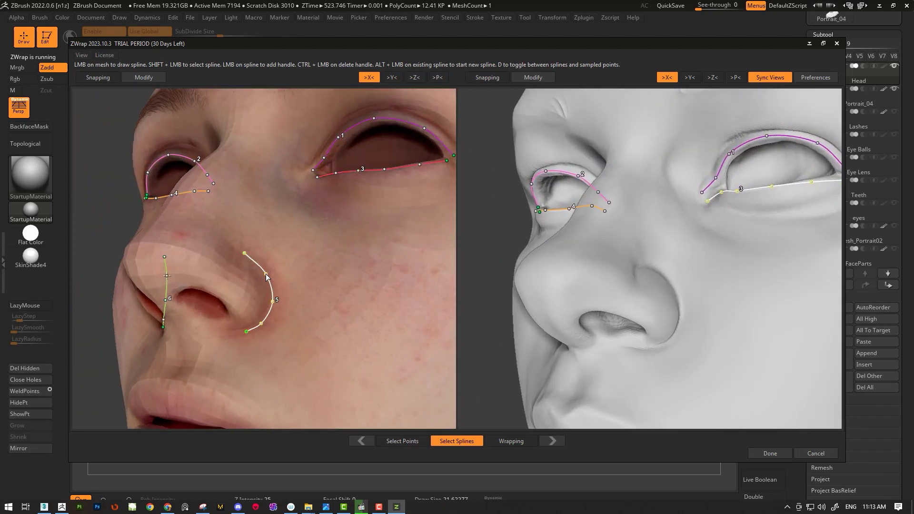
pyautogui.moveTo(266, 277); pyautogui.dragTo(84, 354, button='middle')
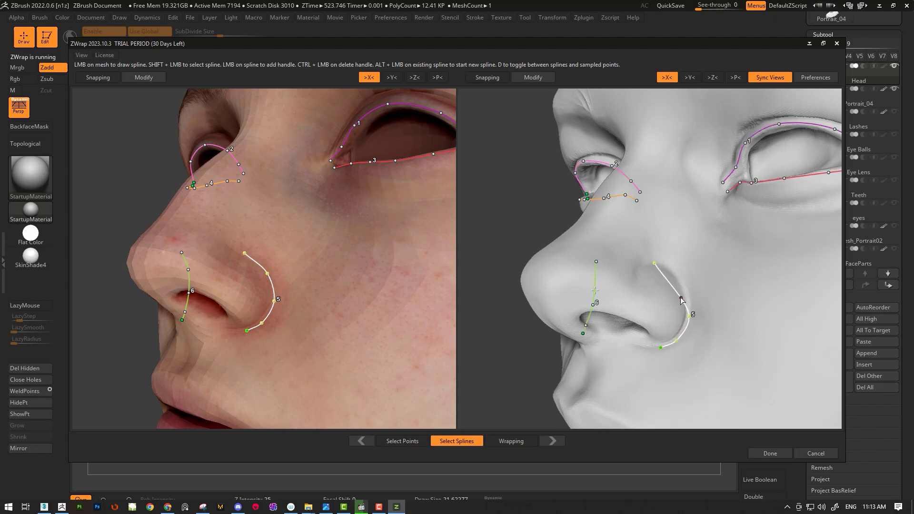
pyautogui.moveTo(117, 330); pyautogui.dragTo(138, 313, button='middle')
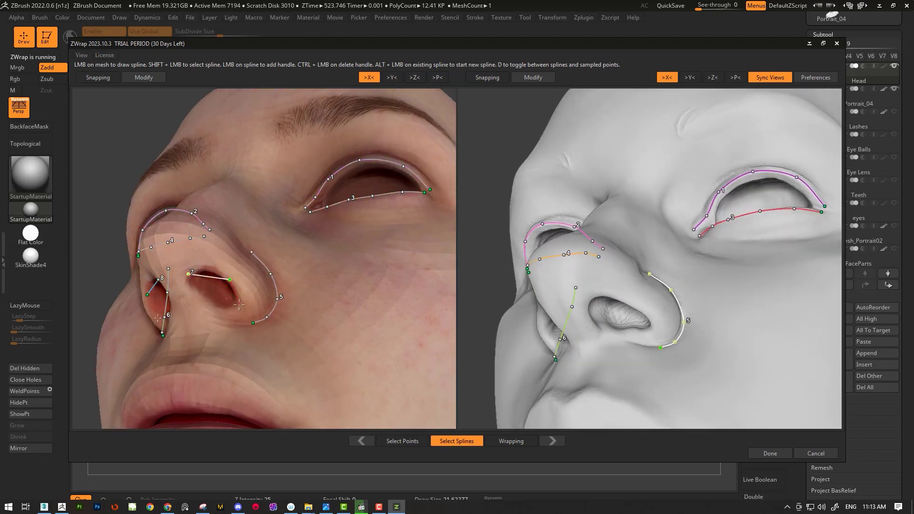
pyautogui.click(201, 301)
pyautogui.click(186, 284)
pyautogui.click(585, 303)
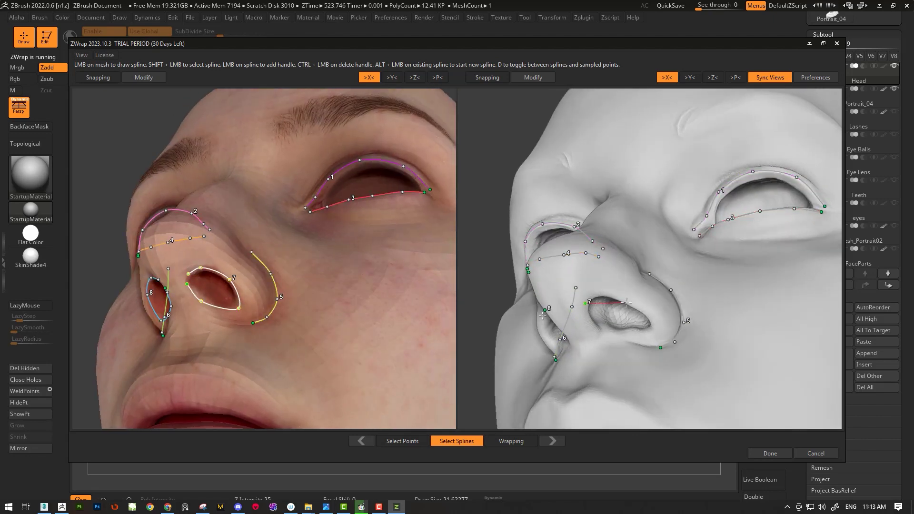
pyautogui.click(586, 312)
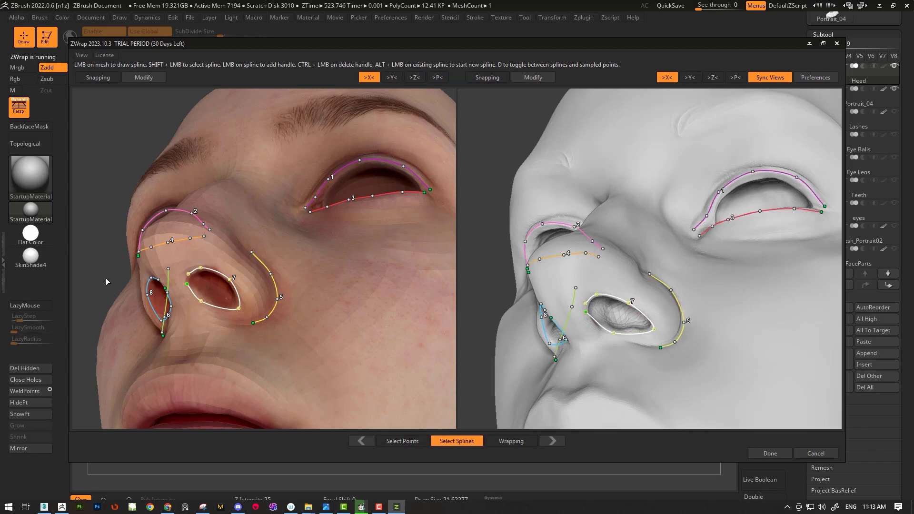
# Step: Draw matching upper-lip curves on both meshes and start the lower-lip curve
pyautogui.press('f')
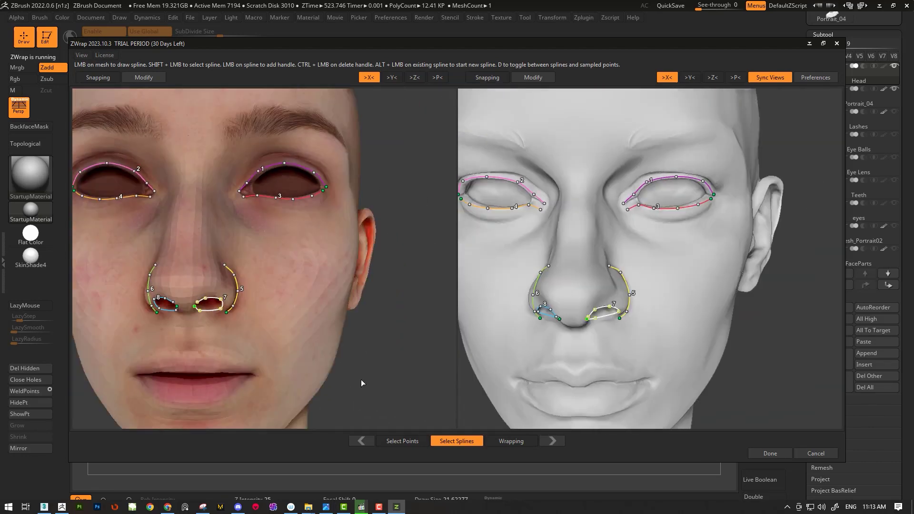
pyautogui.moveTo(360, 382); pyautogui.dragTo(386, 329)
pyautogui.scroll(5, 387, 327)
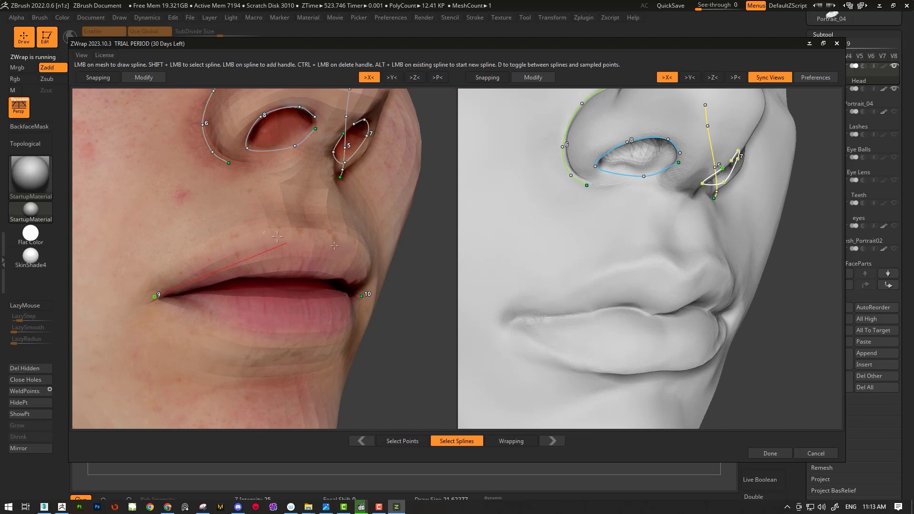
pyautogui.click(312, 229)
pyautogui.moveTo(505, 319); pyautogui.dragTo(511, 316)
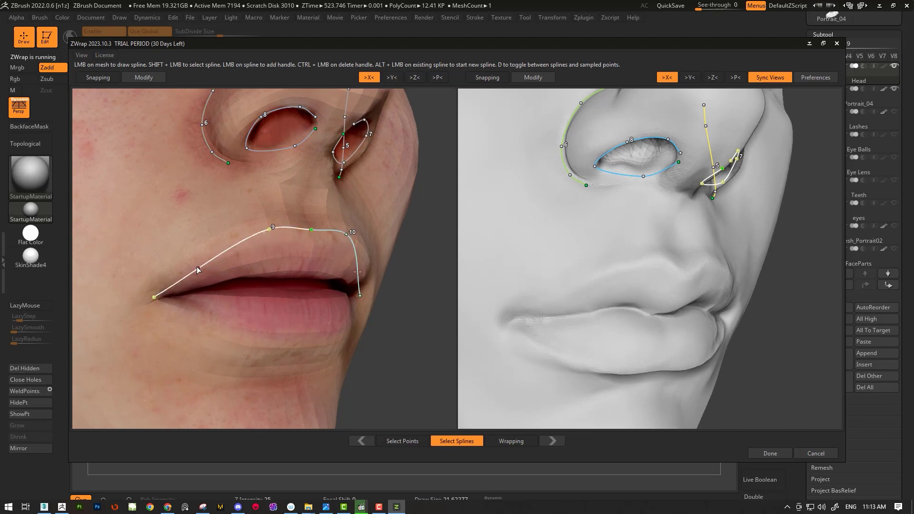
pyautogui.click(663, 259)
pyautogui.keyDown('alt'); pyautogui.click(156, 302); pyautogui.keyUp('alt')
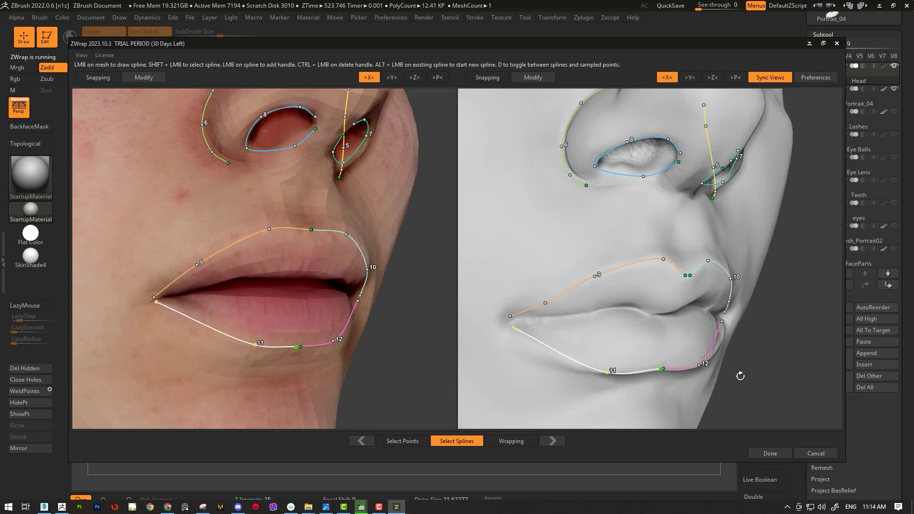
pyautogui.scroll(-10, 618, 362)
pyautogui.moveTo(619, 371)
pyautogui.mouseDown()
pyautogui.moveTo(529, 364)
pyautogui.moveTo(561, 353)
pyautogui.mouseUp()
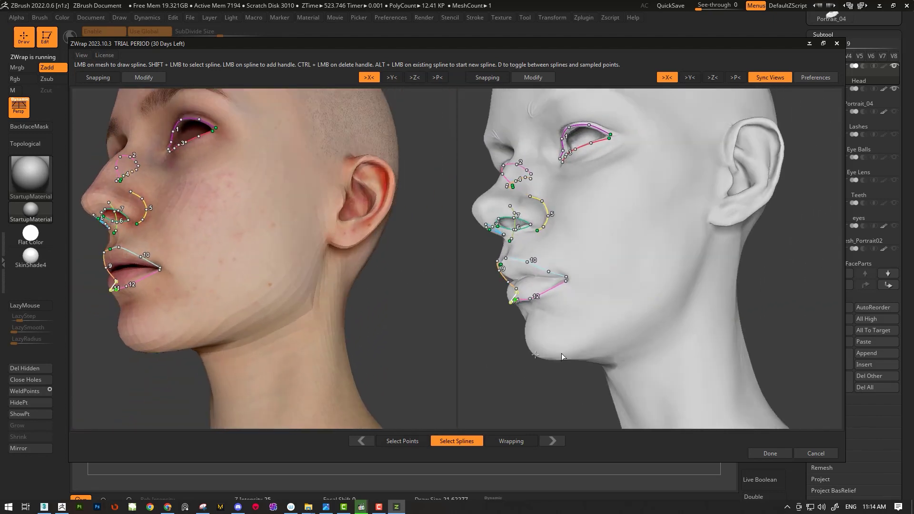
# Step: Fix the matching jawline spline ends on the base mesh and the scan
pyautogui.click(700, 229)
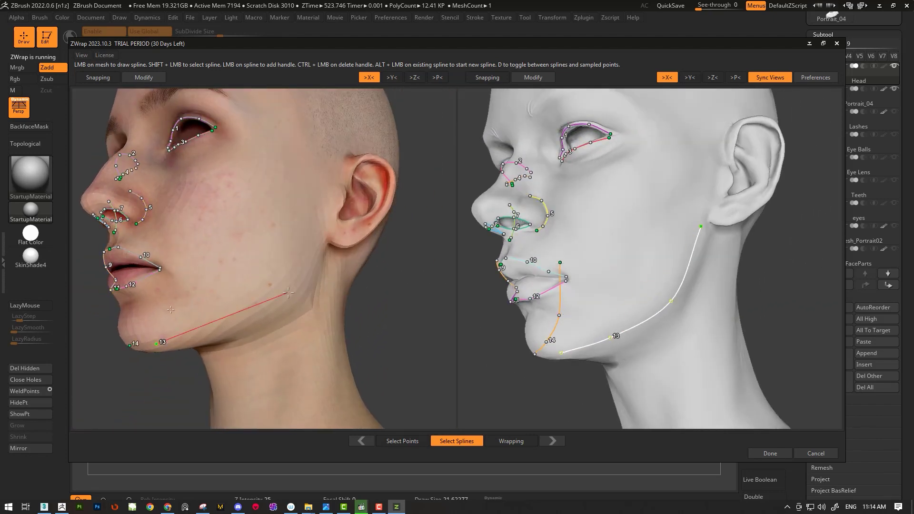
pyautogui.click(321, 238)
pyautogui.scroll(-3, 339, 333)
pyautogui.scroll(5, 339, 328)
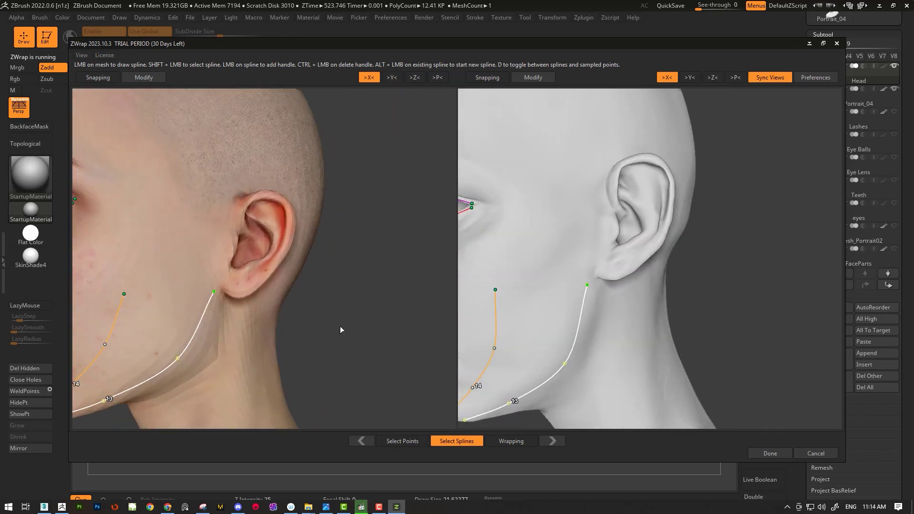
pyautogui.scroll(3, 340, 329)
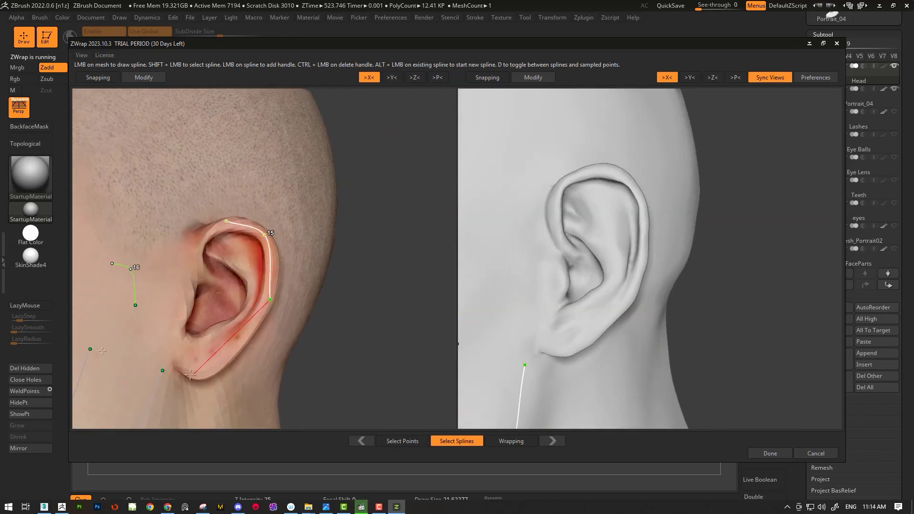
# Step: Add matching ear-rim splines and a correspondence point inside each ear
pyautogui.click(190, 374)
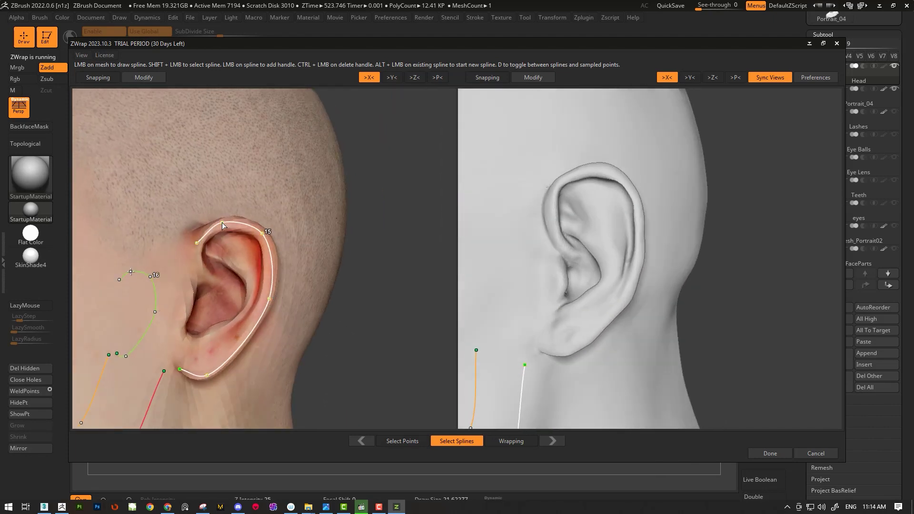
pyautogui.moveTo(409, 259); pyautogui.dragTo(421, 260)
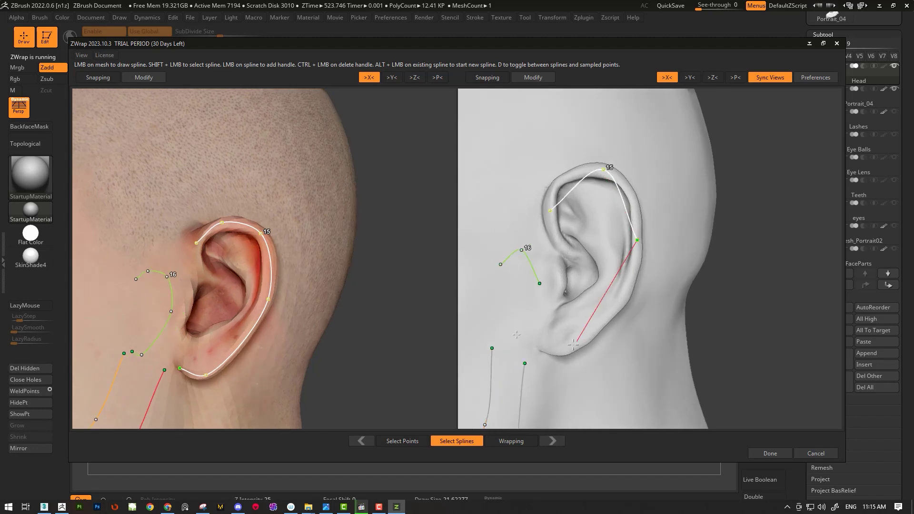
pyautogui.click(630, 194)
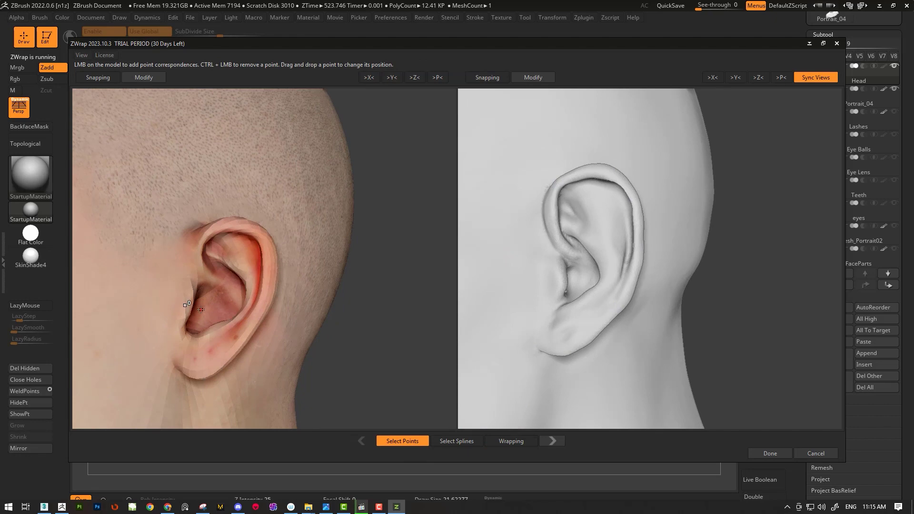
pyautogui.moveTo(205, 310); pyautogui.dragTo(207, 310)
pyautogui.click(582, 277)
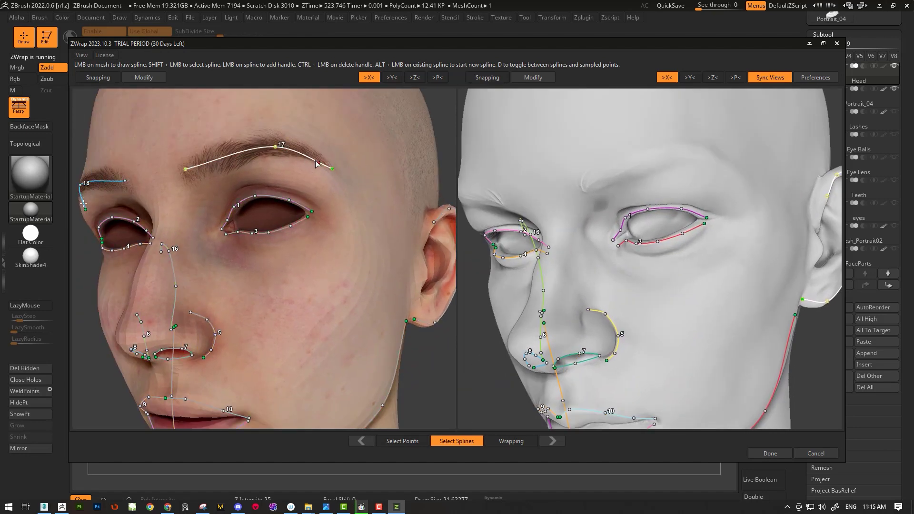
# Step: Match the brow spline on the base mesh and finish the lower chest-edge spline
pyautogui.click(310, 156)
pyautogui.moveTo(582, 188); pyautogui.dragTo(750, 182)
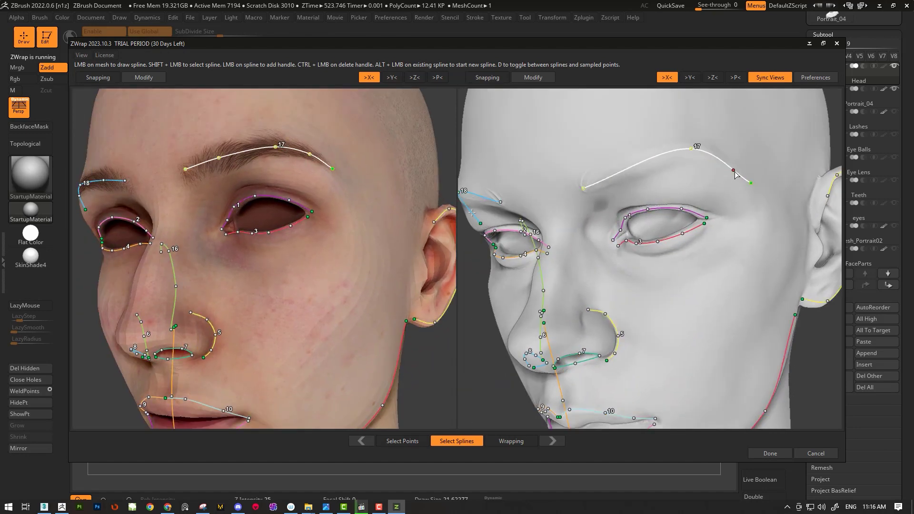
pyautogui.scroll(-3, 450, 365)
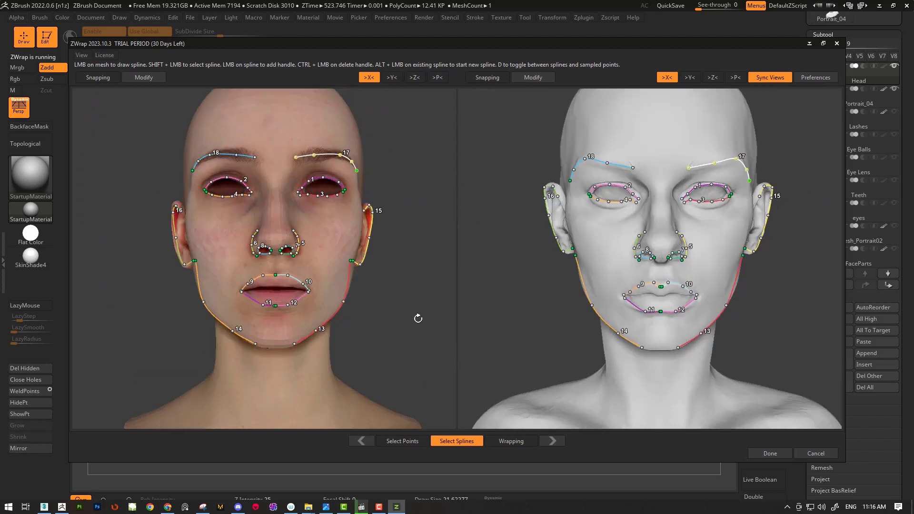
pyautogui.moveTo(418, 316); pyautogui.dragTo(198, 328)
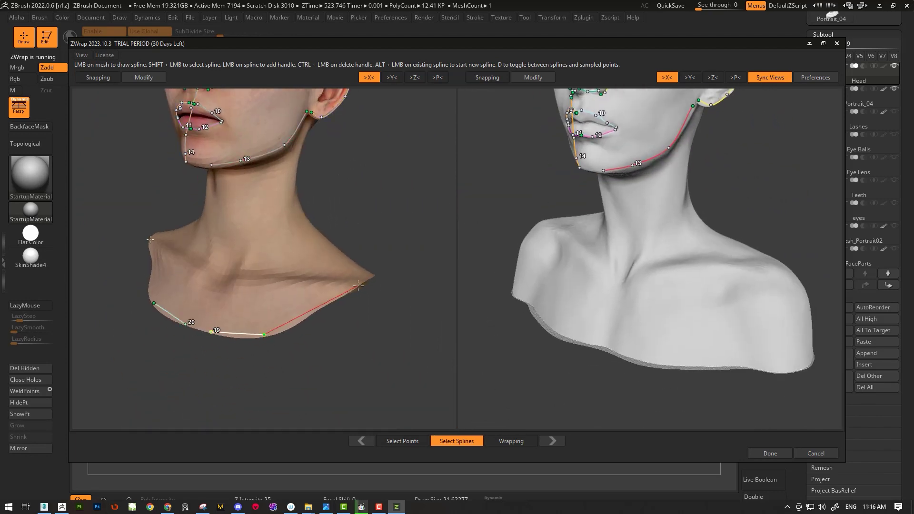
pyautogui.click(358, 285)
pyautogui.moveTo(504, 380)
pyautogui.mouseDown()
pyautogui.moveTo(560, 338)
pyautogui.moveTo(724, 268)
pyautogui.mouseUp()
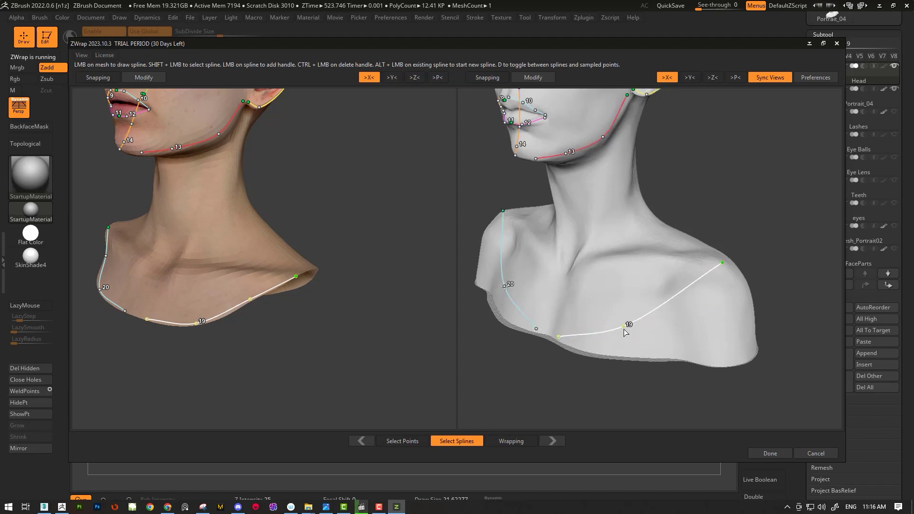
pyautogui.moveTo(680, 293); pyautogui.dragTo(572, 372)
# Step: Place matching points at the base of the throat and the back of the head
pyautogui.click(402, 441)
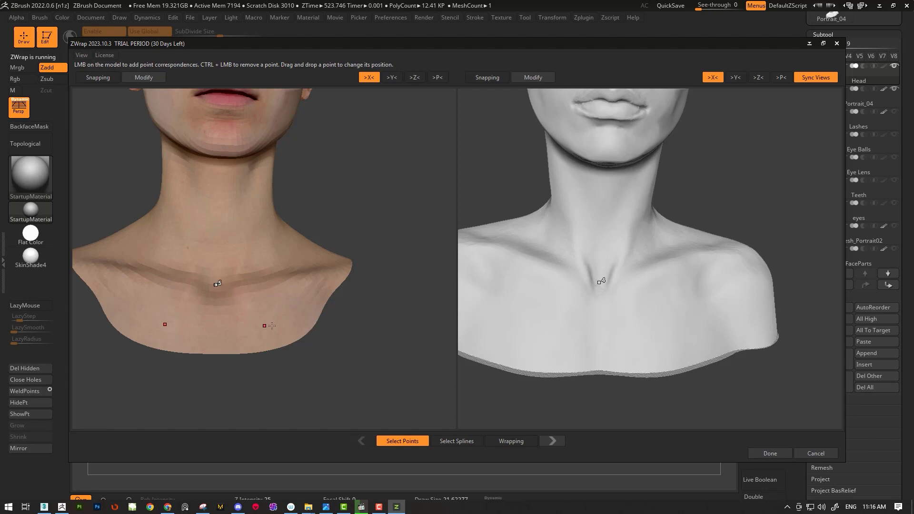
pyautogui.click(605, 279)
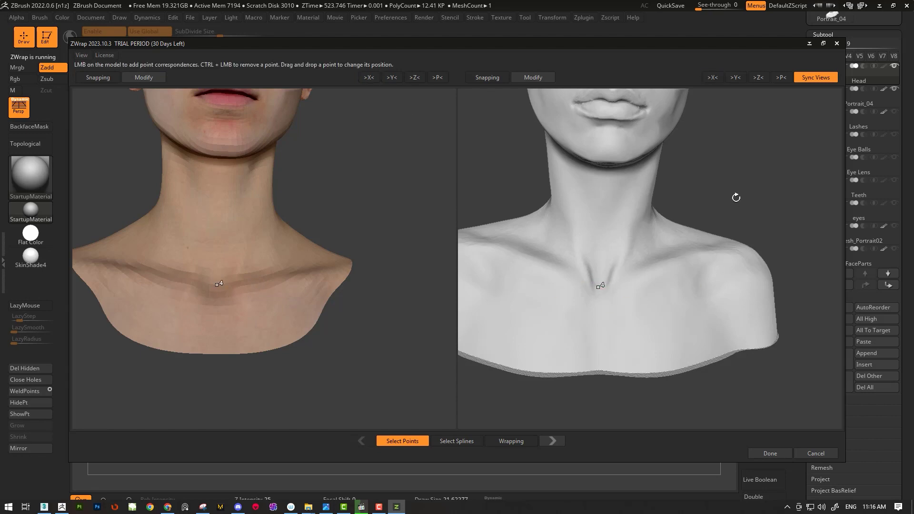
pyautogui.moveTo(735, 197); pyautogui.dragTo(726, 234)
pyautogui.click(620, 194)
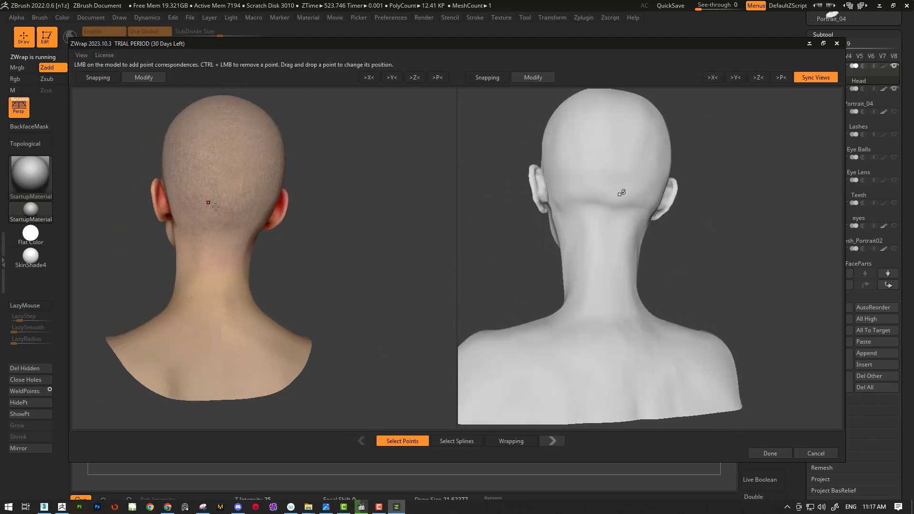
# Step: Draw a matching shoulder-edge spline, then check the ears and back of head in point mode
pyautogui.click(456, 441)
pyautogui.moveTo(763, 262)
pyautogui.mouseDown()
pyautogui.moveTo(772, 224)
pyautogui.moveTo(360, 355)
pyautogui.moveTo(375, 381)
pyautogui.moveTo(348, 373)
pyautogui.mouseUp()
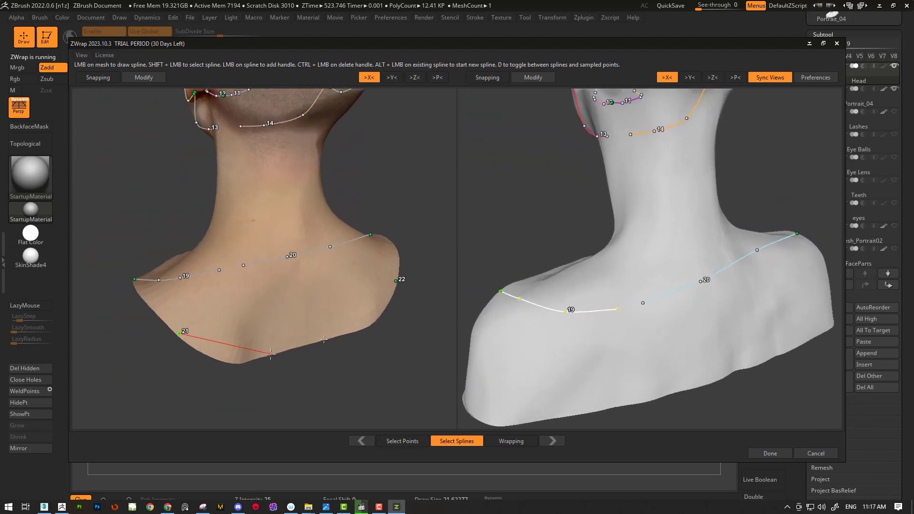
pyautogui.moveTo(516, 369); pyautogui.dragTo(633, 406)
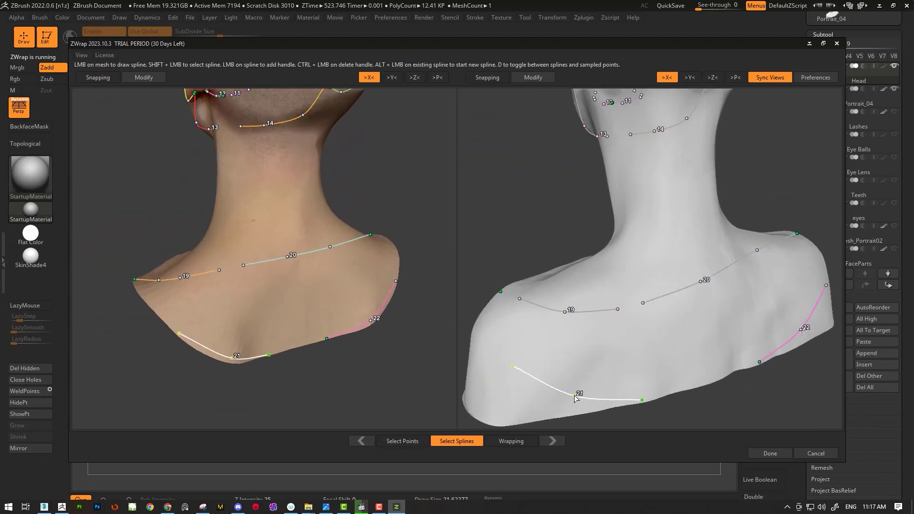
pyautogui.moveTo(724, 376); pyautogui.dragTo(428, 421)
pyautogui.click(402, 440)
pyautogui.moveTo(782, 293); pyautogui.dragTo(519, 238)
pyautogui.moveTo(293, 305); pyautogui.dragTo(286, 288)
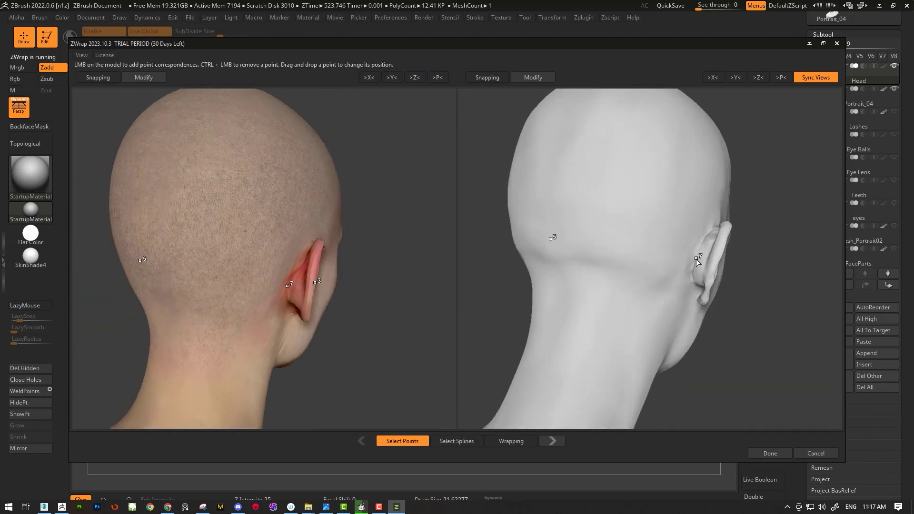
pyautogui.moveTo(696, 260); pyautogui.dragTo(581, 300)
pyautogui.scroll(-3, 581, 300)
# Step: Run the wrap, dismiss the finished message, and load the wrapped head back into ZBrush
pyautogui.click(511, 440)
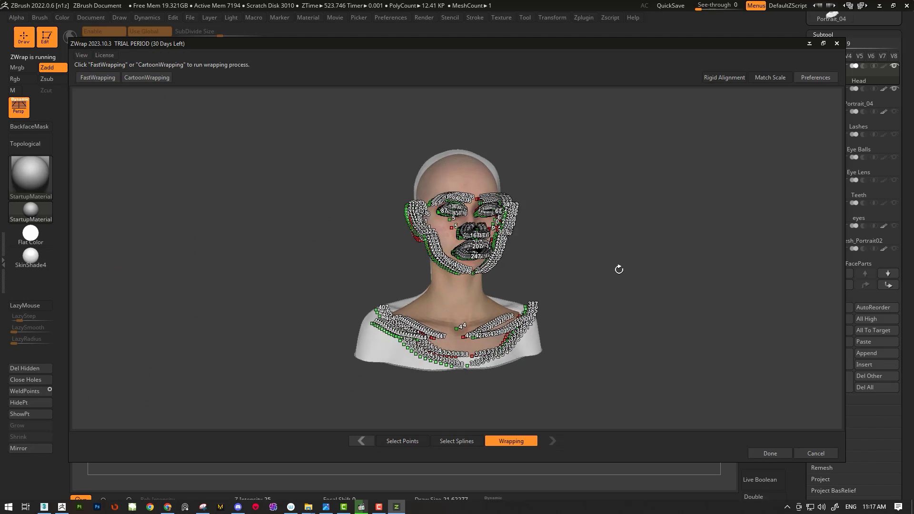
pyautogui.scroll(1, 649, 276)
pyautogui.scroll(2, 598, 254)
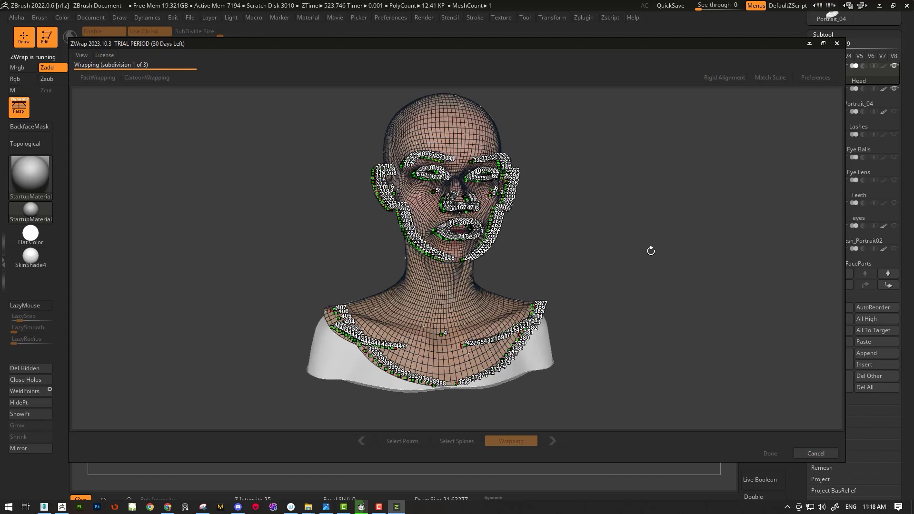
pyautogui.press('Return')
pyautogui.moveTo(591, 253)
pyautogui.mouseDown()
pyautogui.moveTo(665, 249)
pyautogui.moveTo(647, 242)
pyautogui.moveTo(669, 210)
pyautogui.mouseUp()
pyautogui.press('Return')
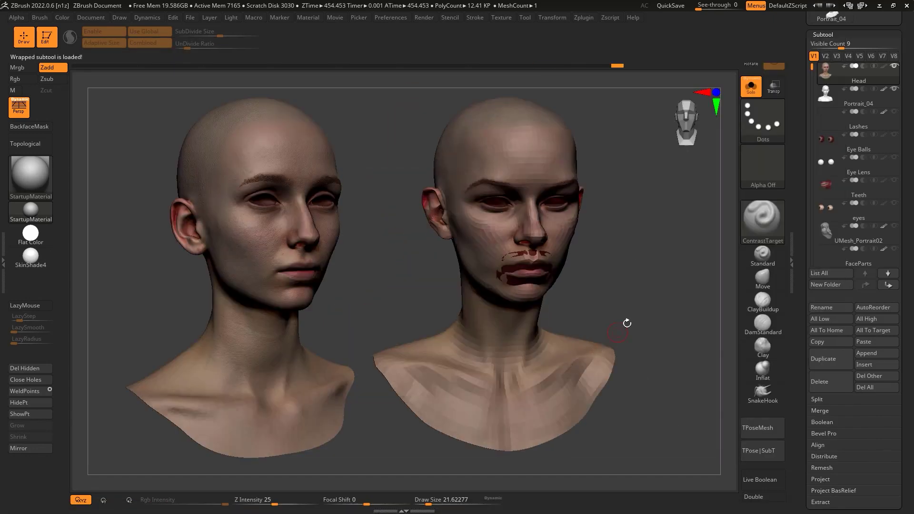
pyautogui.moveTo(627, 323)
pyautogui.mouseDown()
pyautogui.moveTo(634, 302)
pyautogui.moveTo(618, 327)
pyautogui.moveTo(662, 334)
pyautogui.moveTo(631, 347)
pyautogui.moveTo(645, 328)
pyautogui.moveTo(635, 292)
pyautogui.moveTo(655, 325)
pyautogui.moveTo(607, 325)
pyautogui.moveTo(680, 334)
pyautogui.moveTo(652, 315)
pyautogui.moveTo(447, 303)
pyautogui.mouseUp()
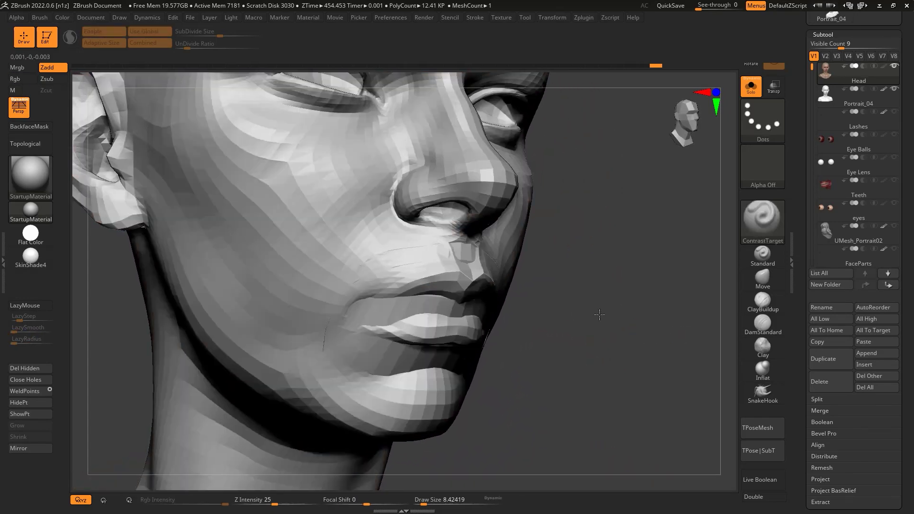
# Step: Show polygroup colours and isolate the green lip polygroup to inspect its wireframe
pyautogui.hotkey('shift', 'f')
pyautogui.keyDown('ctrl'); pyautogui.keyDown('shift'); pyautogui.click(489, 302); pyautogui.keyUp('shift'); pyautogui.keyUp('ctrl')
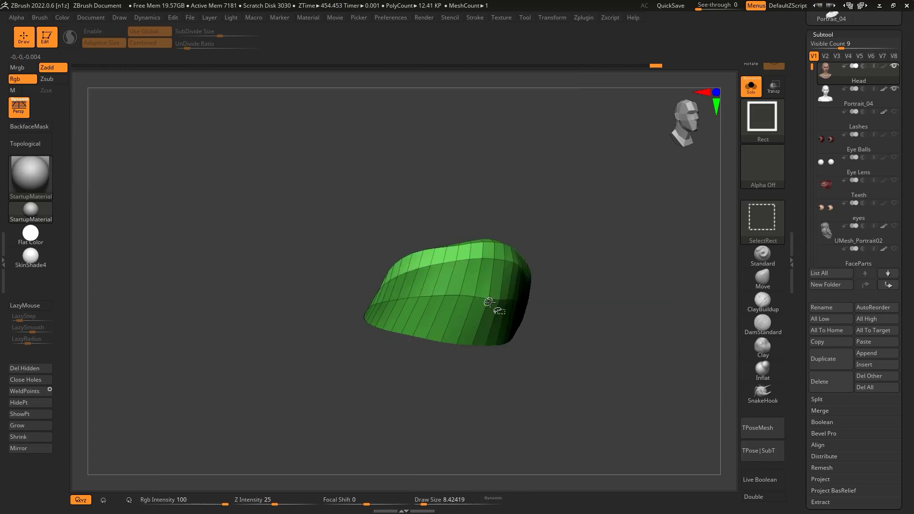
pyautogui.keyDown('ctrl'); pyautogui.keyDown('shift'); pyautogui.click(560, 343); pyautogui.keyUp('shift'); pyautogui.keyUp('ctrl')
pyautogui.keyDown('ctrl'); pyautogui.keyDown('shift'); pyautogui.click(402, 371); pyautogui.keyUp('shift'); pyautogui.keyUp('ctrl')
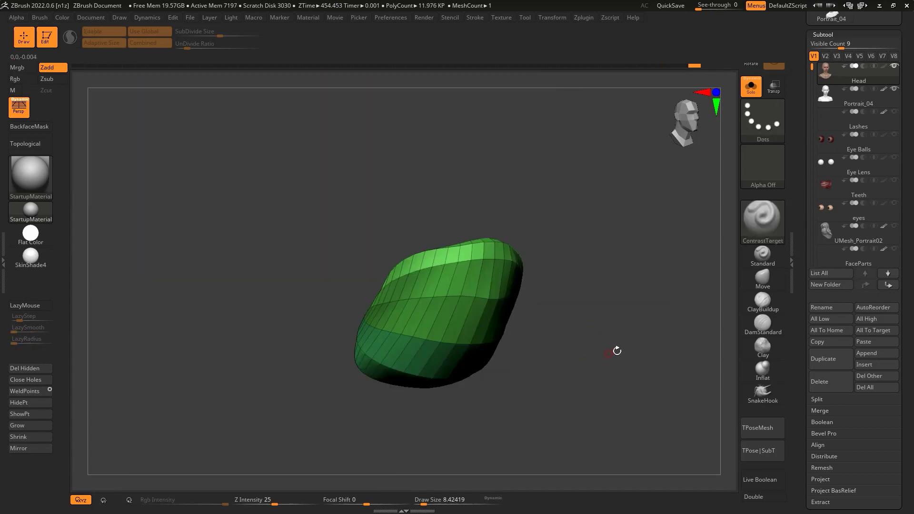
pyautogui.moveTo(616, 351)
pyautogui.mouseDown()
pyautogui.moveTo(581, 341)
pyautogui.moveTo(581, 330)
pyautogui.moveTo(562, 368)
pyautogui.mouseUp()
pyautogui.press('s')
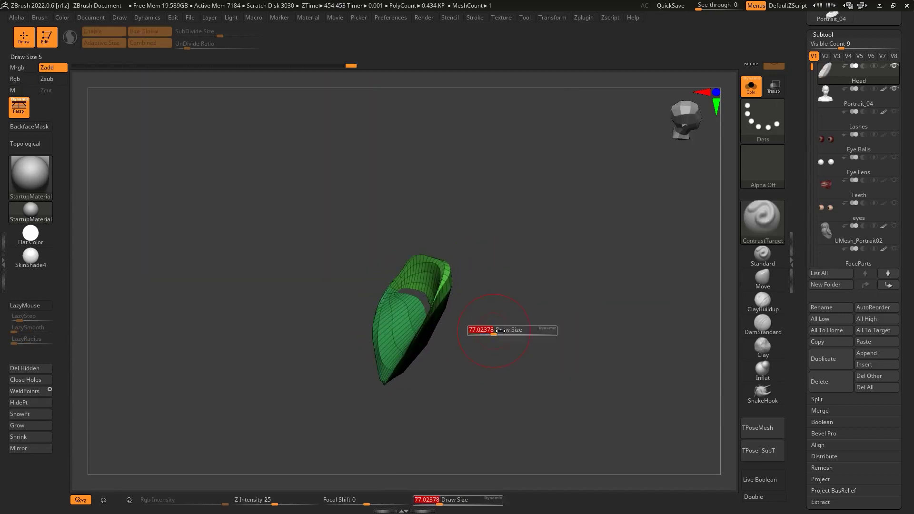
pyautogui.moveTo(547, 338)
pyautogui.mouseDown()
pyautogui.moveTo(554, 321)
pyautogui.moveTo(507, 320)
pyautogui.moveTo(450, 346)
pyautogui.mouseUp()
pyautogui.moveTo(502, 324)
pyautogui.mouseDown()
pyautogui.moveTo(490, 306)
pyautogui.moveTo(602, 292)
pyautogui.moveTo(671, 362)
pyautogui.moveTo(612, 336)
pyautogui.mouseUp()
pyautogui.press('s')
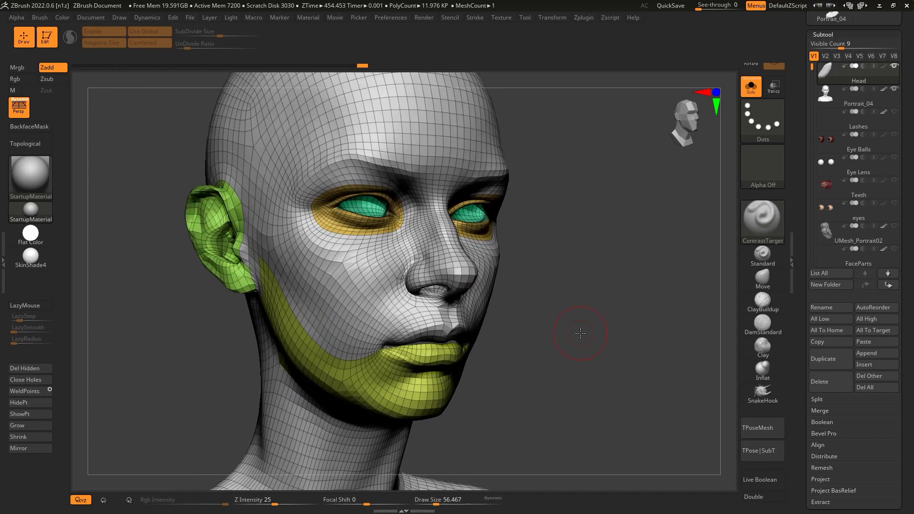
# Step: Smooth rough patches near the ear and mouth of the wrapped head
pyautogui.moveTo(595, 234)
pyautogui.mouseDown()
pyautogui.moveTo(172, 266)
pyautogui.moveTo(133, 315)
pyautogui.mouseUp()
pyautogui.press('shift')
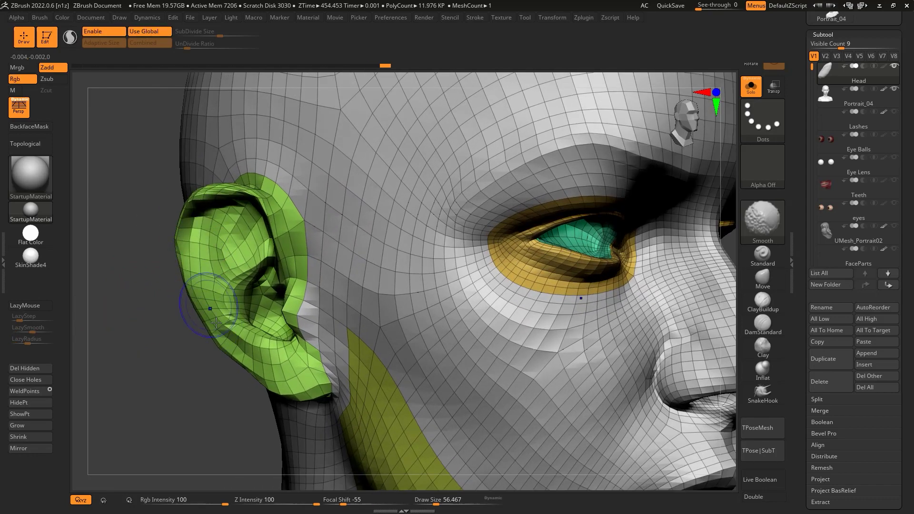
pyautogui.press('f')
pyautogui.moveTo(152, 336); pyautogui.dragTo(564, 310)
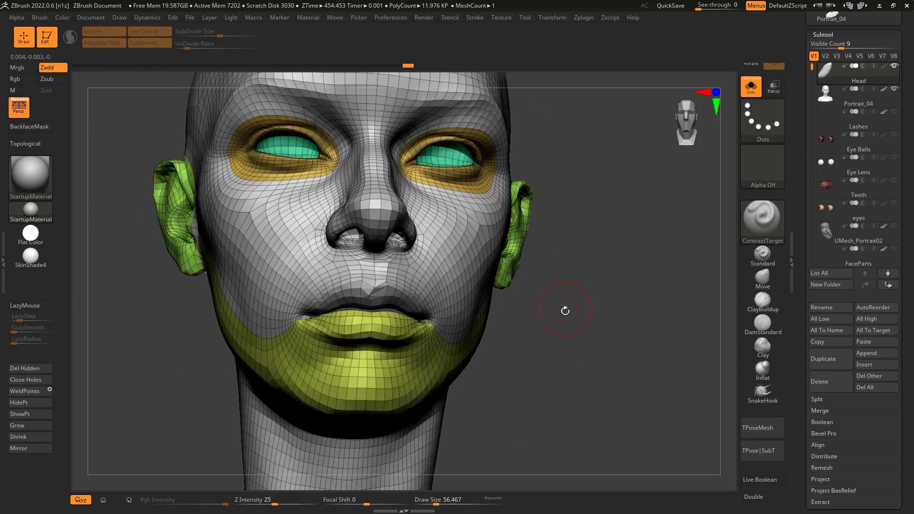
pyautogui.press('shift')
pyautogui.scroll(5, 413, 312)
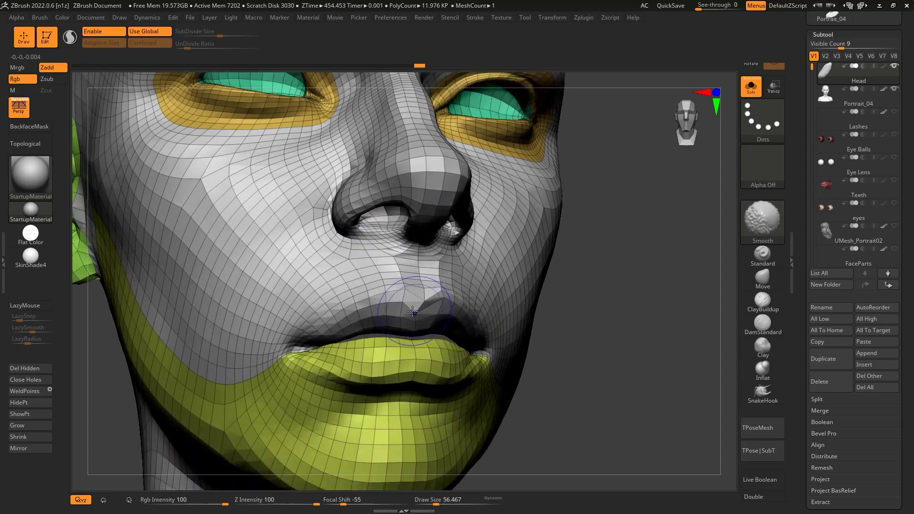
pyautogui.scroll(-2, 413, 312)
pyautogui.scroll(-2, 419, 307)
pyautogui.scroll(-2, 426, 303)
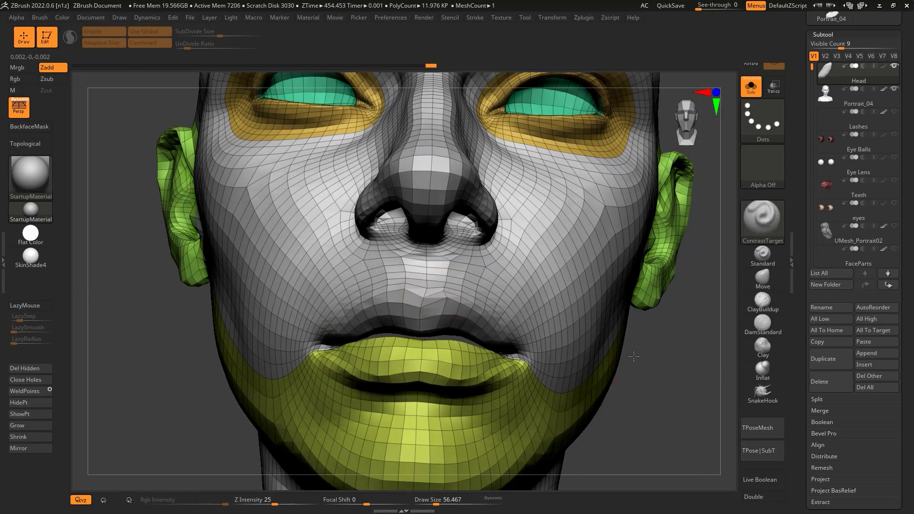
pyautogui.scroll(-3, 633, 356)
pyautogui.moveTo(633, 356)
pyautogui.mouseDown()
pyautogui.moveTo(663, 275)
pyautogui.moveTo(696, 259)
pyautogui.moveTo(559, 310)
pyautogui.mouseUp()
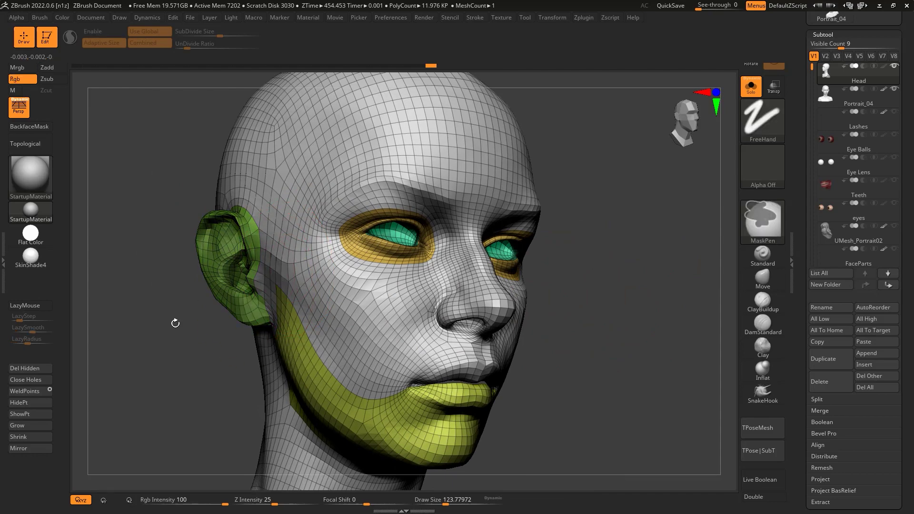
pyautogui.moveTo(175, 320); pyautogui.dragTo(618, 238)
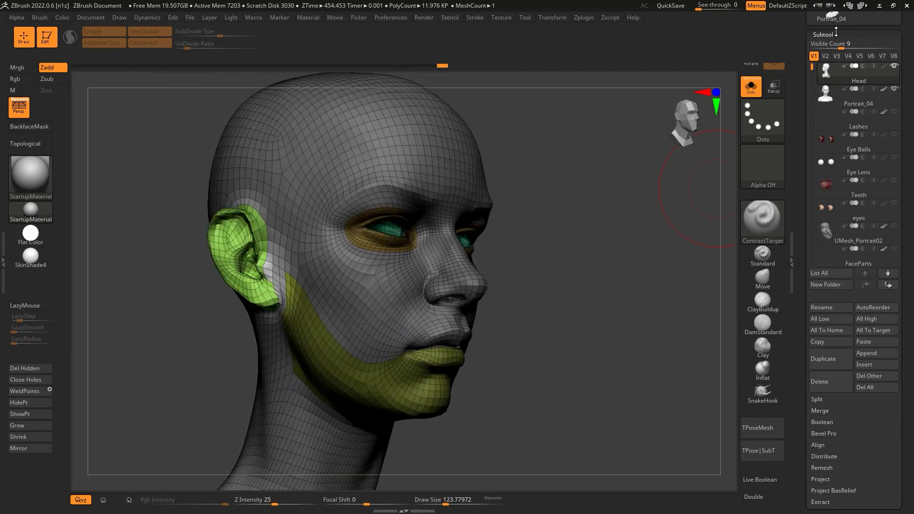
# Step: Run Smart ReSym from Tool > Deformation, check nose and lips, and re-symmetrize again
pyautogui.click(822, 35)
pyautogui.click(831, 152)
pyautogui.click(819, 206)
pyautogui.moveTo(577, 274)
pyautogui.keyDown('alt'); pyautogui.mouseDown()
pyautogui.moveTo(634, 271)
pyautogui.moveTo(306, 205)
pyautogui.mouseUp(); pyautogui.keyUp('alt')
pyautogui.keyDown('shift'); pyautogui.moveTo(193, 291); pyautogui.dragTo(345, 322); pyautogui.keyUp('shift')
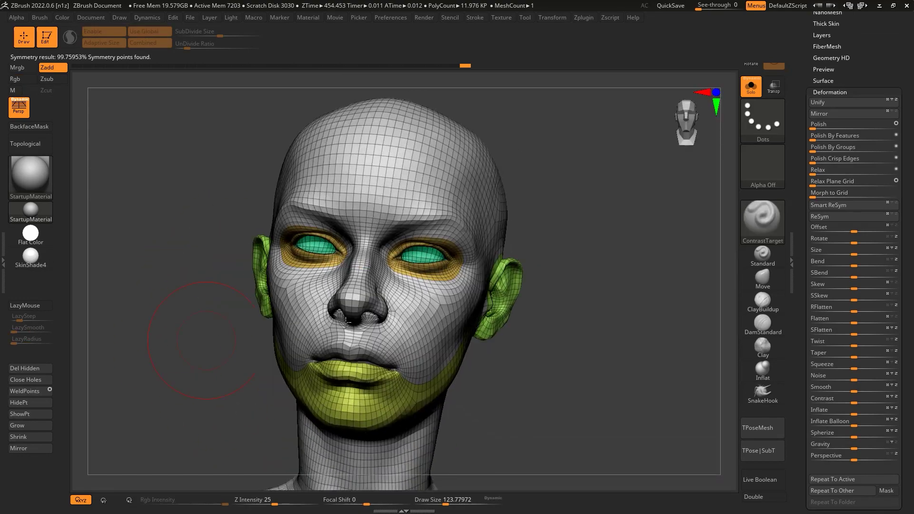
pyautogui.moveTo(657, 285)
pyautogui.mouseDown()
pyautogui.moveTo(591, 296)
pyautogui.moveTo(626, 347)
pyautogui.moveTo(539, 334)
pyautogui.mouseUp()
pyautogui.press('ctrl')
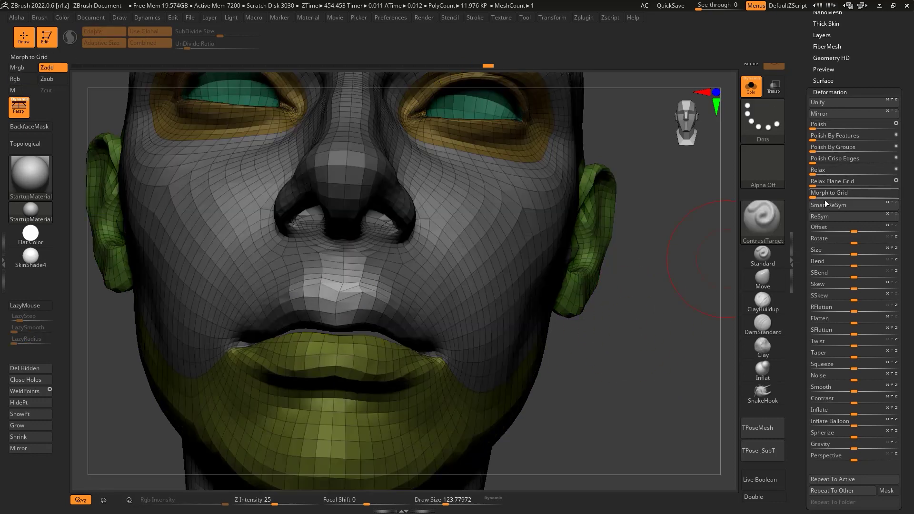
pyautogui.click(825, 205)
pyautogui.moveTo(596, 339)
pyautogui.mouseDown()
pyautogui.moveTo(598, 310)
pyautogui.moveTo(628, 301)
pyautogui.mouseUp()
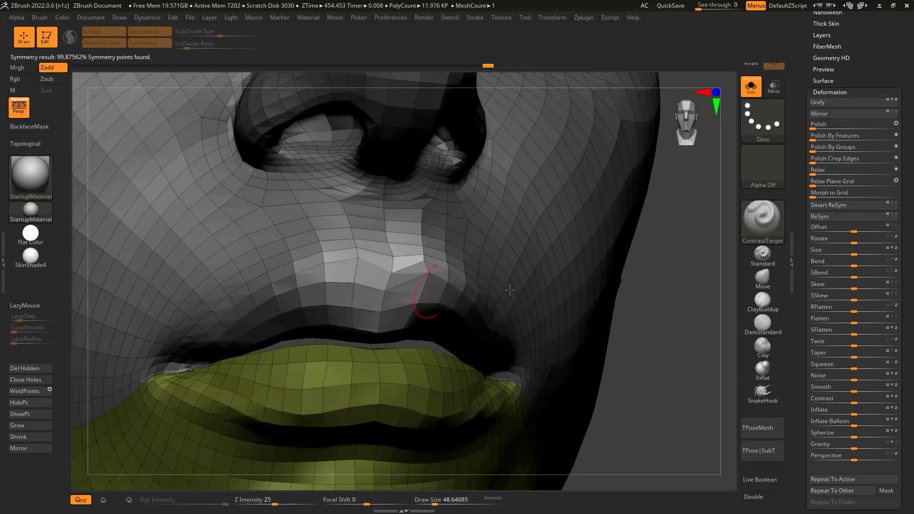
# Step: Push the mesh under the nose tip with the Move brush and smooth it
pyautogui.press('b')
pyautogui.press('m')
pyautogui.press('v')
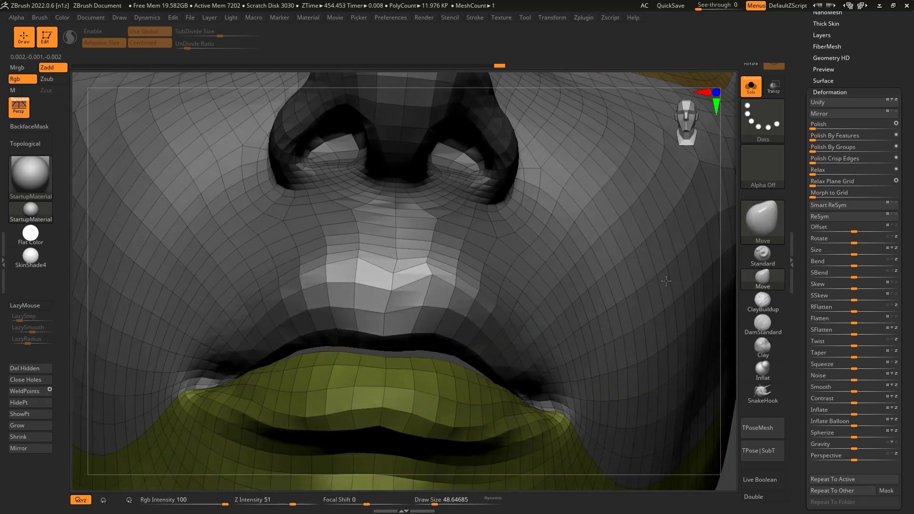
pyautogui.keyDown('shift'); pyautogui.moveTo(405, 290); pyautogui.dragTo(396, 313, button='right'); pyautogui.keyUp('shift')
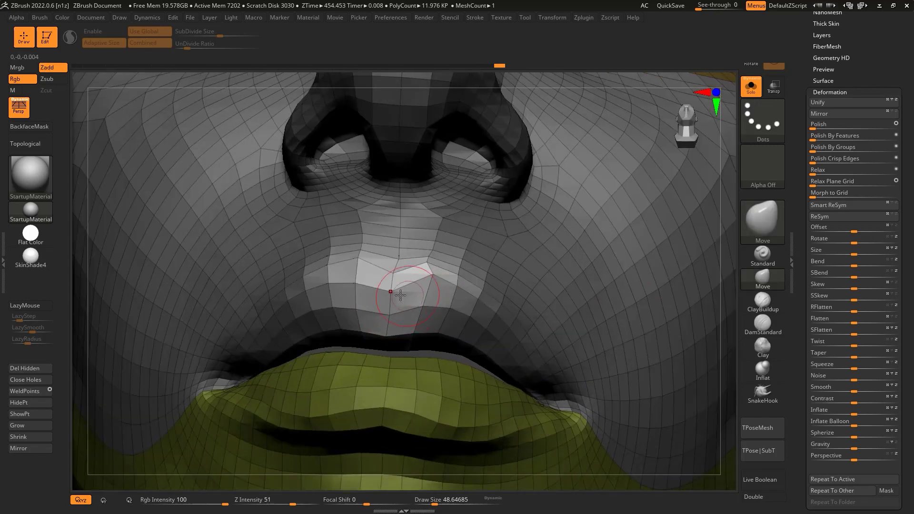
pyautogui.click(872, 190)
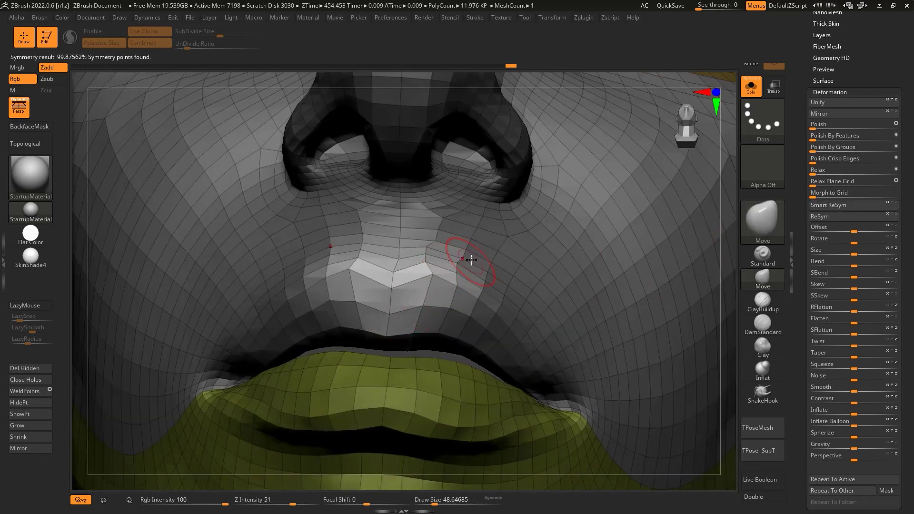
pyautogui.press('shift')
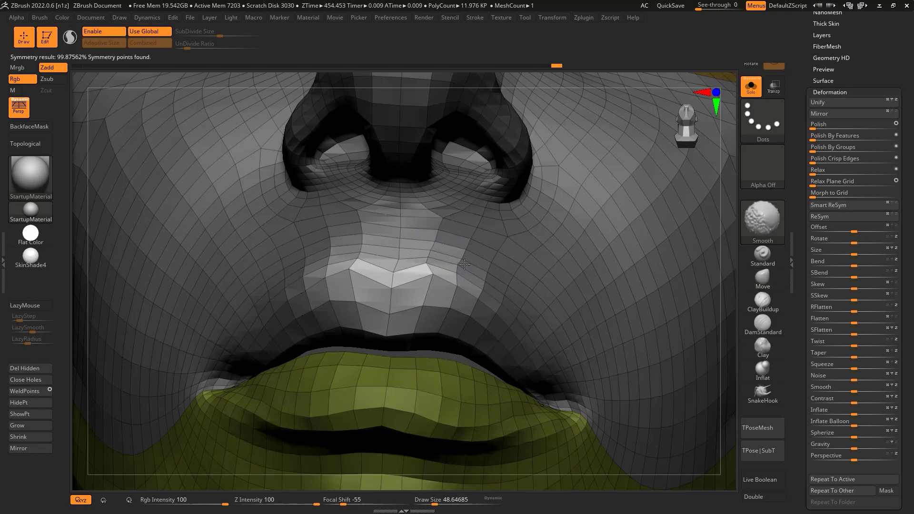
pyautogui.press('f')
pyautogui.moveTo(673, 322)
pyautogui.mouseDown()
pyautogui.moveTo(626, 300)
pyautogui.moveTo(189, 358)
pyautogui.moveTo(247, 366)
pyautogui.mouseUp()
pyautogui.press('shift')
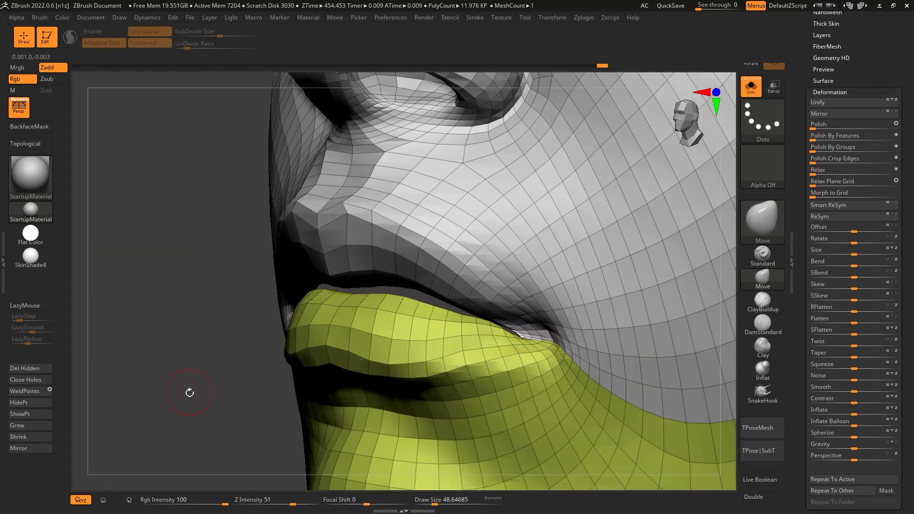
pyautogui.moveTo(190, 391); pyautogui.dragTo(224, 380)
pyautogui.press('shift')
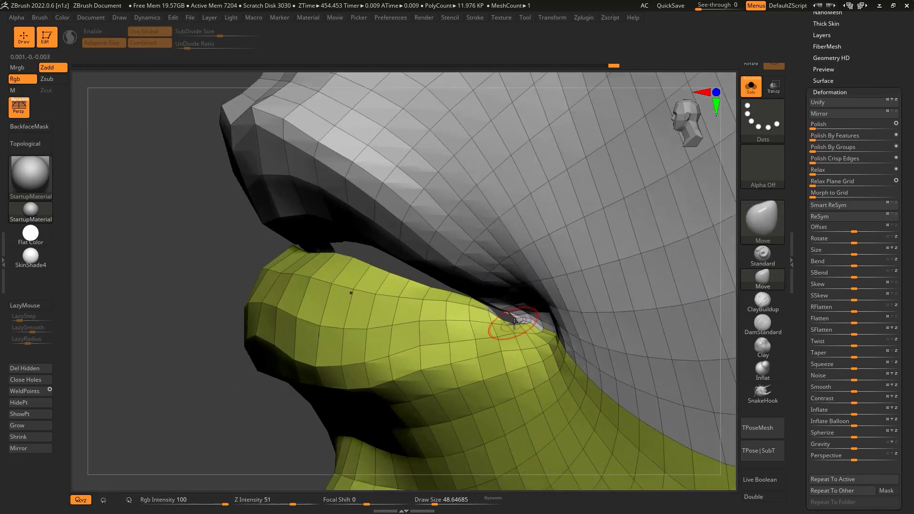
# Step: Fill out the mouth corners with the Inflat brush, checking them with polyframe off and on
pyautogui.press('b')
pyautogui.press('i')
pyautogui.press('n')
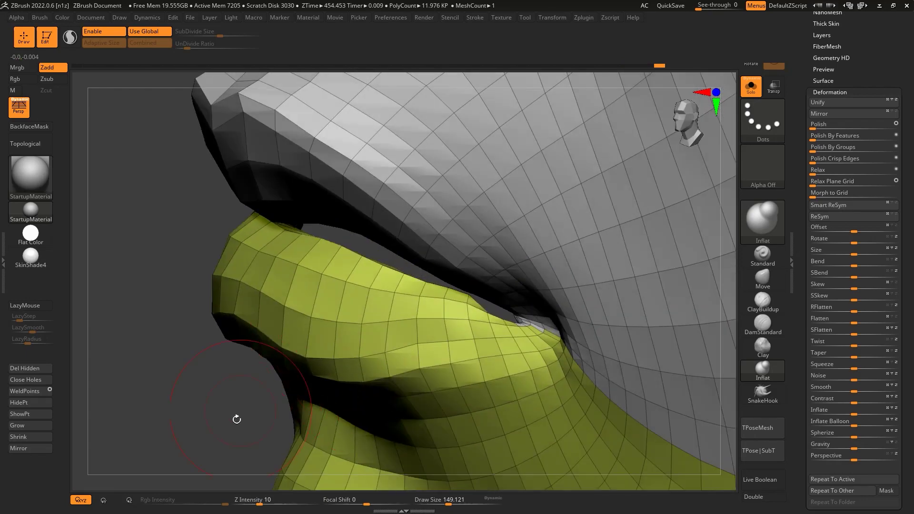
pyautogui.moveTo(238, 418); pyautogui.dragTo(238, 362)
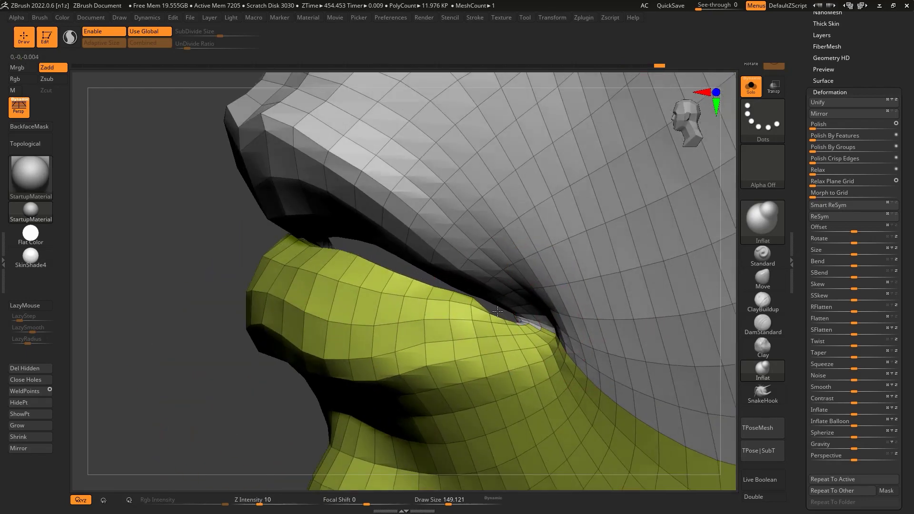
pyautogui.moveTo(507, 314); pyautogui.dragTo(501, 317, button='right')
pyautogui.moveTo(316, 372); pyautogui.dragTo(469, 317, button='right')
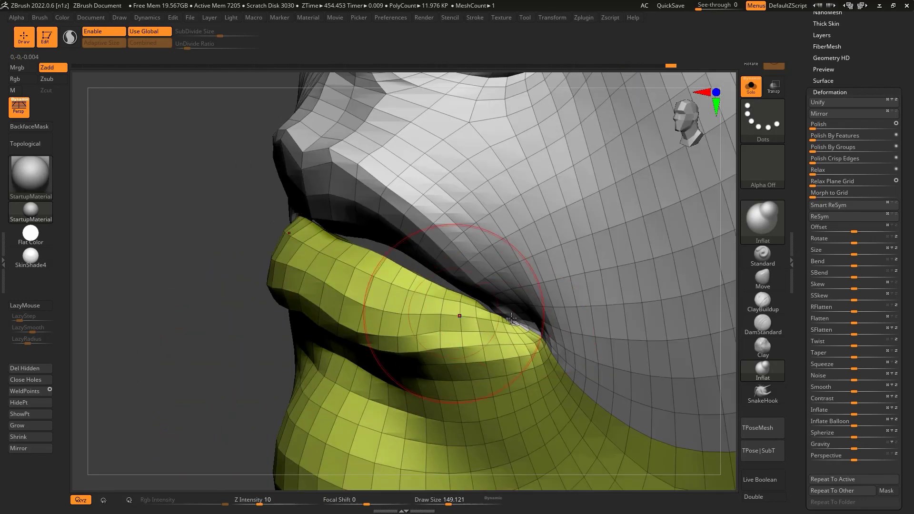
pyautogui.hotkey('shift', 'f')
pyautogui.moveTo(220, 388)
pyautogui.mouseDown(button='right')
pyautogui.moveTo(268, 318)
pyautogui.moveTo(598, 265)
pyautogui.moveTo(595, 325)
pyautogui.moveTo(540, 265)
pyautogui.moveTo(652, 256)
pyautogui.mouseUp(button='right')
pyautogui.hotkey('shift', 'f')
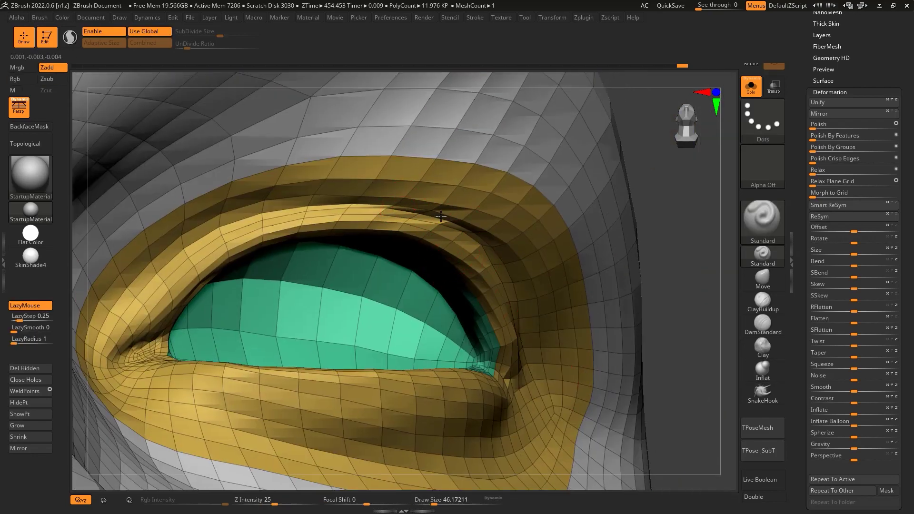
# Step: Refine the upper eyelid crease with an enlarged Standard brush
pyautogui.moveTo(637, 268)
pyautogui.keyDown('ctrl'); pyautogui.mouseDown(button='right')
pyautogui.moveTo(648, 245)
pyautogui.moveTo(666, 252)
pyautogui.moveTo(666, 243)
pyautogui.mouseUp(button='right'); pyautogui.keyUp('ctrl')
pyautogui.moveTo(633, 271)
pyautogui.mouseDown(button='right')
pyautogui.moveTo(620, 269)
pyautogui.moveTo(695, 241)
pyautogui.moveTo(501, 240)
pyautogui.mouseUp(button='right')
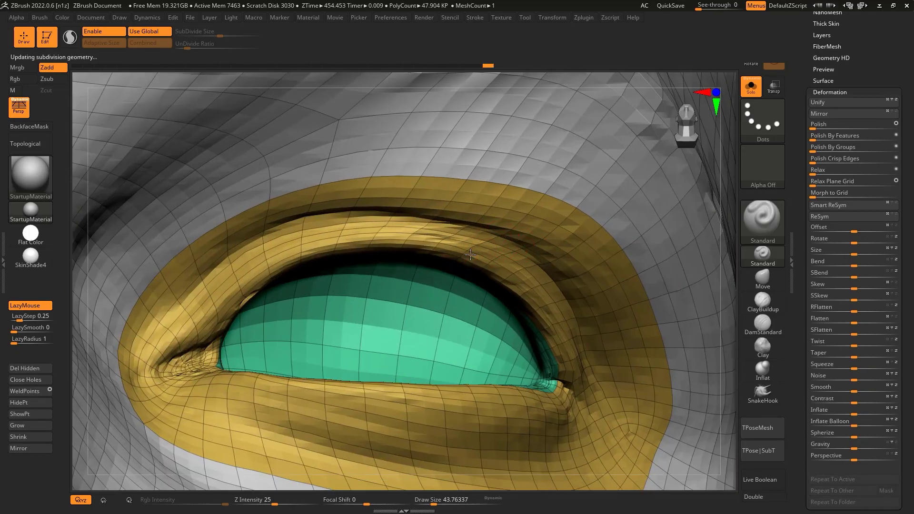
pyautogui.press('s')
pyautogui.click(502, 289)
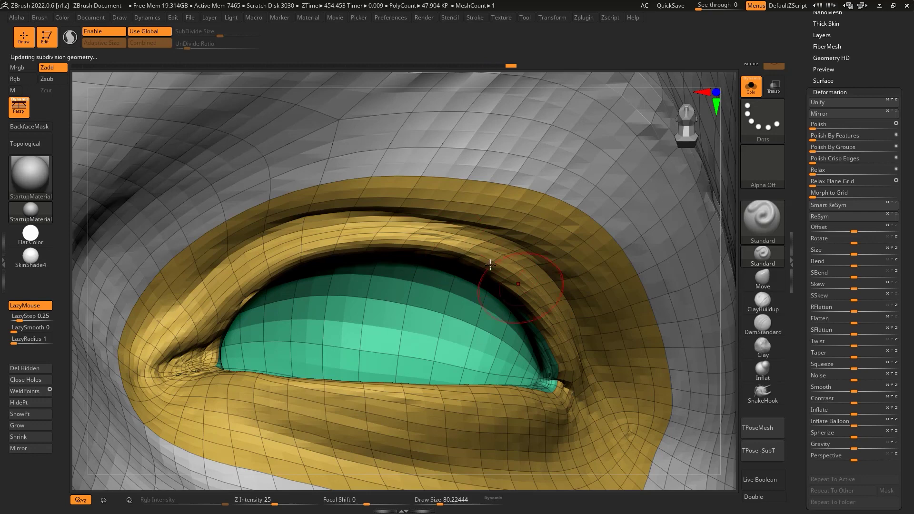
pyautogui.moveTo(564, 341)
pyautogui.mouseDown()
pyautogui.moveTo(539, 300)
pyautogui.moveTo(408, 233)
pyautogui.mouseUp()
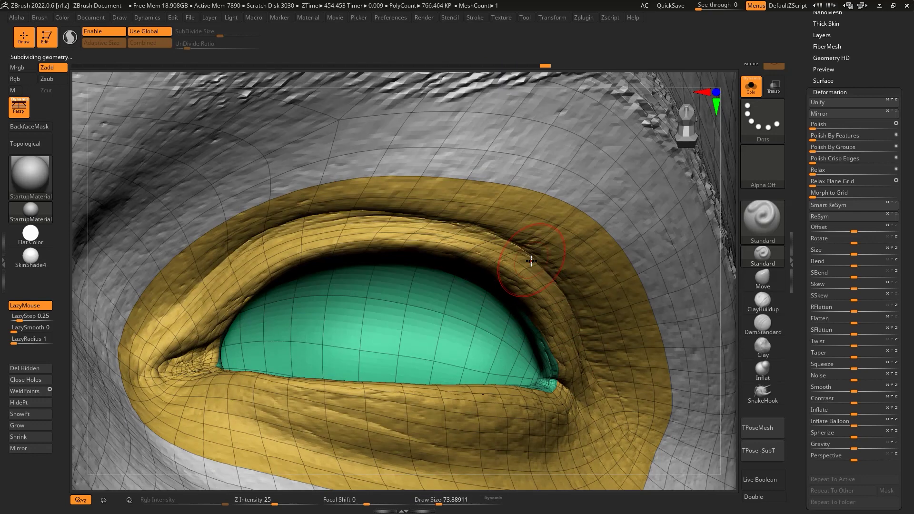
# Step: Hide polyframe, zoom out to the whole head, and change its subdivision level
pyautogui.hotkey('shift', 'f')
pyautogui.moveTo(709, 286)
pyautogui.keyDown('ctrl'); pyautogui.mouseDown(button='right')
pyautogui.moveTo(597, 239)
pyautogui.moveTo(633, 347)
pyautogui.moveTo(563, 268)
pyautogui.moveTo(637, 280)
pyautogui.moveTo(616, 273)
pyautogui.moveTo(616, 355)
pyautogui.moveTo(663, 261)
pyautogui.moveTo(189, 336)
pyautogui.moveTo(236, 351)
pyautogui.moveTo(228, 326)
pyautogui.moveTo(170, 346)
pyautogui.moveTo(163, 363)
pyautogui.moveTo(604, 284)
pyautogui.moveTo(728, 352)
pyautogui.mouseUp(button='right'); pyautogui.keyUp('ctrl')
pyautogui.hotkey('shift', 'd')
pyautogui.hotkey('shift', 'd')
pyautogui.hotkey('shift', 'd')
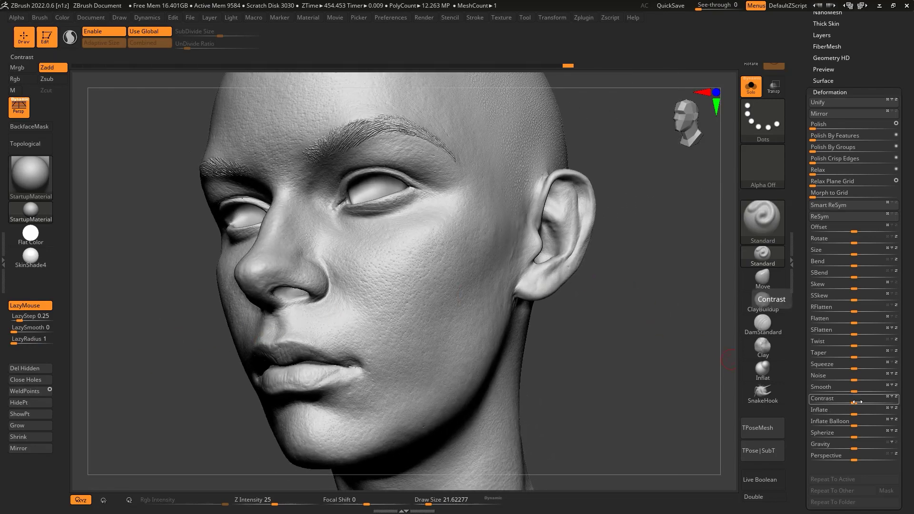
# Step: Orbit the bust, choose a skin material, and view it with hair and textured eyes
pyautogui.moveTo(857, 402); pyautogui.dragTo(853, 402)
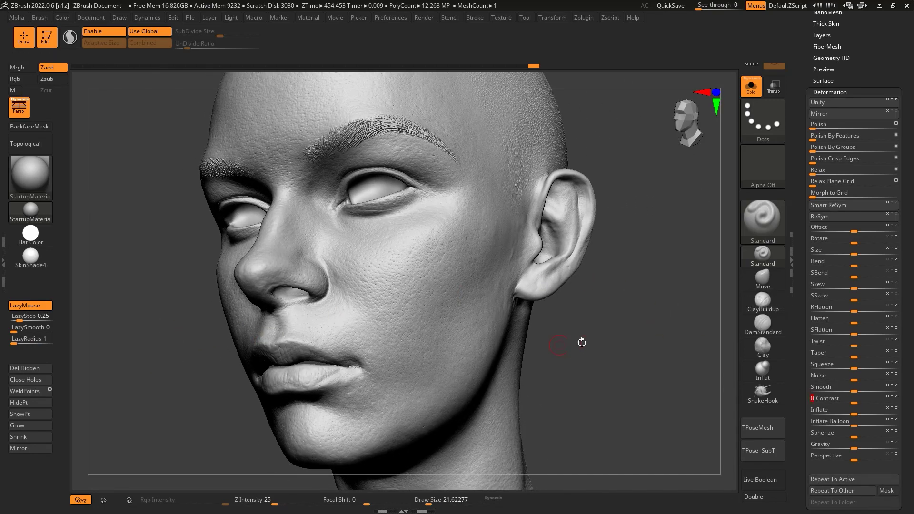
pyautogui.moveTo(581, 341)
pyautogui.mouseDown(button='right')
pyautogui.moveTo(571, 347)
pyautogui.moveTo(606, 326)
pyautogui.moveTo(632, 338)
pyautogui.moveTo(632, 352)
pyautogui.moveTo(657, 351)
pyautogui.moveTo(639, 353)
pyautogui.moveTo(597, 326)
pyautogui.moveTo(673, 273)
pyautogui.moveTo(619, 286)
pyautogui.moveTo(624, 276)
pyautogui.moveTo(606, 277)
pyautogui.moveTo(642, 290)
pyautogui.moveTo(657, 280)
pyautogui.mouseUp(button='right')
pyautogui.press('f')
pyautogui.scroll(3, 843, 62)
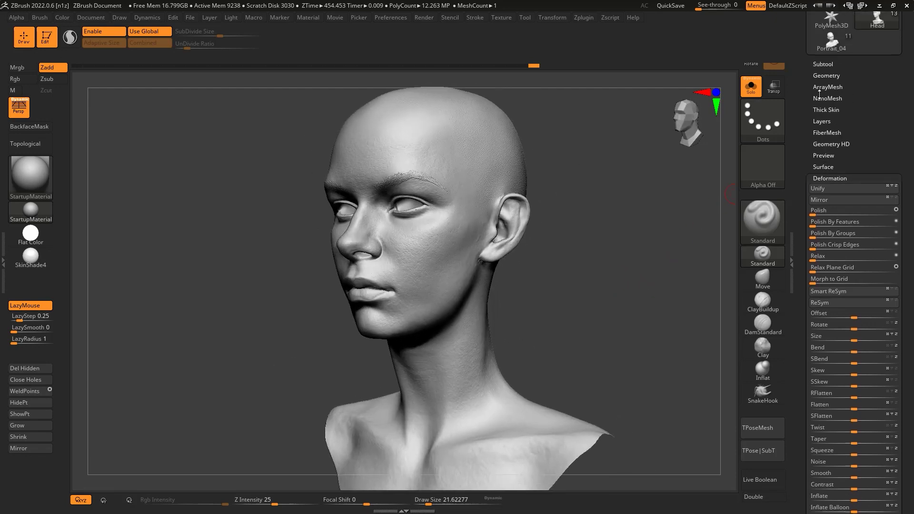
pyautogui.click(335, 17)
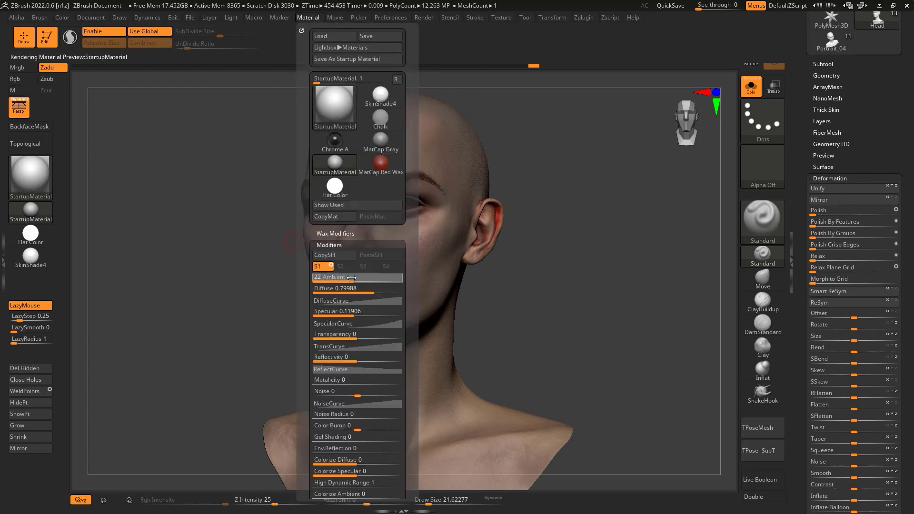
pyautogui.moveTo(576, 267); pyautogui.dragTo(633, 235)
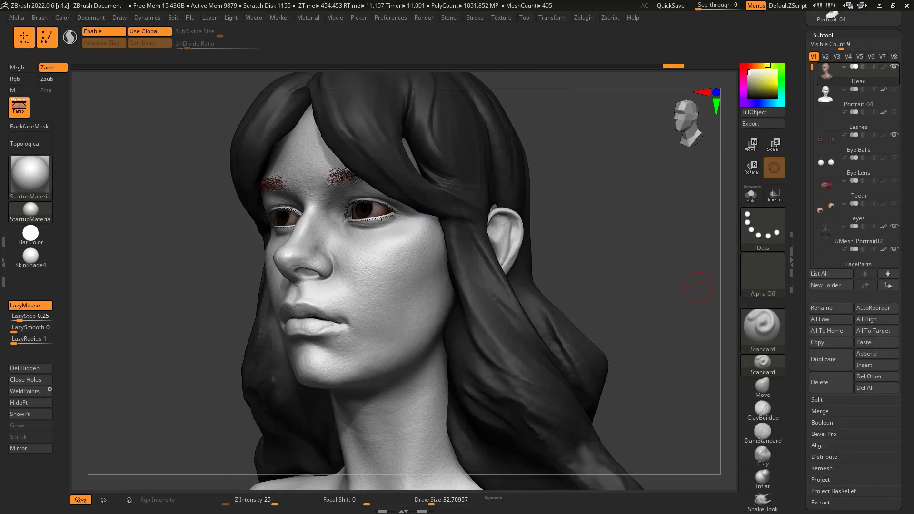
pyautogui.moveTo(612, 252)
pyautogui.mouseDown()
pyautogui.moveTo(640, 267)
pyautogui.moveTo(635, 247)
pyautogui.mouseUp()
# Step: Solo the head, open Morph Target, and zoom in so the face fills the view
pyautogui.hotkey('alt', 'shift', 's')
pyautogui.click(823, 35)
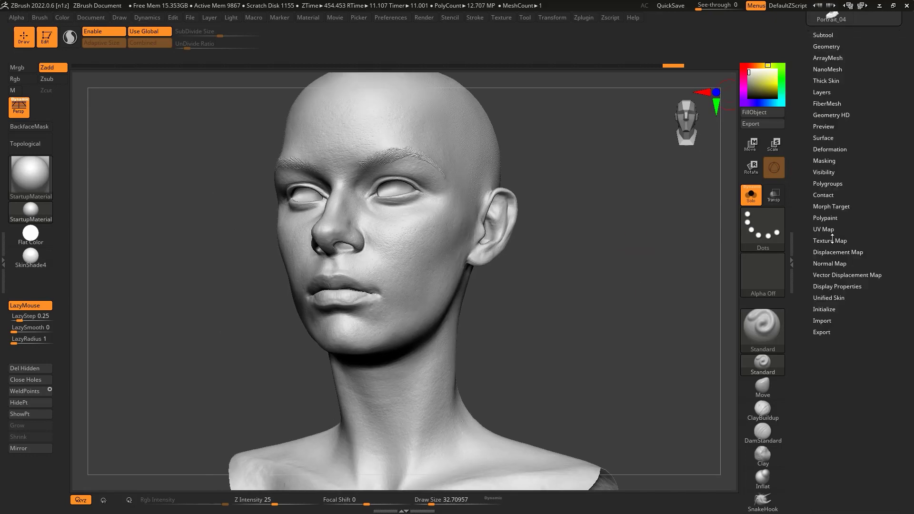
pyautogui.click(830, 206)
pyautogui.keyDown('alt'); pyautogui.moveTo(713, 246); pyautogui.dragTo(659, 298); pyautogui.keyUp('alt')
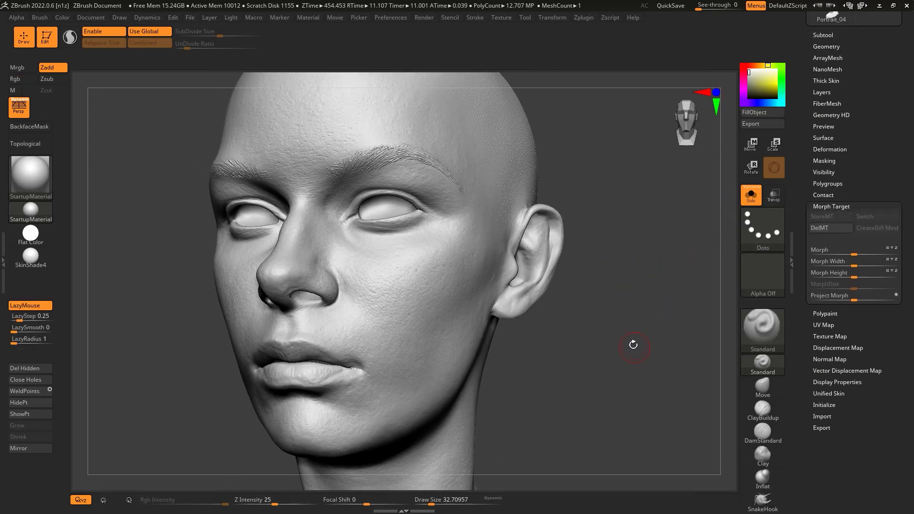
# Step: Lower the subdivision level and apply Deformation > Polish with a typed value of 0
pyautogui.hotkey('shift', 'd')
pyautogui.hotkey('shift', 'd')
pyautogui.click(826, 149)
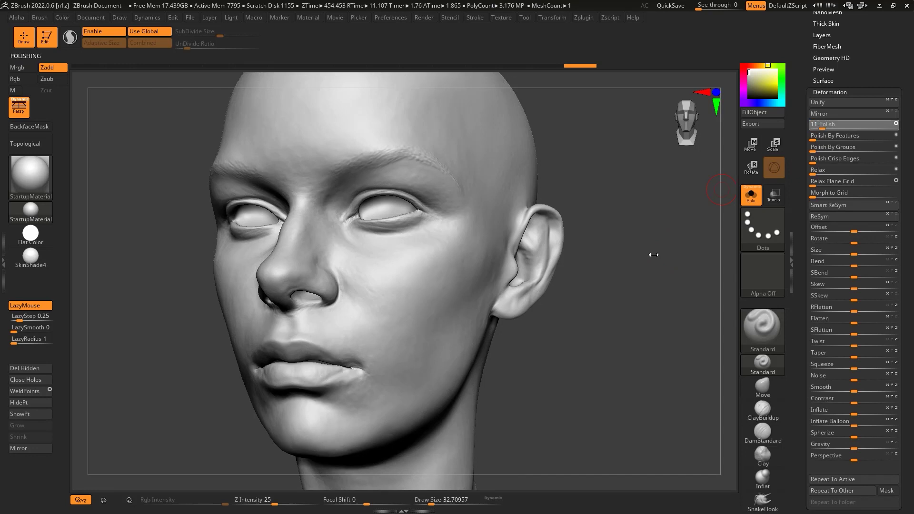
pyautogui.click(816, 124)
pyautogui.write('0')
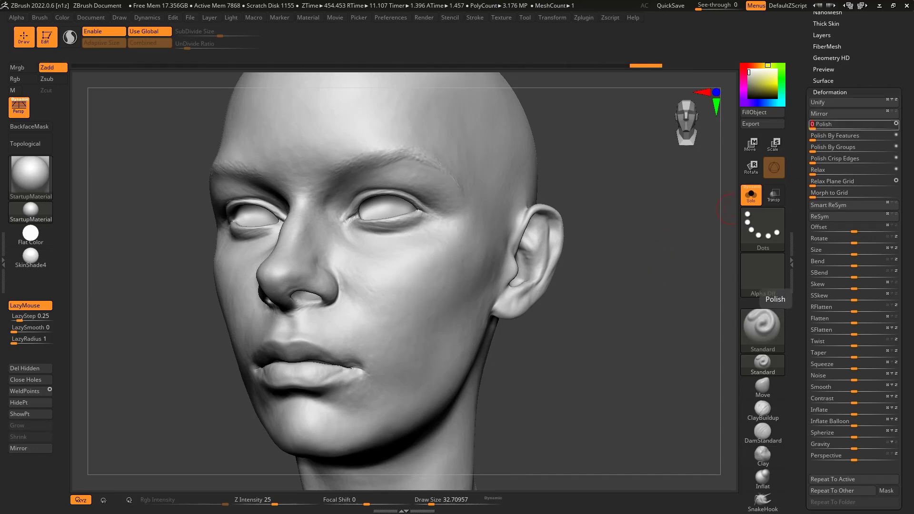
pyautogui.press('Return')
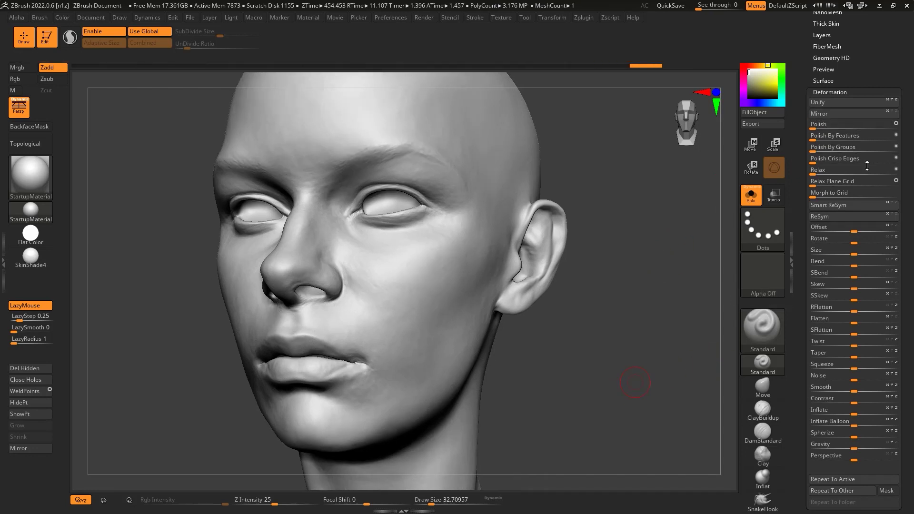
# Step: Load Smooth Stronger from Lightbox Brush > Smooth and increase its draw size
pyautogui.press('shift')
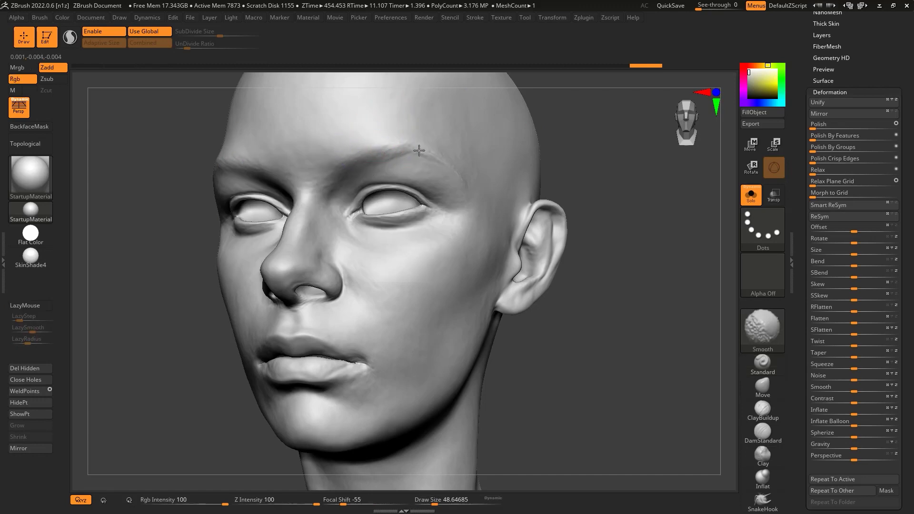
pyautogui.press(',')
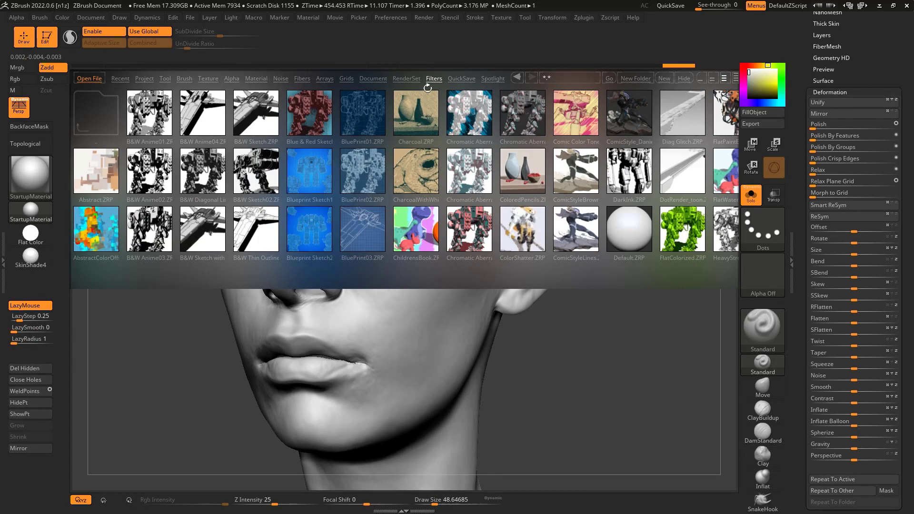
pyautogui.click(184, 79)
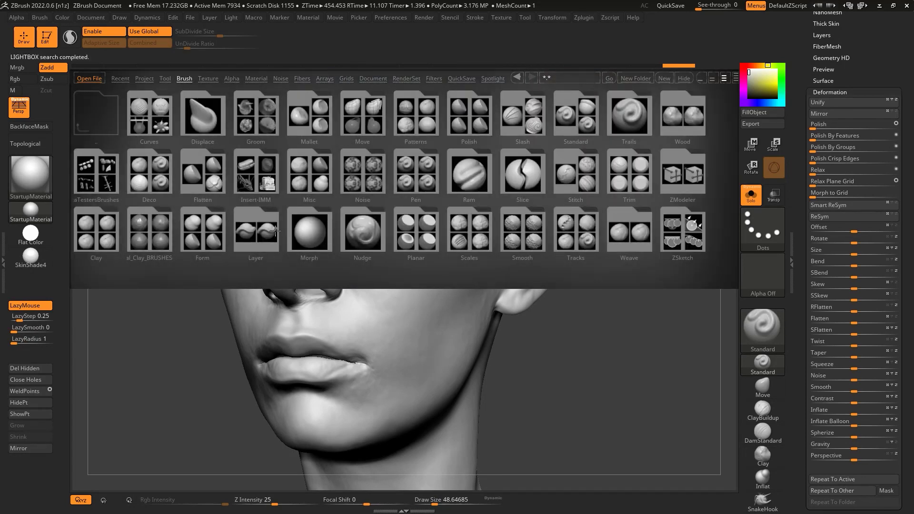
pyautogui.click(527, 236)
pyautogui.doubleClick(152, 240)
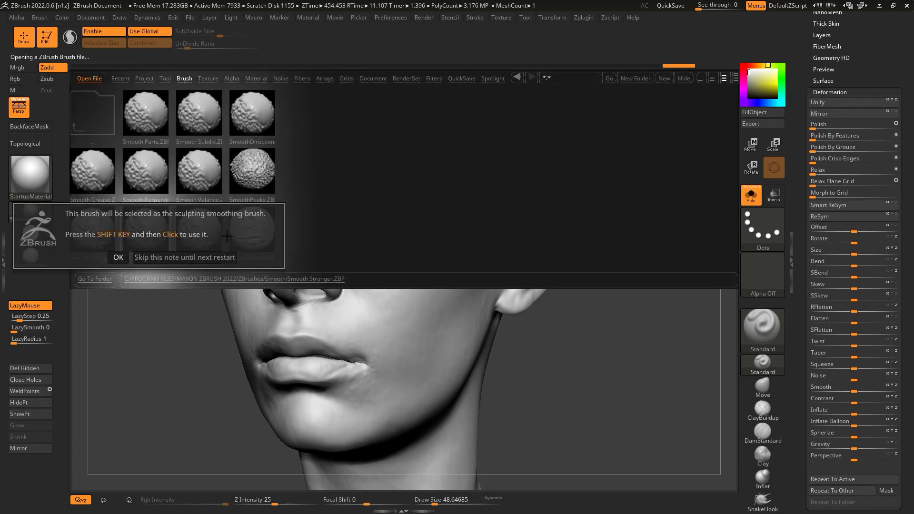
pyautogui.press(']')
pyautogui.press(']')
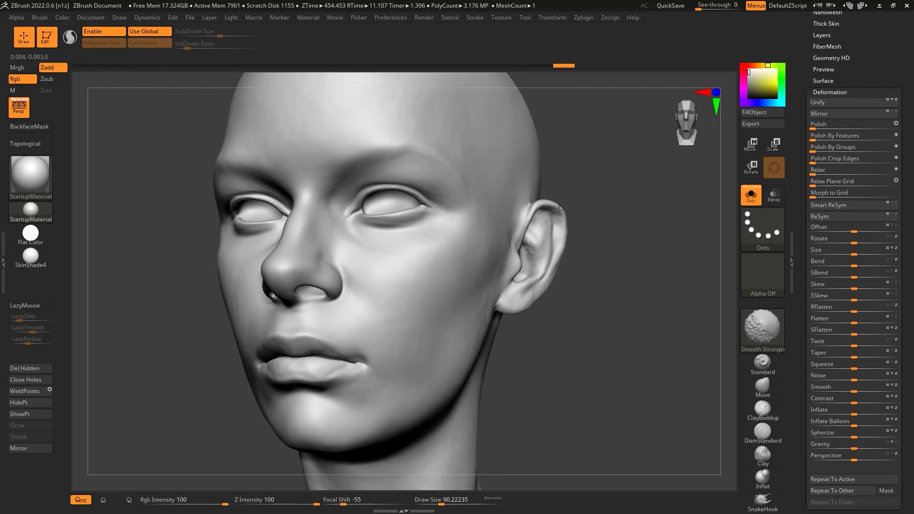
# Step: Smooth the bumpy ear surface with Smooth Stronger
pyautogui.keyDown('shift'); pyautogui.moveTo(546, 300); pyautogui.dragTo(524, 253); pyautogui.keyUp('shift')
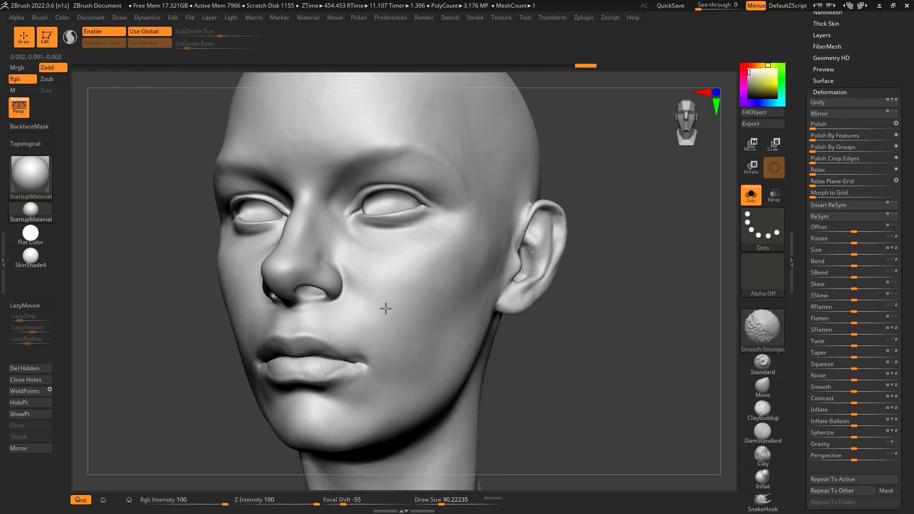
pyautogui.moveTo(653, 302); pyautogui.dragTo(402, 357)
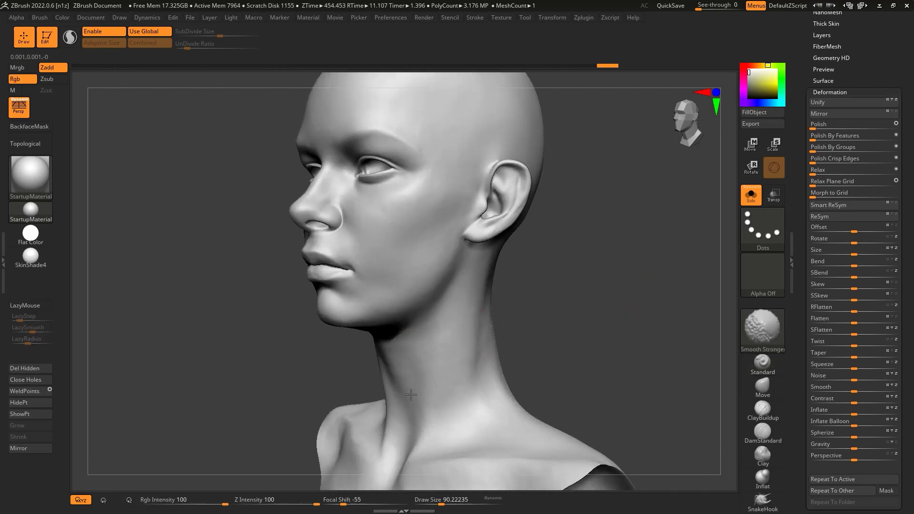
pyautogui.moveTo(597, 291); pyautogui.dragTo(603, 200)
# Step: Raise to the highest subdivision (~12.7 million polygons), polish lightly, and inspect all sides
pyautogui.hotkey('ctrl', 'd')
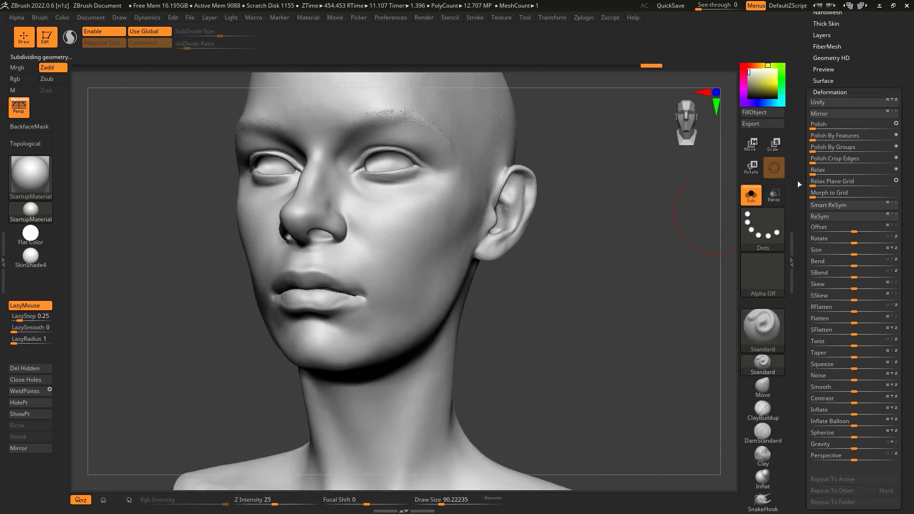
pyautogui.click(819, 124)
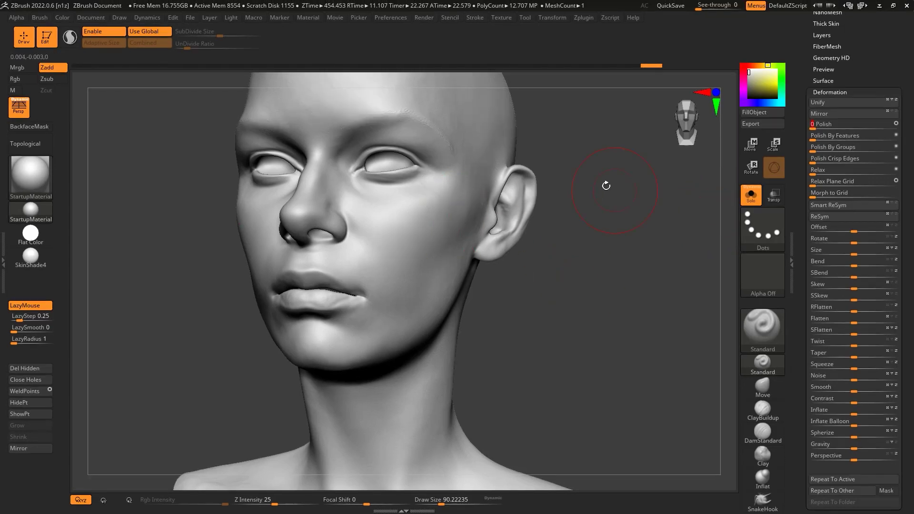
pyautogui.moveTo(606, 184); pyautogui.dragTo(585, 171)
pyautogui.press('shift')
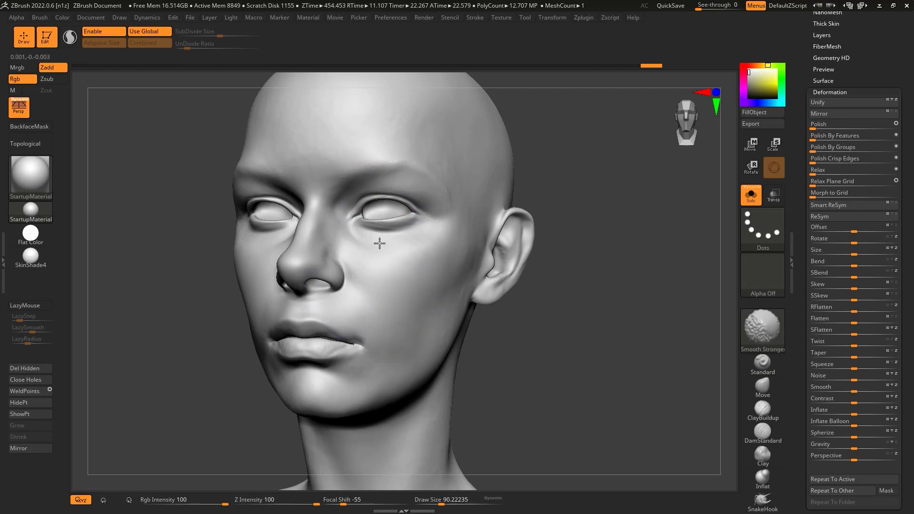
pyautogui.moveTo(379, 244); pyautogui.dragTo(316, 363, button='right')
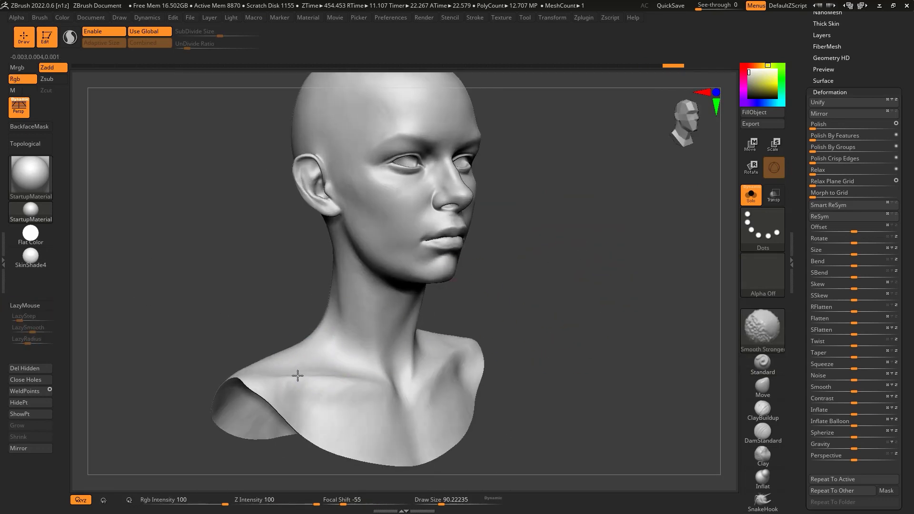
pyautogui.moveTo(427, 404)
pyautogui.mouseDown(button='right')
pyautogui.moveTo(613, 312)
pyautogui.moveTo(558, 314)
pyautogui.moveTo(476, 255)
pyautogui.moveTo(577, 263)
pyautogui.moveTo(565, 256)
pyautogui.moveTo(669, 239)
pyautogui.mouseUp(button='right')
# Step: Add a new sculpting layer named Details
pyautogui.click(819, 92)
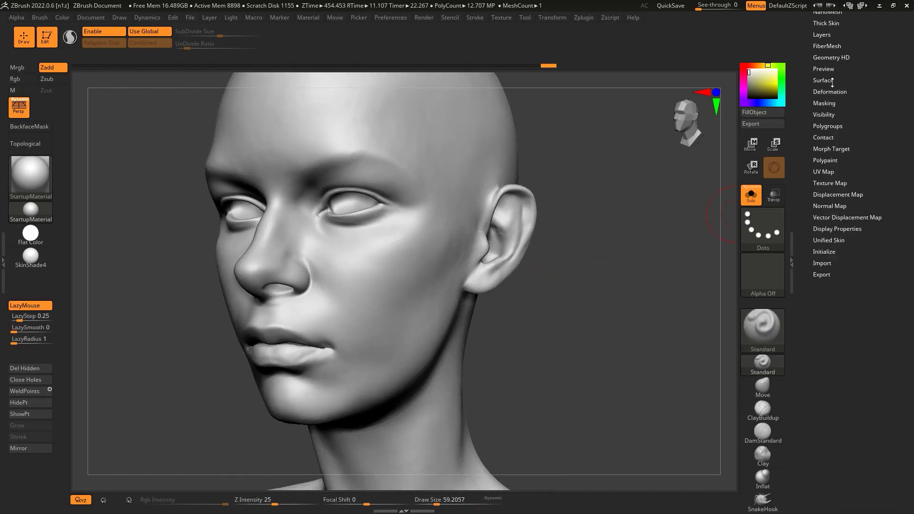
pyautogui.click(821, 84)
pyautogui.click(818, 219)
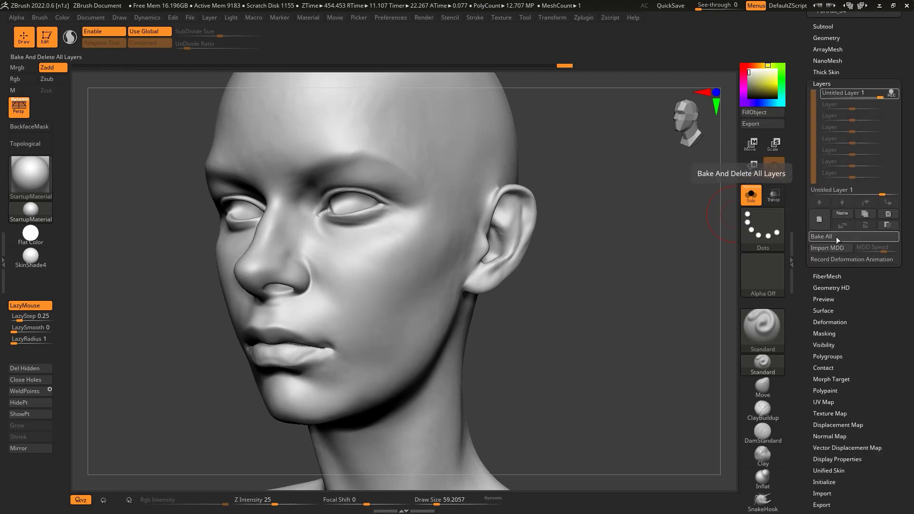
pyautogui.write('Details')
pyautogui.press('Return')
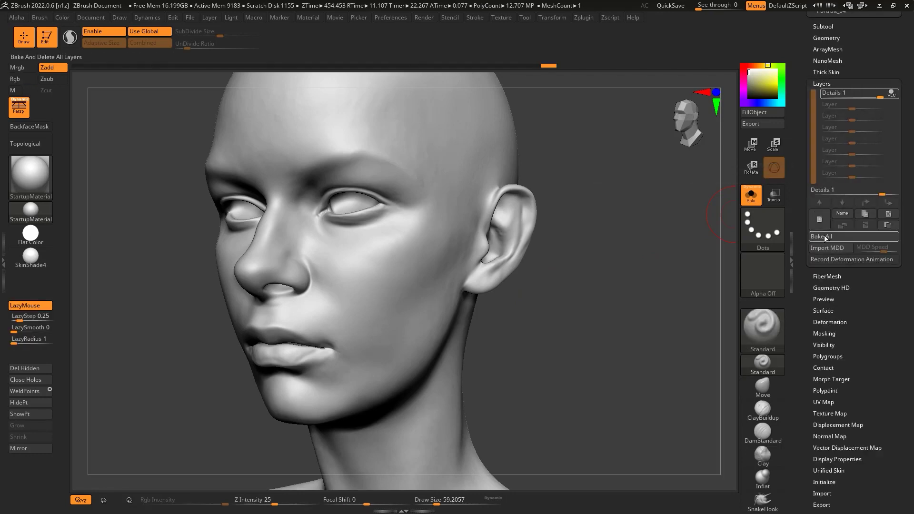
# Step: Record a Morph Target switch onto Details to restore pores and eyebrows, then duplicate the layer
pyautogui.click(848, 84)
pyautogui.click(852, 198)
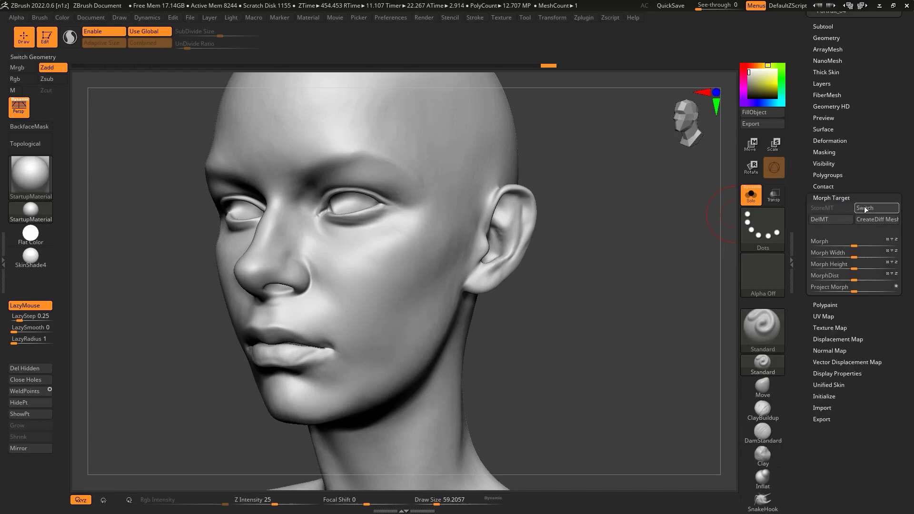
pyautogui.moveTo(603, 313)
pyautogui.mouseDown()
pyautogui.moveTo(641, 291)
pyautogui.moveTo(585, 278)
pyautogui.mouseUp()
pyautogui.click(821, 84)
pyautogui.click(894, 92)
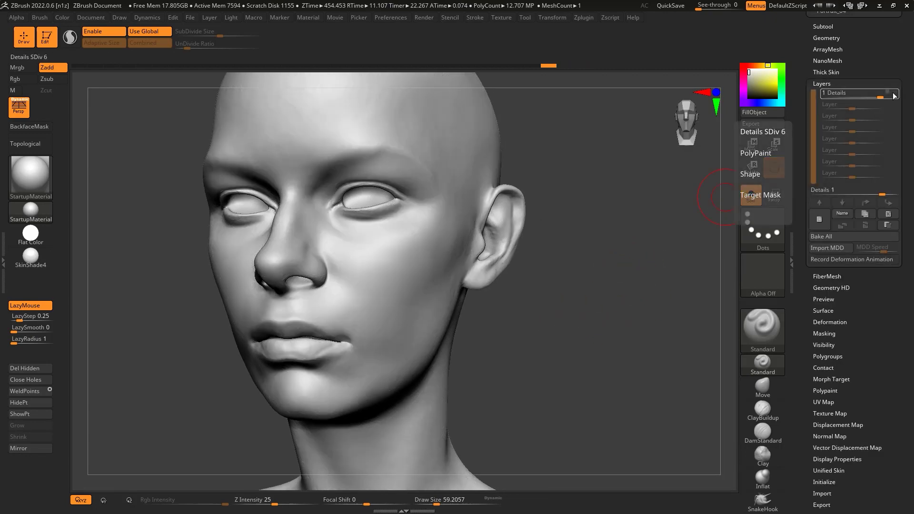
pyautogui.click(895, 95)
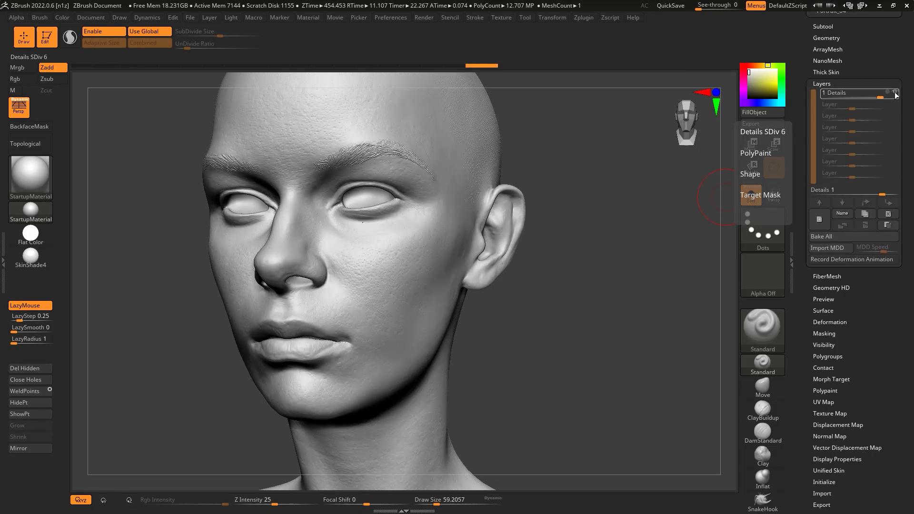
pyautogui.moveTo(773, 143); pyautogui.dragTo(642, 236)
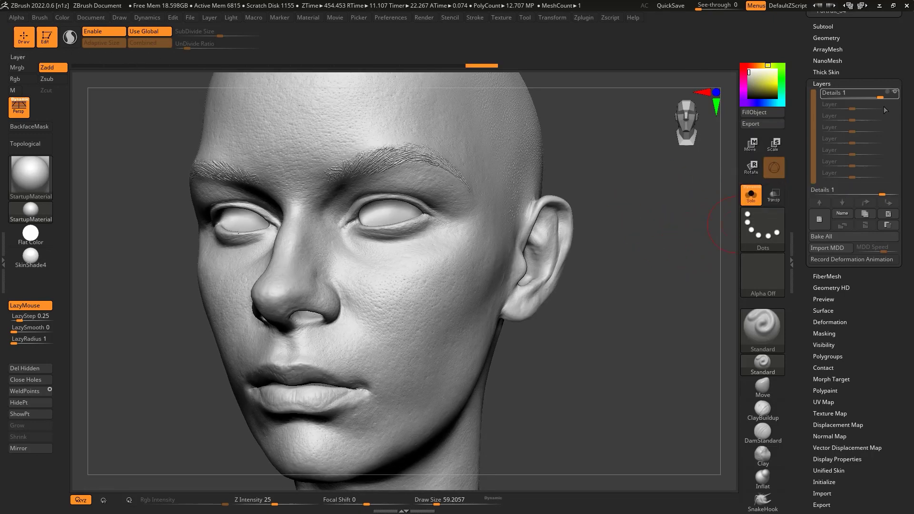
pyautogui.click(869, 214)
pyautogui.moveTo(655, 292); pyautogui.dragTo(599, 285)
# Step: Record onto the second Details layer and brush away the eyebrow hair
pyautogui.click(894, 93)
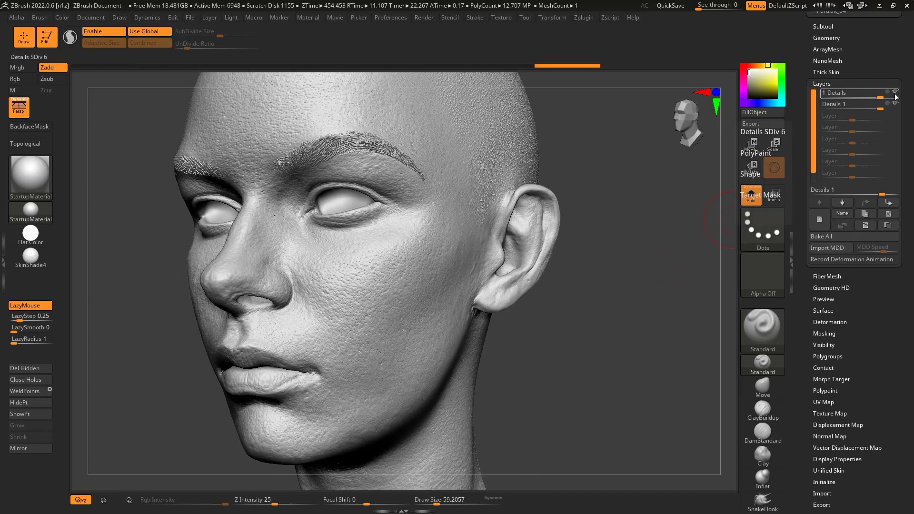
pyautogui.click(894, 104)
pyautogui.moveTo(664, 242)
pyautogui.mouseDown()
pyautogui.moveTo(681, 178)
pyautogui.moveTo(626, 183)
pyautogui.mouseUp()
pyautogui.press('b')
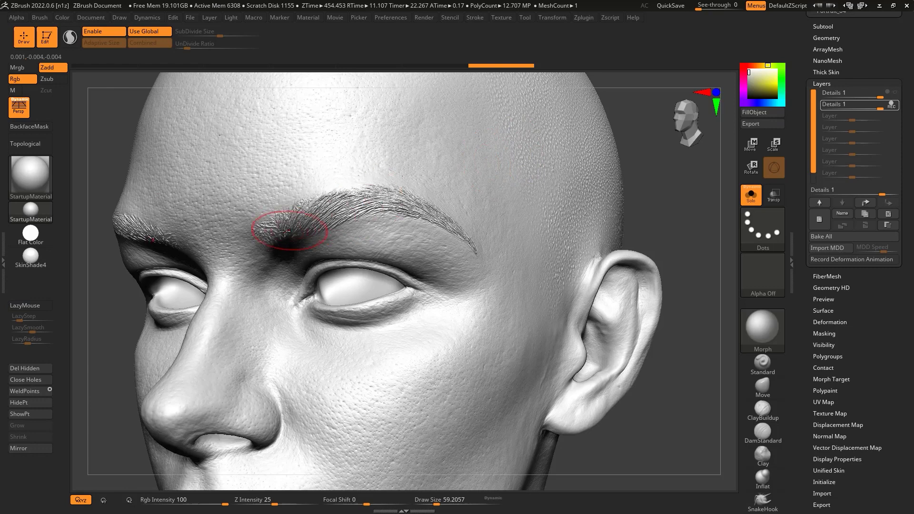
pyautogui.keyDown('shift'); pyautogui.moveTo(348, 199); pyautogui.dragTo(471, 240); pyautogui.keyUp('shift')
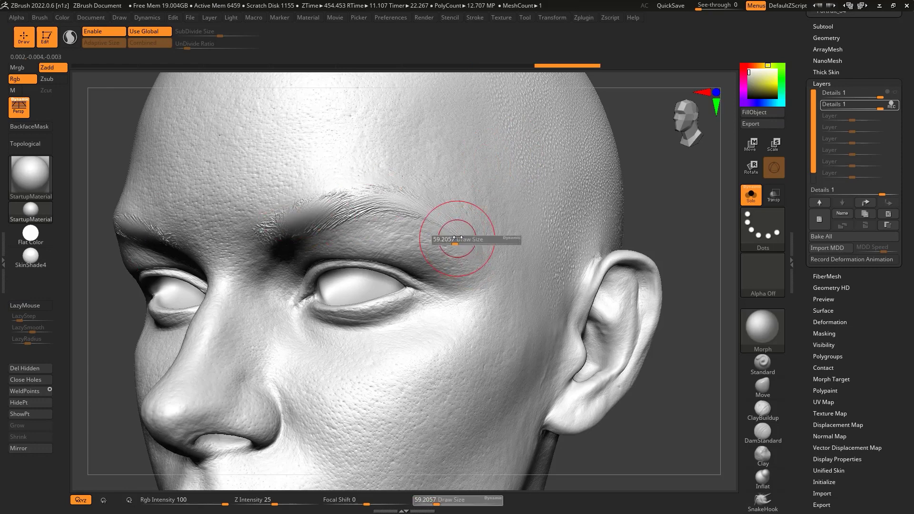
pyautogui.moveTo(326, 199)
pyautogui.keyDown('shift'); pyautogui.mouseDown()
pyautogui.moveTo(408, 210)
pyautogui.moveTo(333, 214)
pyautogui.mouseUp(); pyautogui.keyUp('shift')
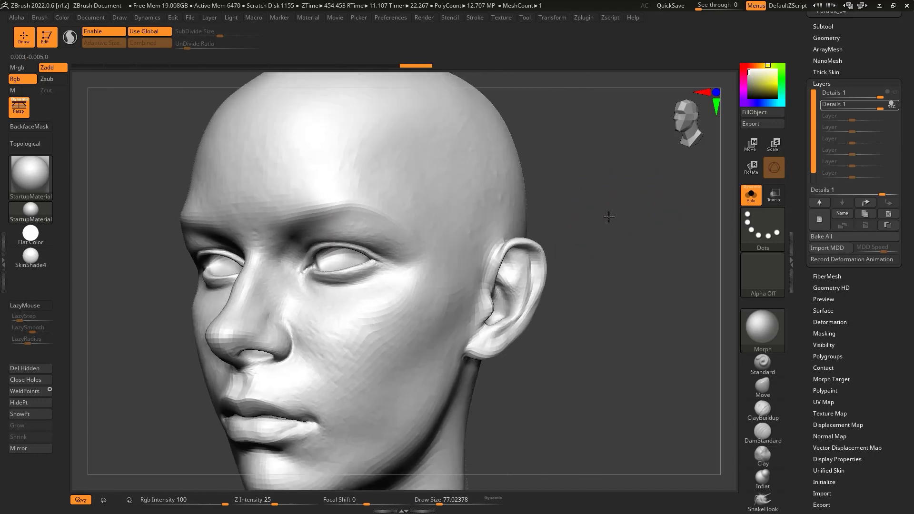
# Step: Inspect the face and toggle the detail layer's visibility to compare results
pyautogui.moveTo(298, 237); pyautogui.dragTo(389, 398)
pyautogui.press('s')
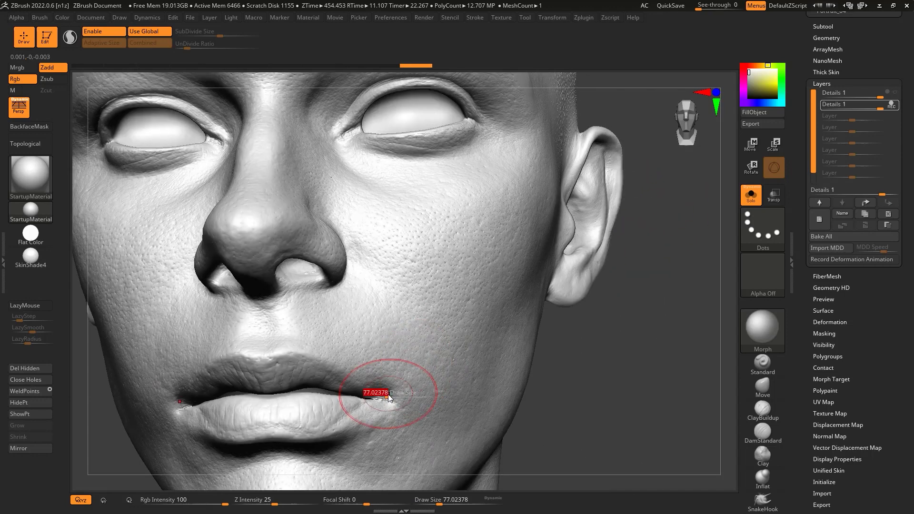
pyautogui.press('f')
pyautogui.moveTo(589, 363)
pyautogui.mouseDown()
pyautogui.moveTo(630, 281)
pyautogui.moveTo(629, 254)
pyautogui.moveTo(644, 247)
pyautogui.moveTo(606, 267)
pyautogui.moveTo(603, 305)
pyautogui.mouseUp()
pyautogui.press('s')
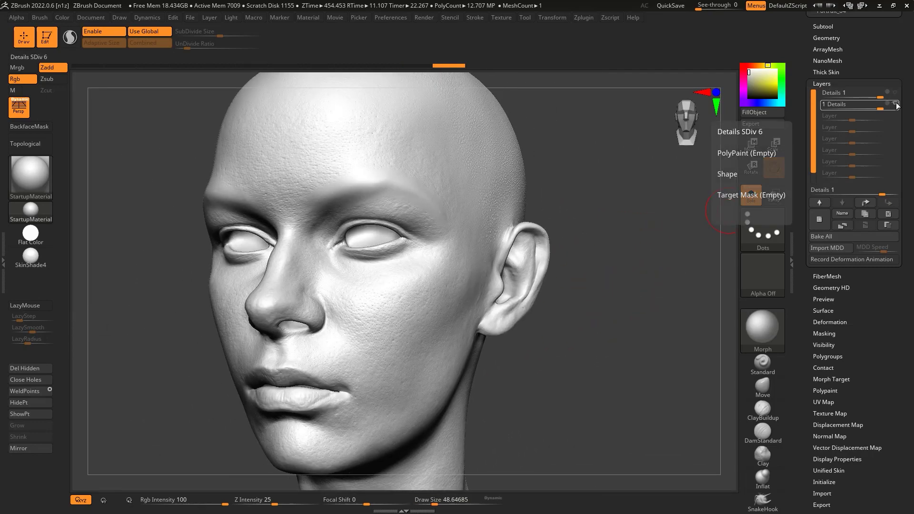
pyautogui.click(895, 104)
pyautogui.moveTo(575, 316)
pyautogui.mouseDown()
pyautogui.moveTo(618, 257)
pyautogui.moveTo(586, 281)
pyautogui.mouseUp()
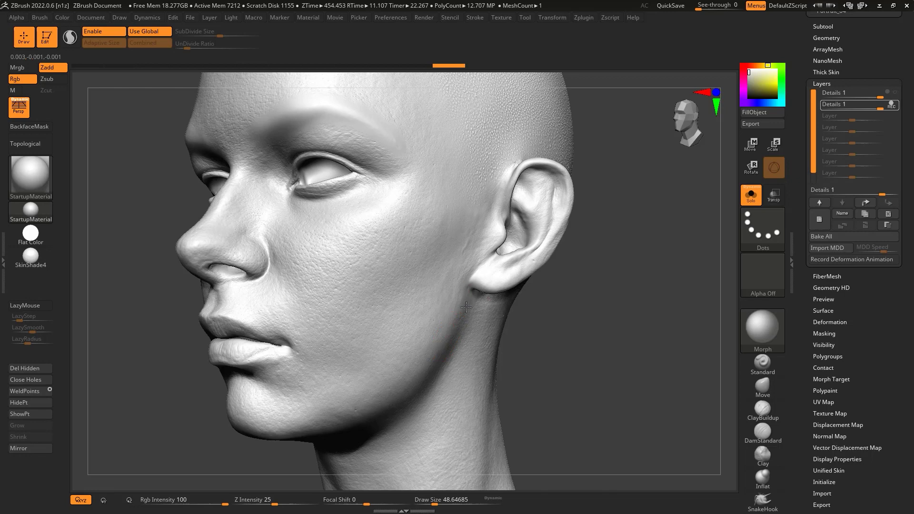
pyautogui.moveTo(604, 290); pyautogui.dragTo(612, 283)
# Step: Reorder the two Details layers and delete the duplicate
pyautogui.moveTo(616, 248); pyautogui.dragTo(637, 285)
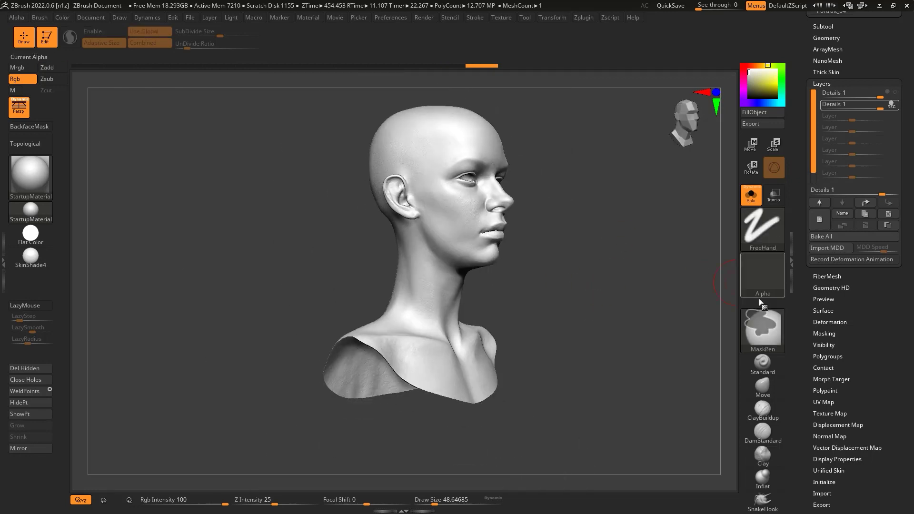
pyautogui.scroll(-3, 761, 333)
pyautogui.moveTo(647, 326); pyautogui.dragTo(679, 315)
pyautogui.hotkey('alt', 'Tab')
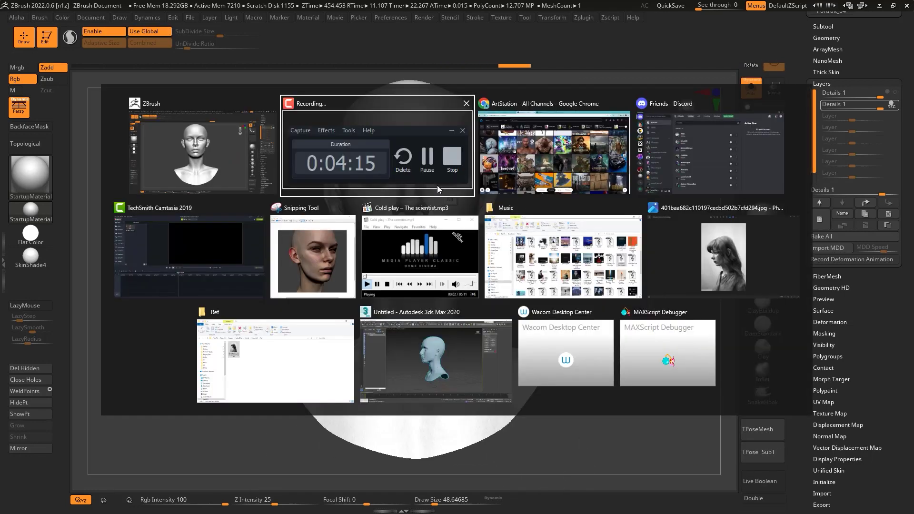
pyautogui.moveTo(667, 252)
pyautogui.mouseDown()
pyautogui.moveTo(643, 310)
pyautogui.moveTo(663, 291)
pyautogui.mouseUp()
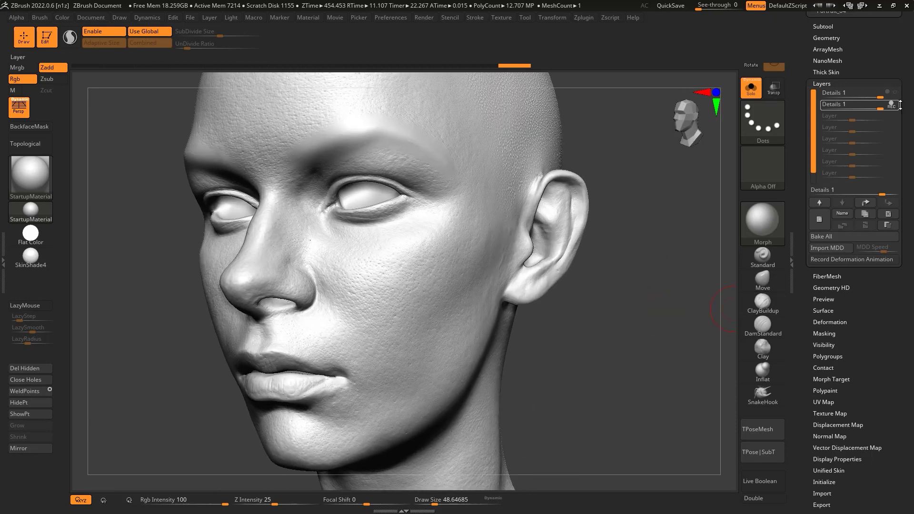
pyautogui.moveTo(894, 107); pyautogui.dragTo(860, 95)
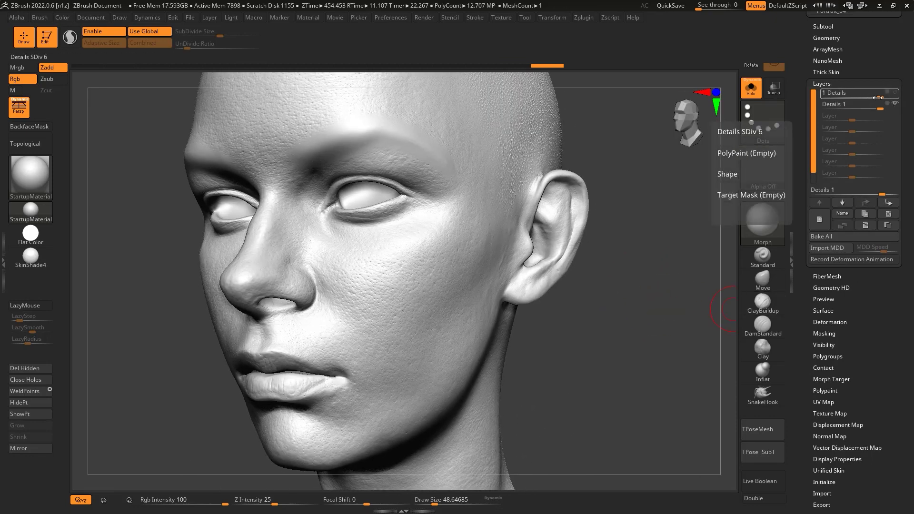
pyautogui.click(888, 215)
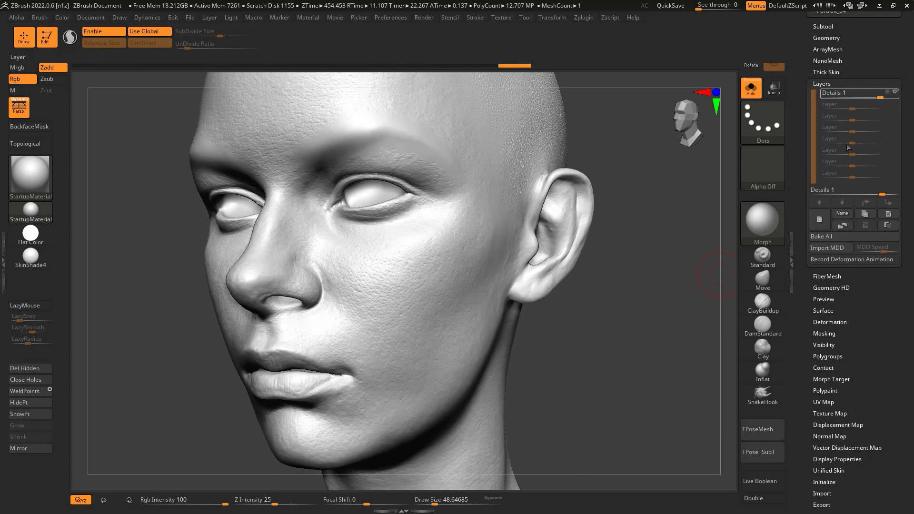
# Step: Add a new sculpting layer named Cleaning
pyautogui.click(849, 213)
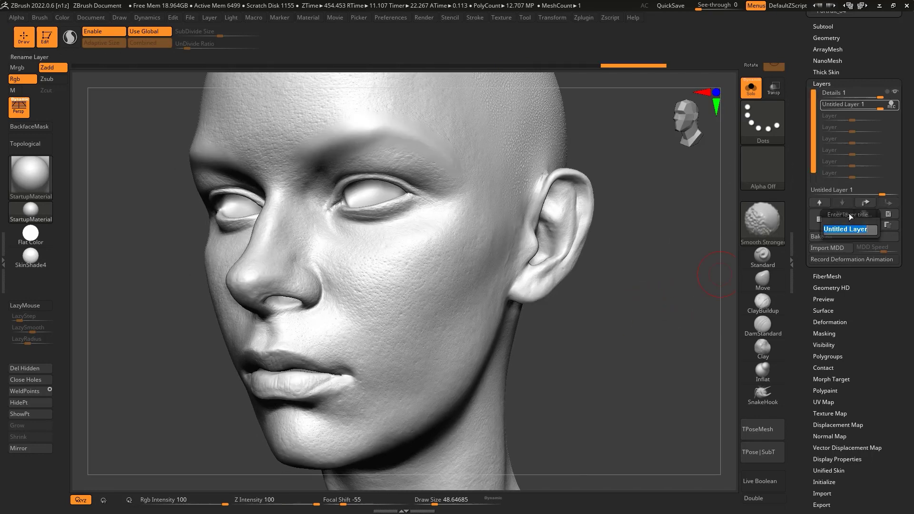
pyautogui.write('Cleaning')
pyautogui.press('Return')
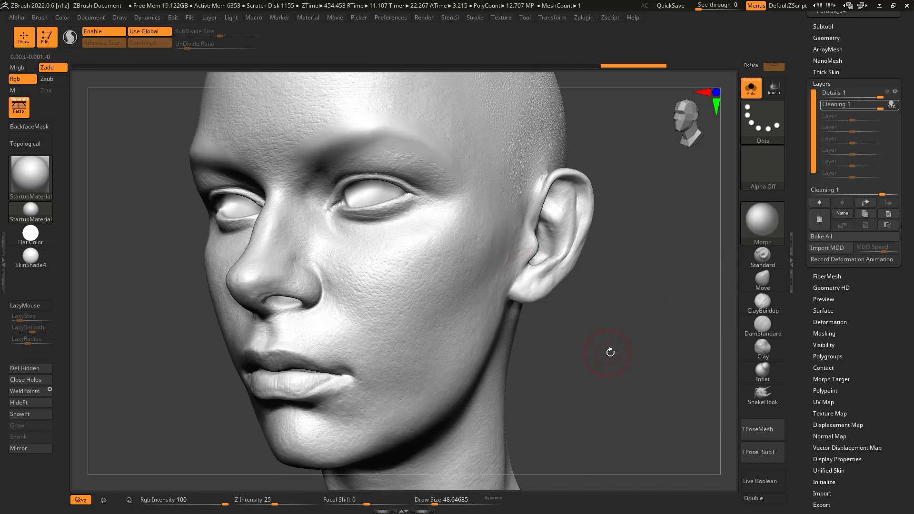
# Step: Drop the head to its lowest subdivision (~50 thousand polygons) and examine the lip corner
pyautogui.moveTo(610, 352); pyautogui.dragTo(359, 328)
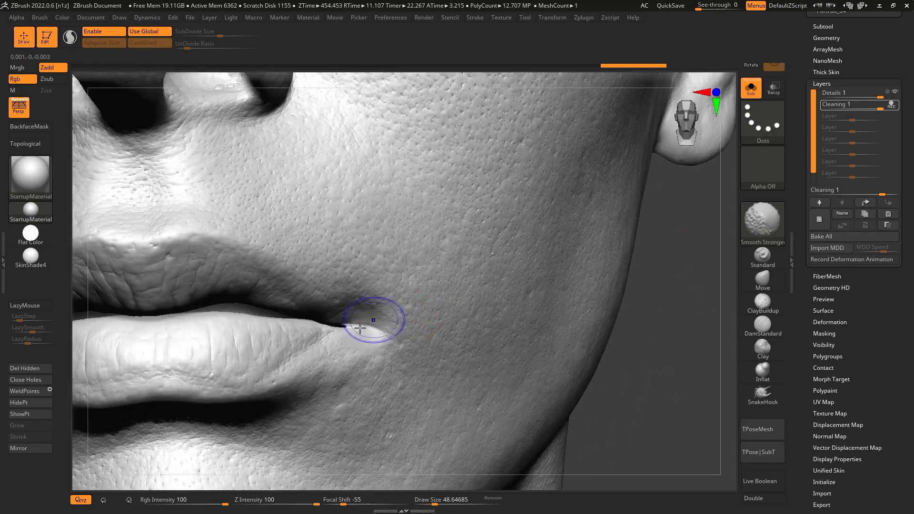
pyautogui.hotkey('shift', 'd')
pyautogui.moveTo(591, 316)
pyautogui.mouseDown()
pyautogui.moveTo(683, 316)
pyautogui.moveTo(639, 358)
pyautogui.moveTo(732, 347)
pyautogui.mouseUp()
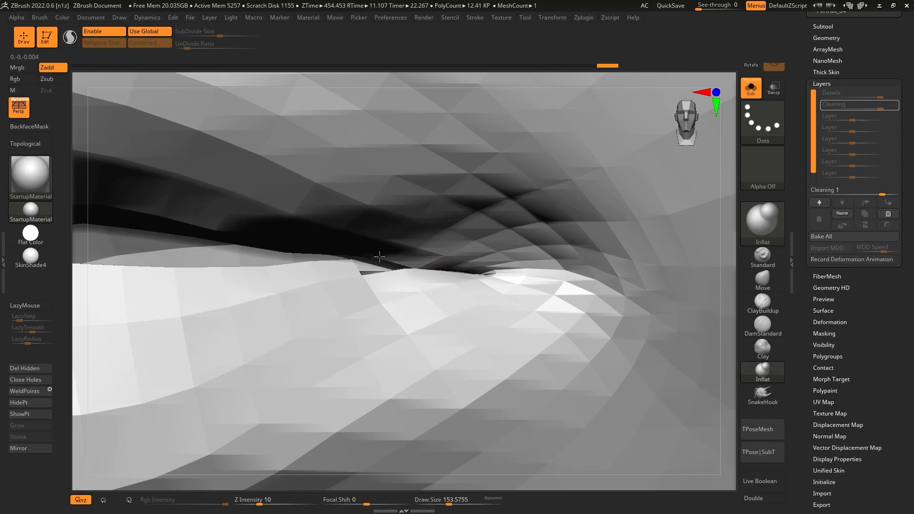
pyautogui.press('s')
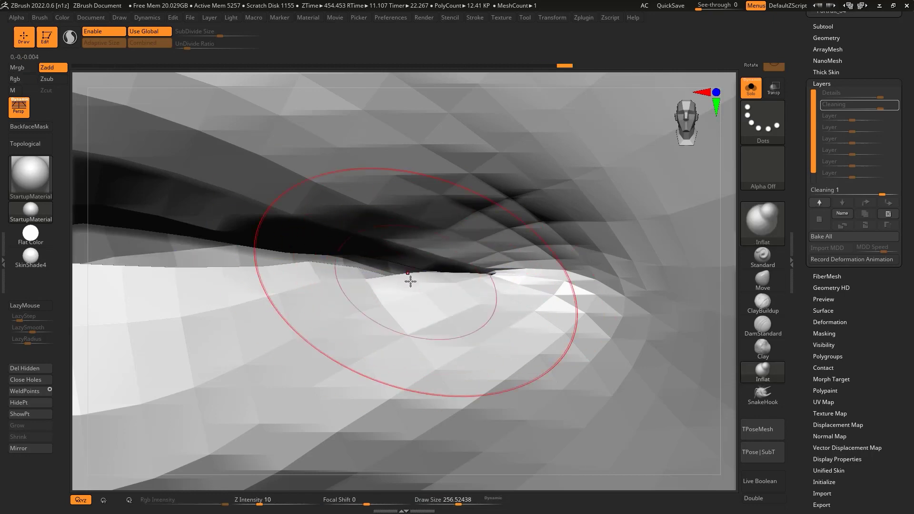
pyautogui.moveTo(671, 324)
pyautogui.mouseDown()
pyautogui.moveTo(446, 271)
pyautogui.moveTo(649, 347)
pyautogui.moveTo(628, 247)
pyautogui.moveTo(473, 265)
pyautogui.moveTo(619, 284)
pyautogui.moveTo(656, 262)
pyautogui.moveTo(635, 308)
pyautogui.moveTo(655, 318)
pyautogui.moveTo(632, 249)
pyautogui.moveTo(642, 240)
pyautogui.moveTo(589, 318)
pyautogui.moveTo(515, 301)
pyautogui.mouseUp()
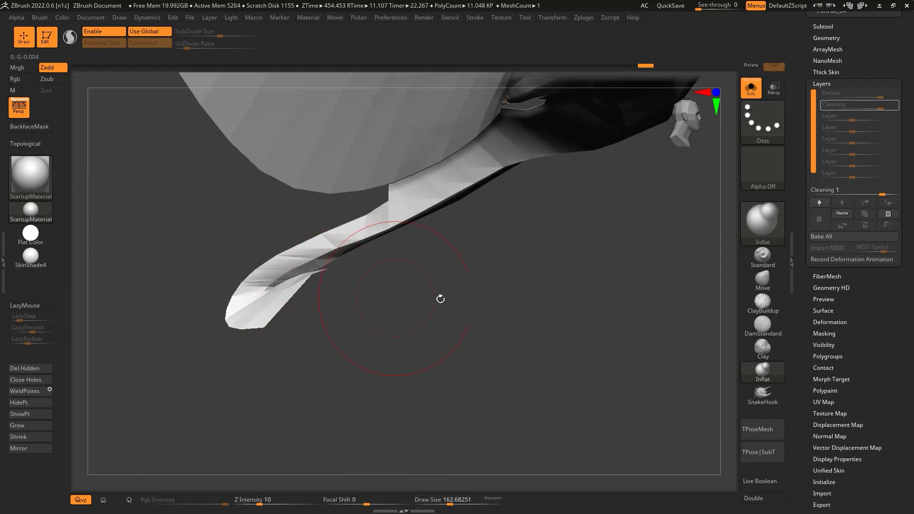
# Step: Smooth the jagged scan geometry under the lower lip with a smaller brush
pyautogui.moveTo(440, 298)
pyautogui.mouseDown()
pyautogui.moveTo(690, 223)
pyautogui.moveTo(648, 257)
pyautogui.moveTo(497, 275)
pyautogui.moveTo(595, 305)
pyautogui.moveTo(558, 328)
pyautogui.moveTo(574, 314)
pyautogui.moveTo(615, 326)
pyautogui.moveTo(598, 302)
pyautogui.moveTo(501, 312)
pyautogui.mouseUp()
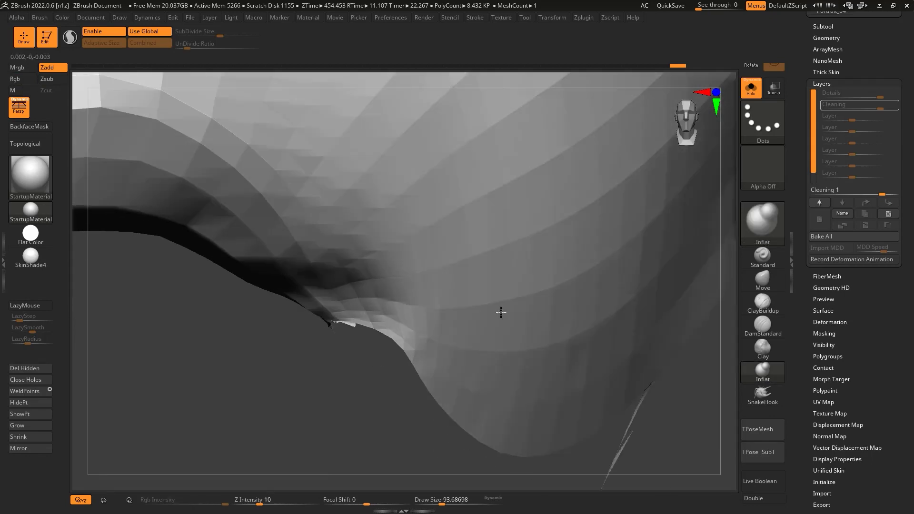
pyautogui.moveTo(322, 367); pyautogui.dragTo(358, 309)
pyautogui.moveTo(276, 305); pyautogui.dragTo(287, 301)
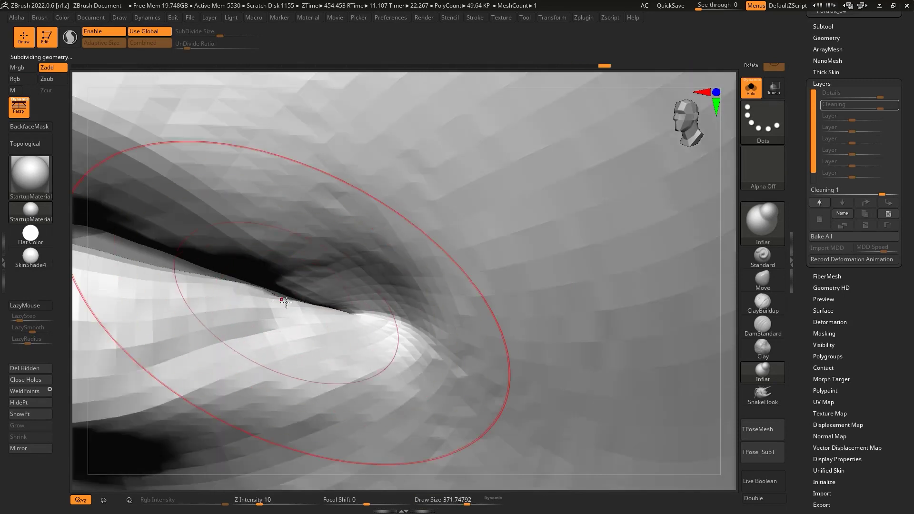
pyautogui.press('[')
pyautogui.press('[')
pyautogui.press('[')
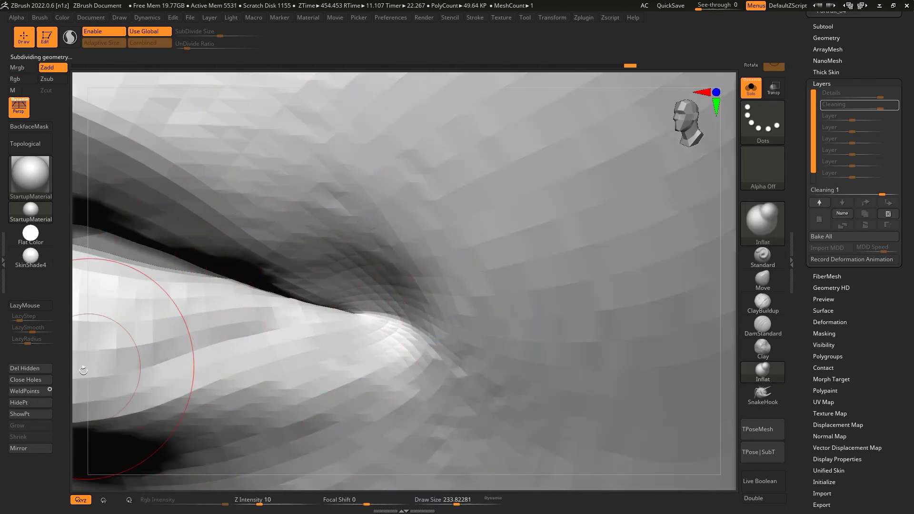
pyautogui.moveTo(83, 370)
pyautogui.mouseDown()
pyautogui.moveTo(568, 326)
pyautogui.moveTo(601, 336)
pyautogui.moveTo(631, 331)
pyautogui.moveTo(644, 363)
pyautogui.moveTo(565, 323)
pyautogui.moveTo(323, 353)
pyautogui.mouseUp()
pyautogui.press('b')
pyautogui.press('s')
pyautogui.press('t')
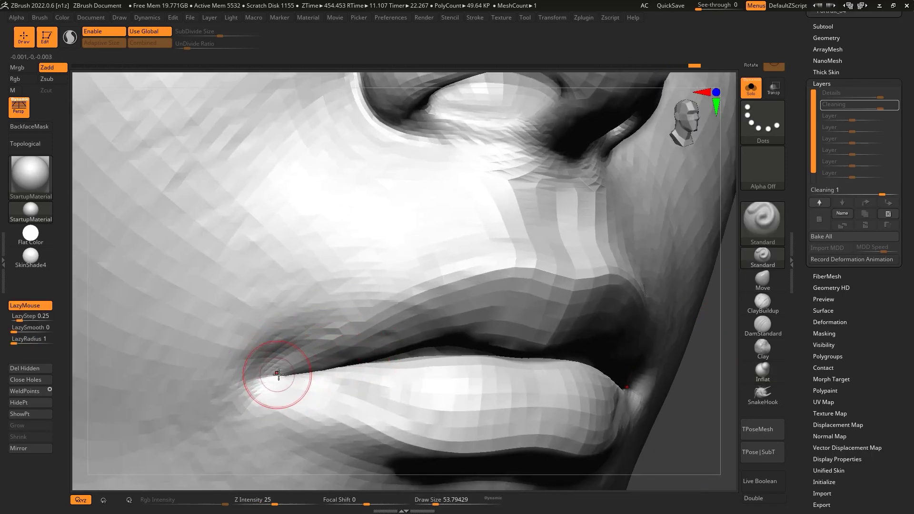
# Step: Select the Move brush and drop to a lower subdivision level to work on the lips
pyautogui.moveTo(271, 383)
pyautogui.mouseDown()
pyautogui.moveTo(594, 376)
pyautogui.moveTo(213, 431)
pyautogui.moveTo(618, 362)
pyautogui.mouseUp()
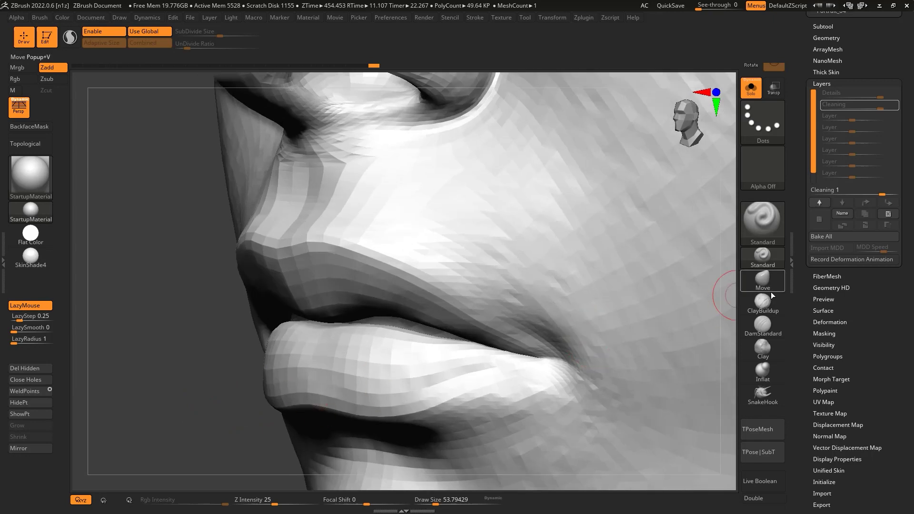
pyautogui.click(762, 281)
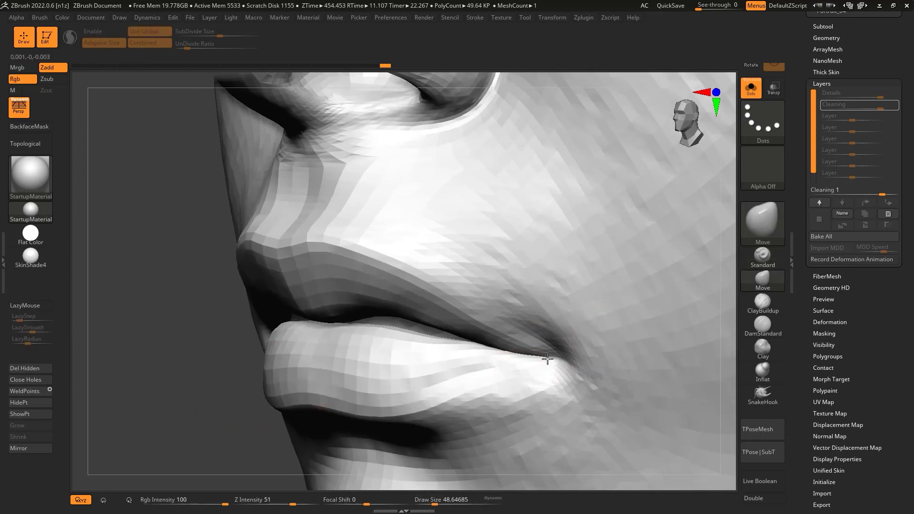
pyautogui.hotkey('shift', 'd')
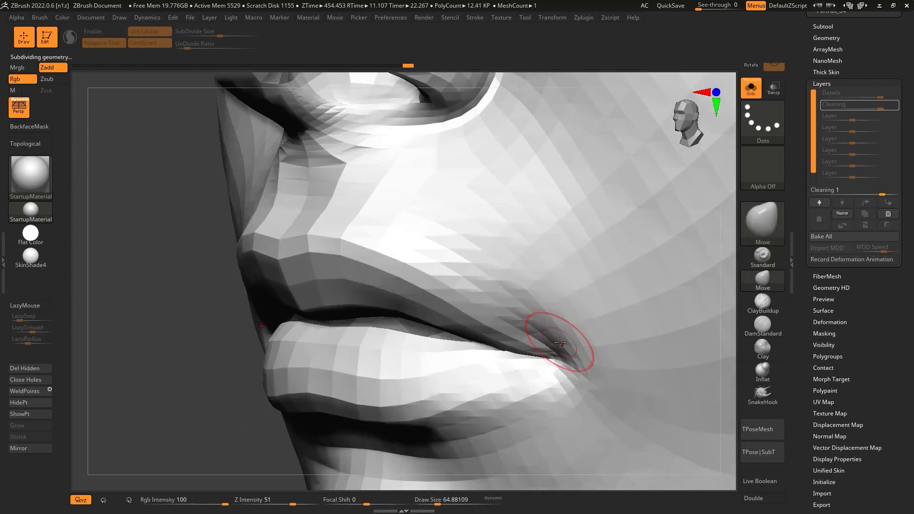
pyautogui.hotkey('shift', 'f')
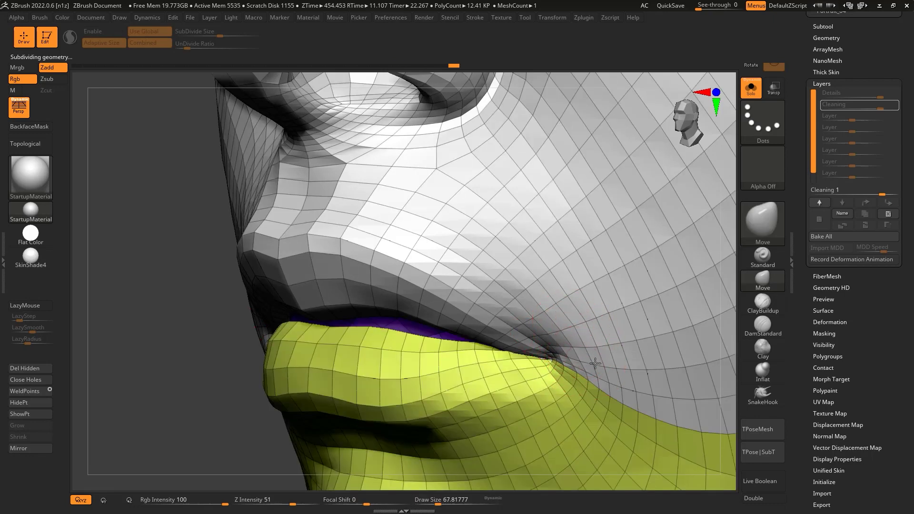
pyautogui.press('f')
pyautogui.moveTo(230, 400)
pyautogui.mouseDown()
pyautogui.moveTo(230, 376)
pyautogui.moveTo(461, 305)
pyautogui.mouseUp()
pyautogui.hotkey('shift', 'f')
pyautogui.press('w')
pyautogui.press('q')
# Step: Push the lip corners into shape around the nose and lips, stepping up a subdivision level
pyautogui.moveTo(617, 330)
pyautogui.mouseDown()
pyautogui.moveTo(228, 356)
pyautogui.moveTo(257, 401)
pyautogui.moveTo(312, 380)
pyautogui.moveTo(300, 385)
pyautogui.mouseUp()
pyautogui.hotkey('alt', 'Tab')
pyautogui.press('Escape')
pyautogui.moveTo(467, 310)
pyautogui.mouseDown()
pyautogui.moveTo(279, 375)
pyautogui.moveTo(249, 400)
pyautogui.moveTo(412, 294)
pyautogui.moveTo(153, 408)
pyautogui.moveTo(399, 325)
pyautogui.mouseUp()
pyautogui.hotkey('ctrl', 'd')
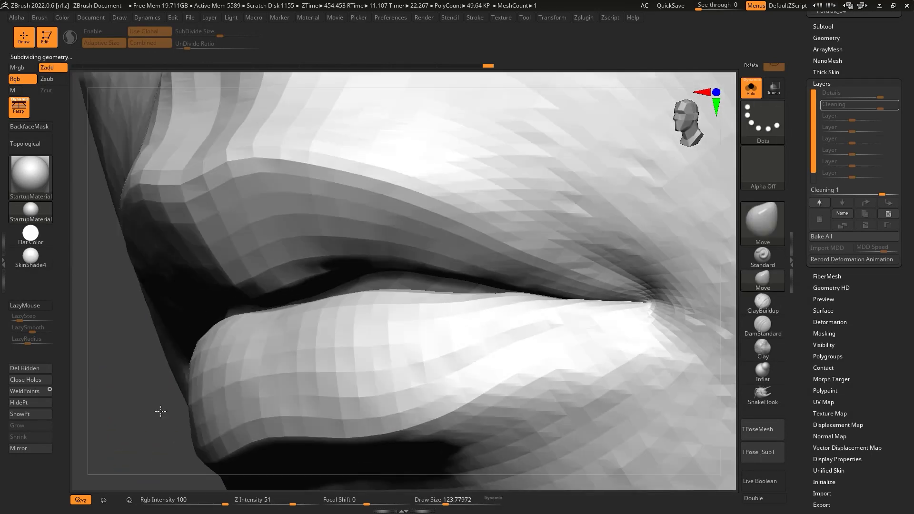
pyautogui.press('w')
pyautogui.press('q')
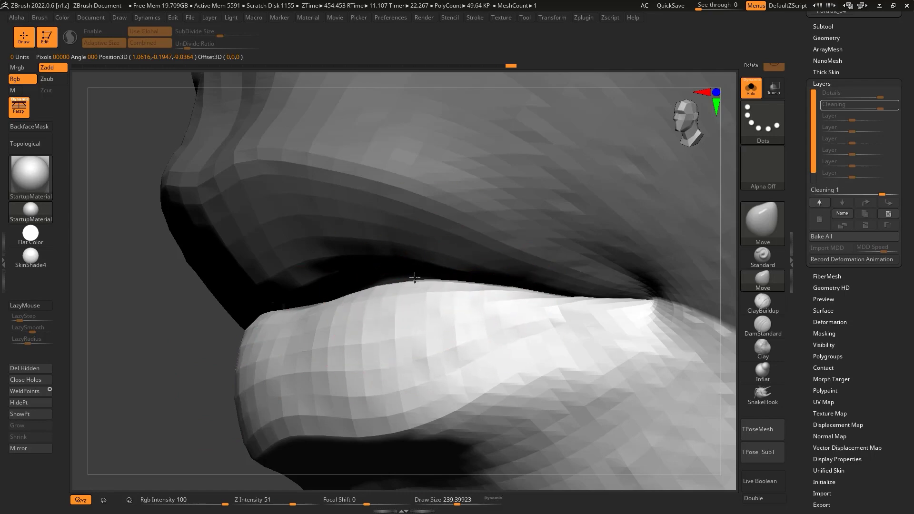
# Step: Check the lip corners from side, front and close-up views, then drop a subdivision level
pyautogui.moveTo(414, 277)
pyautogui.mouseDown()
pyautogui.moveTo(203, 363)
pyautogui.moveTo(557, 292)
pyautogui.moveTo(624, 294)
pyautogui.moveTo(550, 291)
pyautogui.mouseUp()
pyautogui.moveTo(215, 350); pyautogui.dragTo(265, 316)
pyautogui.moveTo(316, 285)
pyautogui.mouseDown()
pyautogui.moveTo(694, 312)
pyautogui.moveTo(481, 302)
pyautogui.moveTo(427, 312)
pyautogui.mouseUp()
pyautogui.moveTo(547, 305)
pyautogui.keyDown('alt'); pyautogui.mouseDown()
pyautogui.moveTo(610, 286)
pyautogui.moveTo(646, 287)
pyautogui.moveTo(620, 281)
pyautogui.mouseUp(); pyautogui.keyUp('alt')
pyautogui.hotkey('shift', 'd')
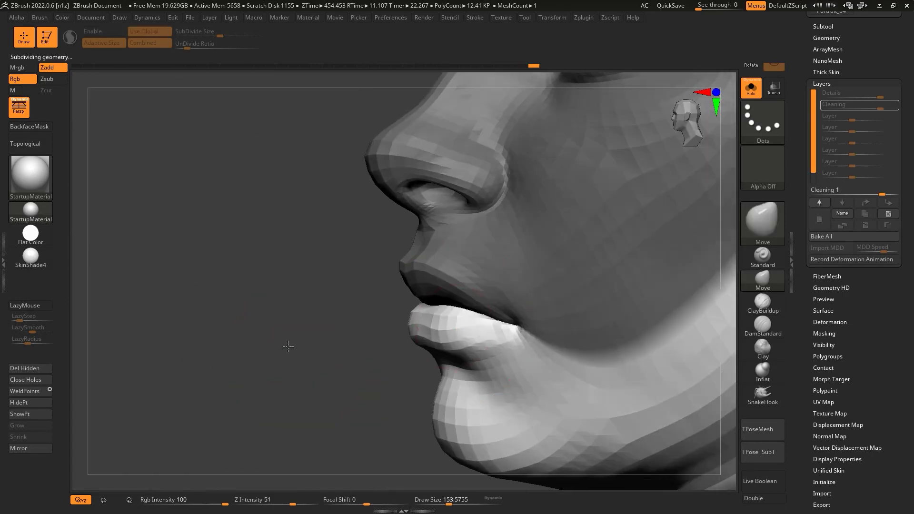
pyautogui.moveTo(266, 324)
pyautogui.mouseDown()
pyautogui.moveTo(280, 359)
pyautogui.moveTo(295, 346)
pyautogui.moveTo(281, 380)
pyautogui.moveTo(259, 348)
pyautogui.moveTo(691, 280)
pyautogui.mouseUp()
# Step: Switch to the Standard brush with LazyMouse for sculpting the lip corners
pyautogui.press('b')
pyautogui.press('s')
pyautogui.press('t')
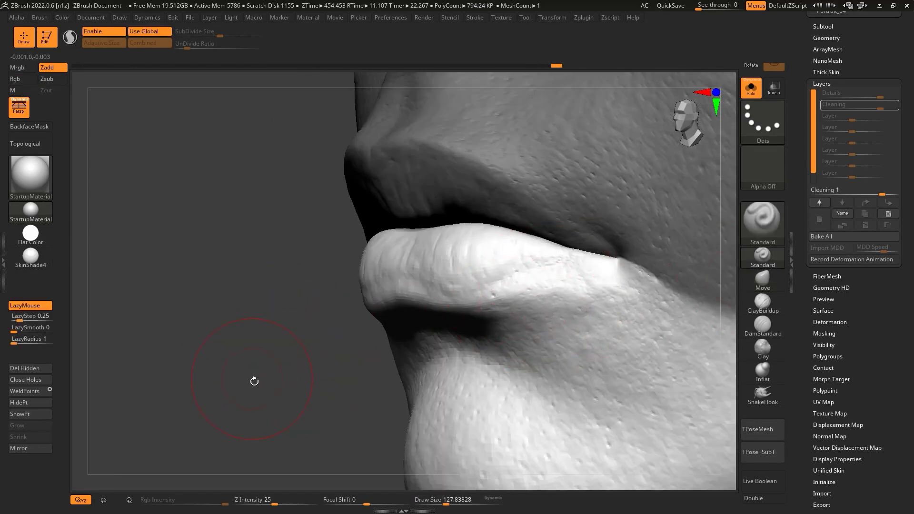
pyautogui.moveTo(252, 379)
pyautogui.mouseDown()
pyautogui.moveTo(650, 270)
pyautogui.moveTo(595, 276)
pyautogui.mouseUp()
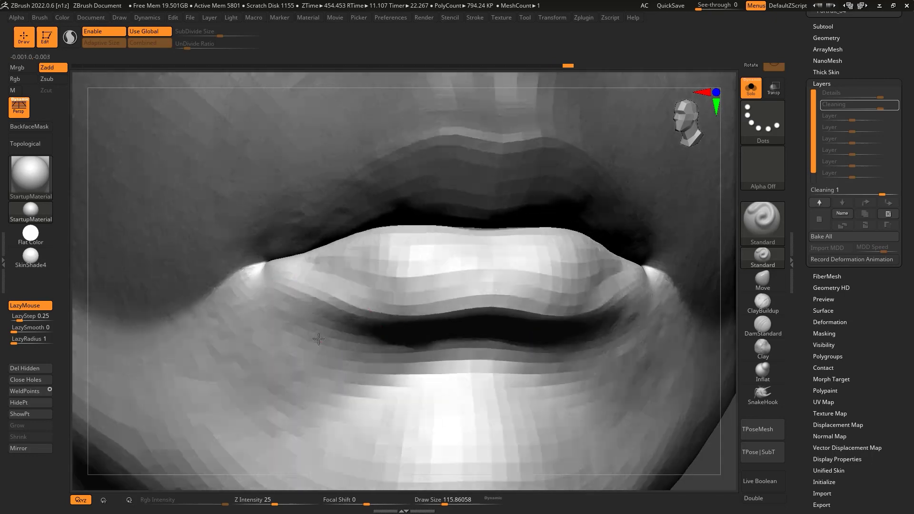
pyautogui.click(762, 278)
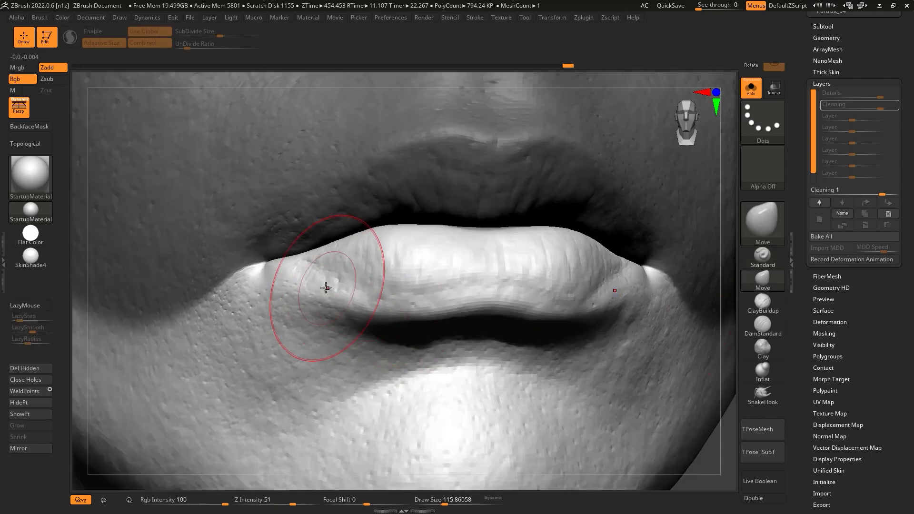
pyautogui.click(771, 263)
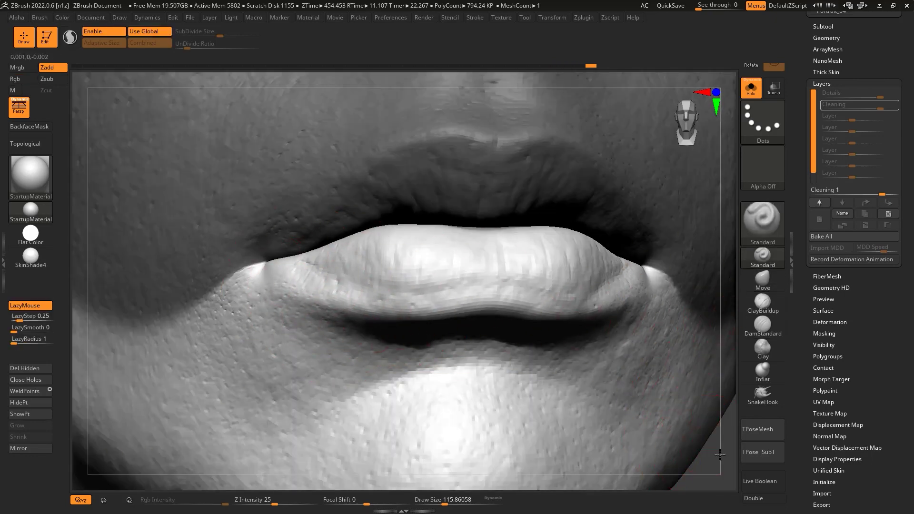
# Step: Sculpt the mouth corners and lip edges, adjusting Draw Size between views
pyautogui.moveTo(720, 455); pyautogui.dragTo(589, 343)
pyautogui.press(']')
pyautogui.press(']')
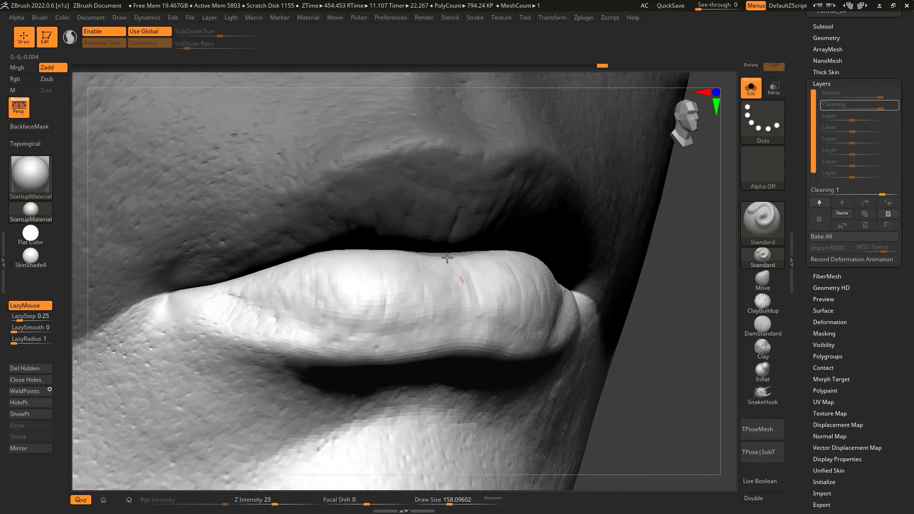
pyautogui.moveTo(623, 357)
pyautogui.mouseDown()
pyautogui.moveTo(288, 322)
pyautogui.moveTo(288, 341)
pyautogui.mouseUp()
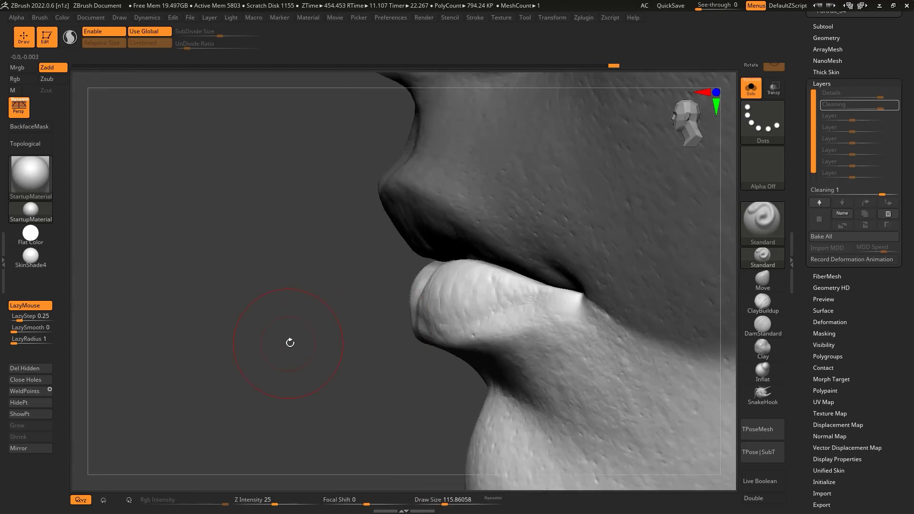
pyautogui.press('s')
pyautogui.moveTo(401, 312)
pyautogui.keyDown('ctrl'); pyautogui.mouseDown(button='right')
pyautogui.moveTo(252, 327)
pyautogui.moveTo(555, 292)
pyautogui.moveTo(421, 280)
pyautogui.mouseUp(button='right'); pyautogui.keyUp('ctrl')
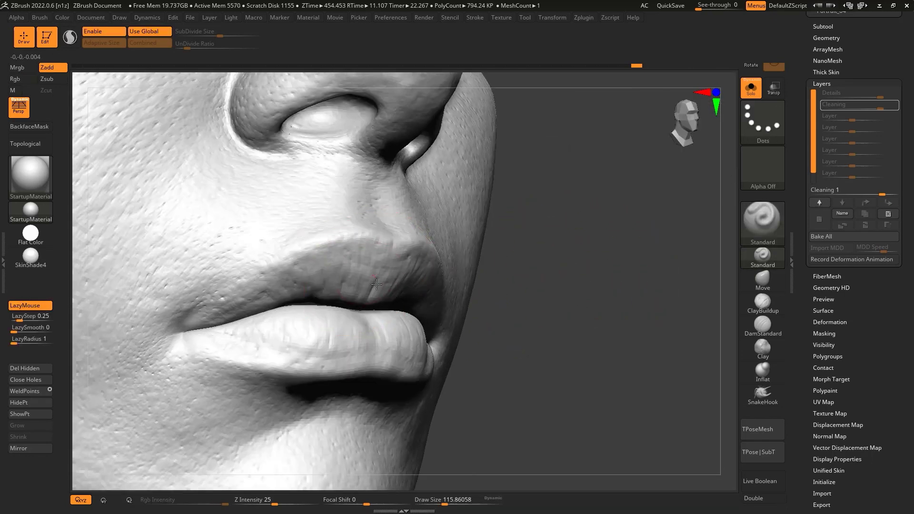
pyautogui.press('[')
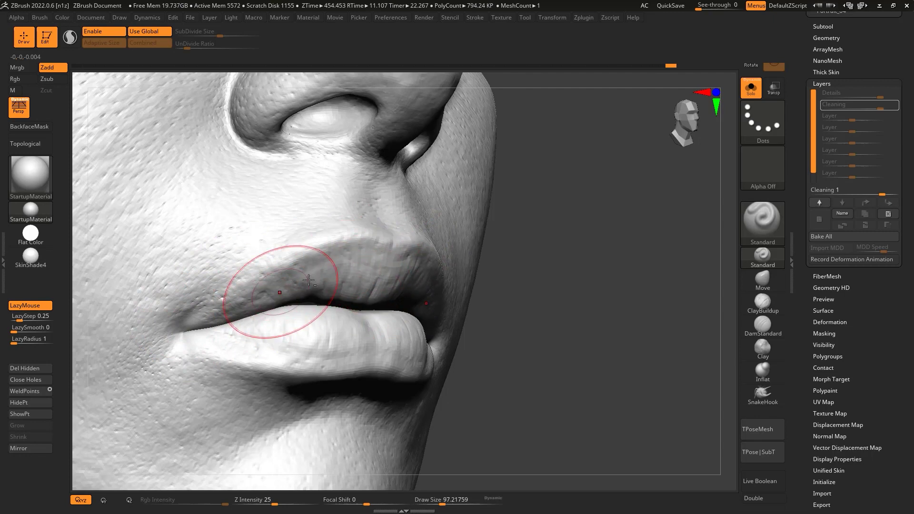
pyautogui.press('f')
# Step: Drop to SDiv 1 and turn on Polyframe over the coloured low-res lips
pyautogui.moveTo(679, 265)
pyautogui.mouseDown(button='right')
pyautogui.moveTo(646, 284)
pyautogui.moveTo(438, 296)
pyautogui.mouseUp(button='right')
pyautogui.press('s')
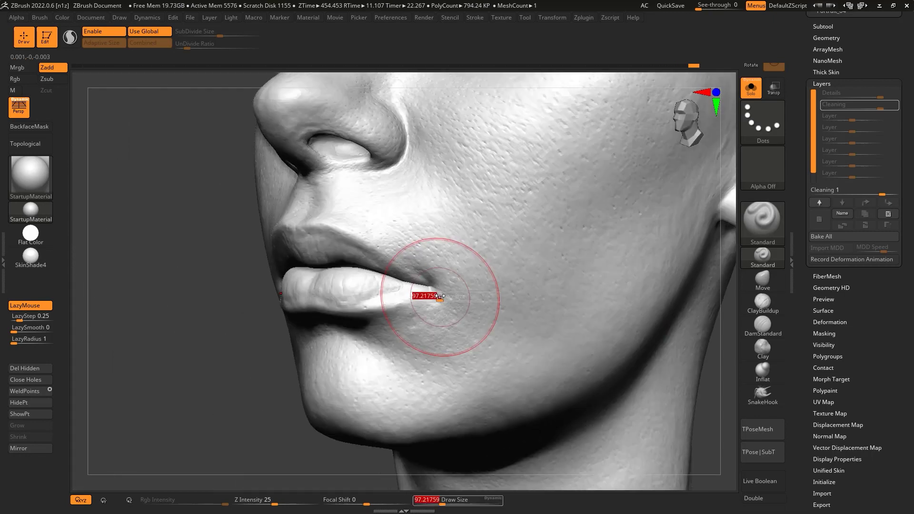
pyautogui.press('f')
pyautogui.moveTo(227, 364)
pyautogui.keyDown('ctrl'); pyautogui.mouseDown(button='right')
pyautogui.moveTo(225, 337)
pyautogui.moveTo(612, 281)
pyautogui.moveTo(611, 303)
pyautogui.moveTo(618, 288)
pyautogui.mouseUp(button='right'); pyautogui.keyUp('ctrl')
pyautogui.hotkey('shift', 'd')
pyautogui.hotkey('shift', 'd')
pyautogui.hotkey('shift', 'd')
pyautogui.hotkey('shift', 'f')
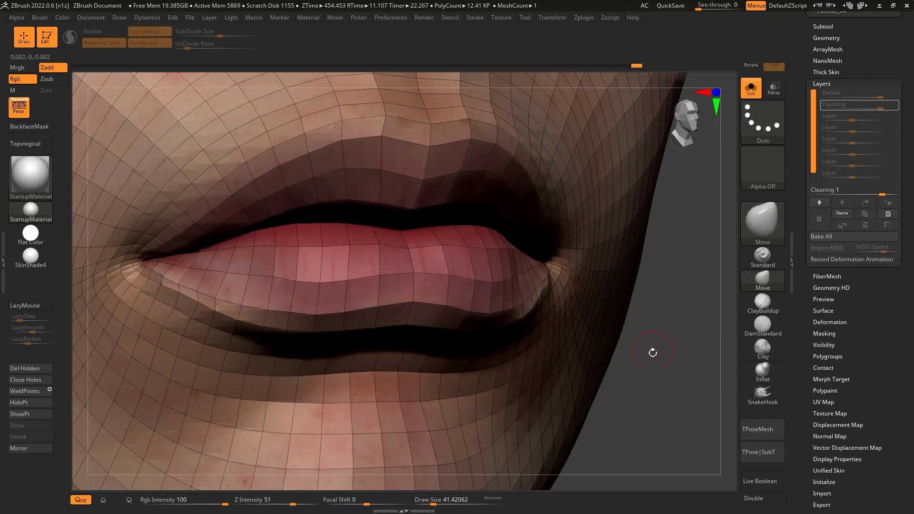
# Step: Frame the head, orbit to three-quarter view and stroke the mouth corner with Standard
pyautogui.keyDown('shift'); pyautogui.moveTo(652, 352); pyautogui.dragTo(580, 267); pyautogui.keyUp('shift')
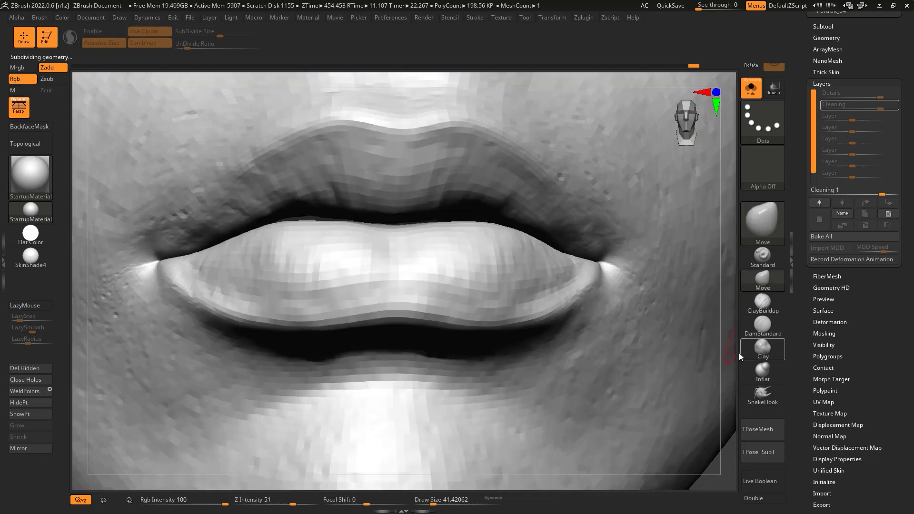
pyautogui.press('f')
pyautogui.moveTo(673, 300)
pyautogui.mouseDown()
pyautogui.moveTo(634, 321)
pyautogui.moveTo(628, 270)
pyautogui.moveTo(626, 302)
pyautogui.mouseUp()
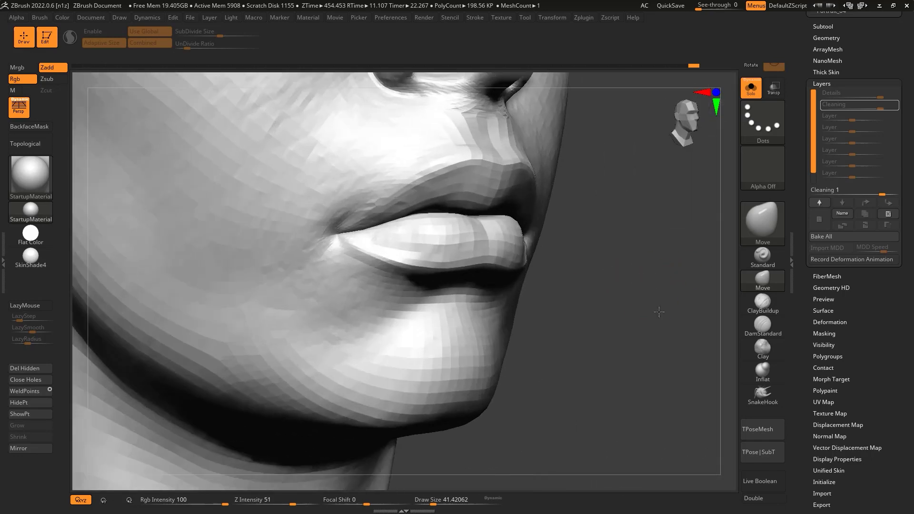
pyautogui.click(762, 257)
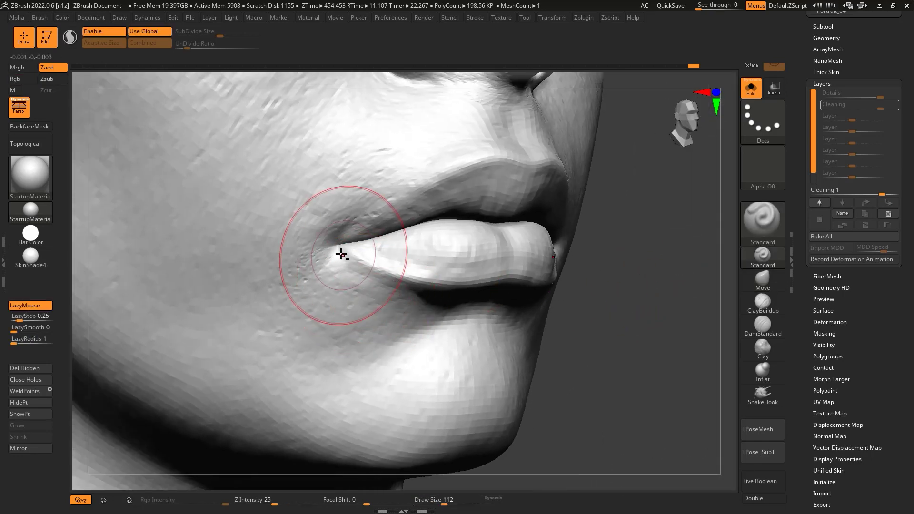
pyautogui.press('f')
pyautogui.moveTo(222, 313)
pyautogui.mouseDown()
pyautogui.moveTo(211, 367)
pyautogui.moveTo(188, 387)
pyautogui.moveTo(200, 359)
pyautogui.mouseUp()
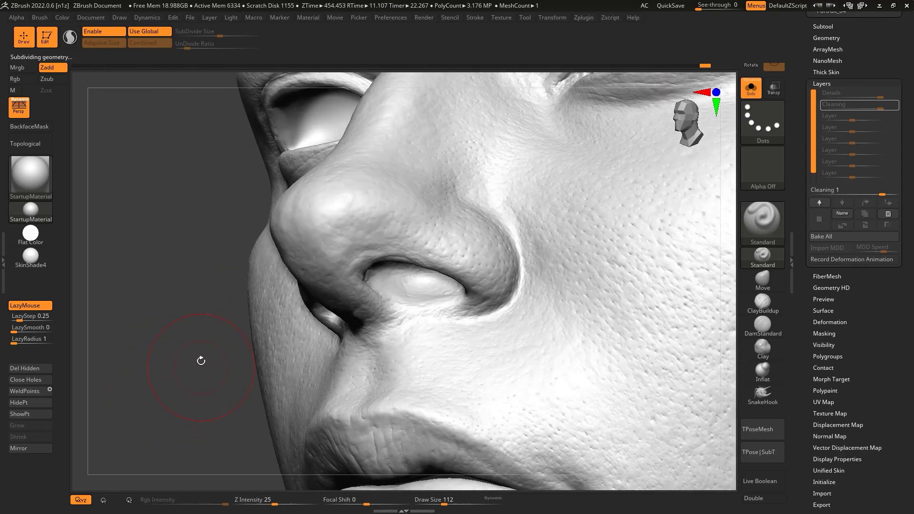
# Step: Try the Inflat and Morph brushes under the nose, then return to Standard with LazyMouse
pyautogui.press('b')
pyautogui.click(222, 152)
pyautogui.press('b')
pyautogui.click(309, 148)
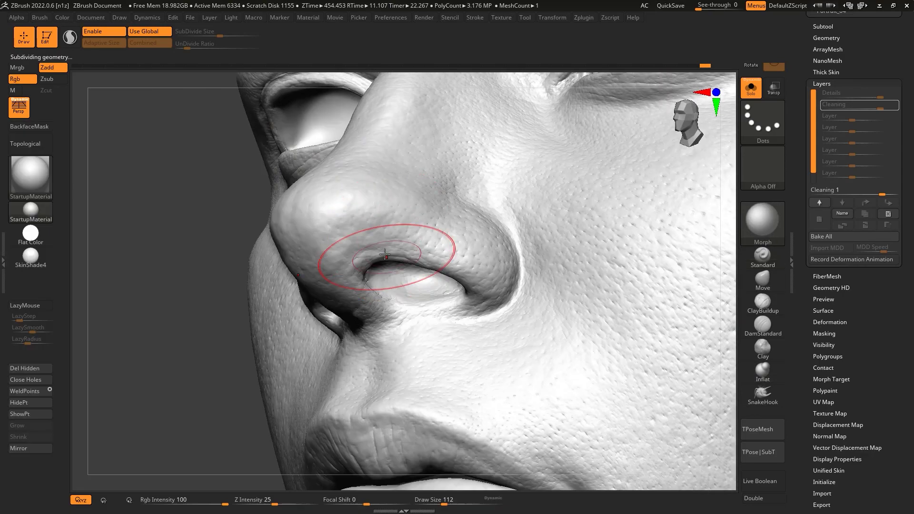
pyautogui.moveTo(387, 253)
pyautogui.keyDown('alt'); pyautogui.mouseDown()
pyautogui.moveTo(161, 331)
pyautogui.moveTo(563, 269)
pyautogui.moveTo(524, 289)
pyautogui.moveTo(305, 285)
pyautogui.moveTo(404, 267)
pyautogui.moveTo(196, 383)
pyautogui.moveTo(476, 247)
pyautogui.moveTo(644, 249)
pyautogui.moveTo(562, 279)
pyautogui.moveTo(589, 230)
pyautogui.moveTo(546, 229)
pyautogui.moveTo(604, 265)
pyautogui.moveTo(609, 309)
pyautogui.moveTo(419, 326)
pyautogui.mouseUp(); pyautogui.keyUp('alt')
pyautogui.press('l')
pyautogui.press('b')
pyautogui.press('s')
pyautogui.press('t')
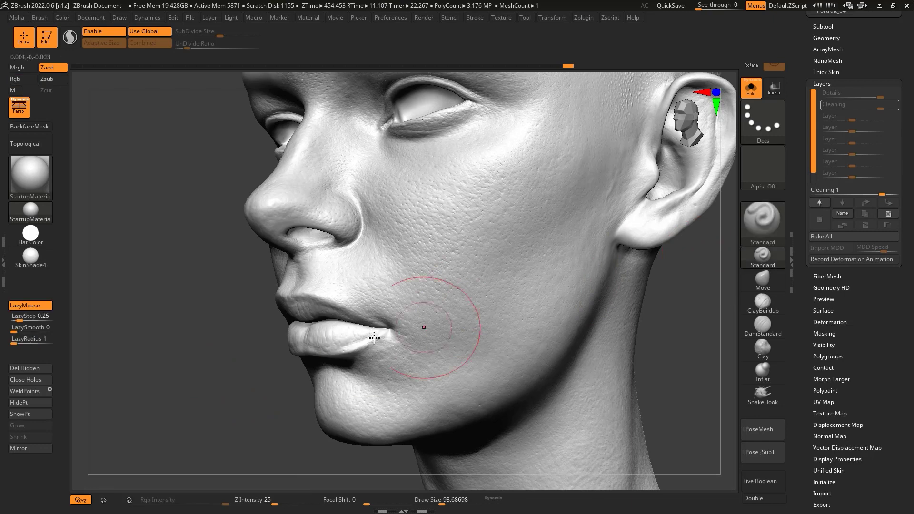
pyautogui.press('space')
pyautogui.press('space')
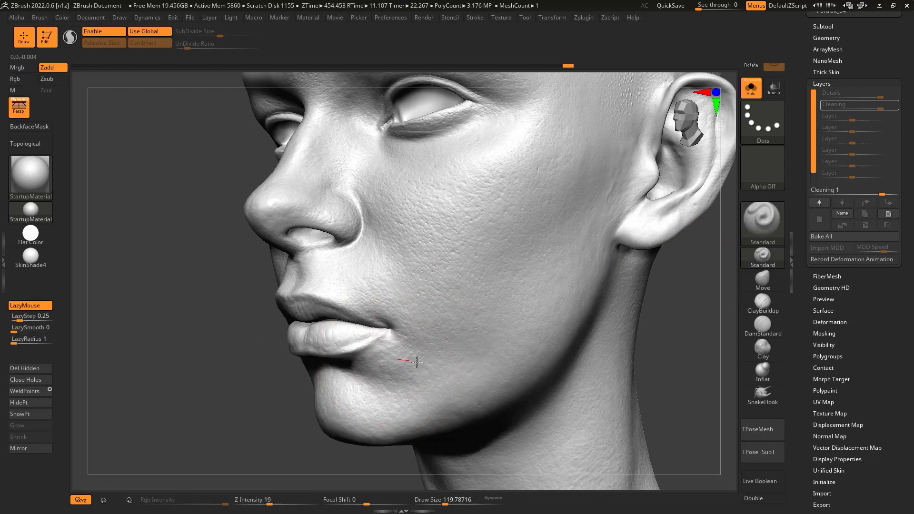
# Step: Inspect the cleaned cheeks, lips and nose from several angles
pyautogui.moveTo(279, 401)
pyautogui.keyDown('alt'); pyautogui.mouseDown()
pyautogui.moveTo(419, 333)
pyautogui.moveTo(595, 283)
pyautogui.moveTo(328, 358)
pyautogui.moveTo(357, 363)
pyautogui.mouseUp(); pyautogui.keyUp('alt')
pyautogui.moveTo(494, 330); pyautogui.dragTo(245, 385)
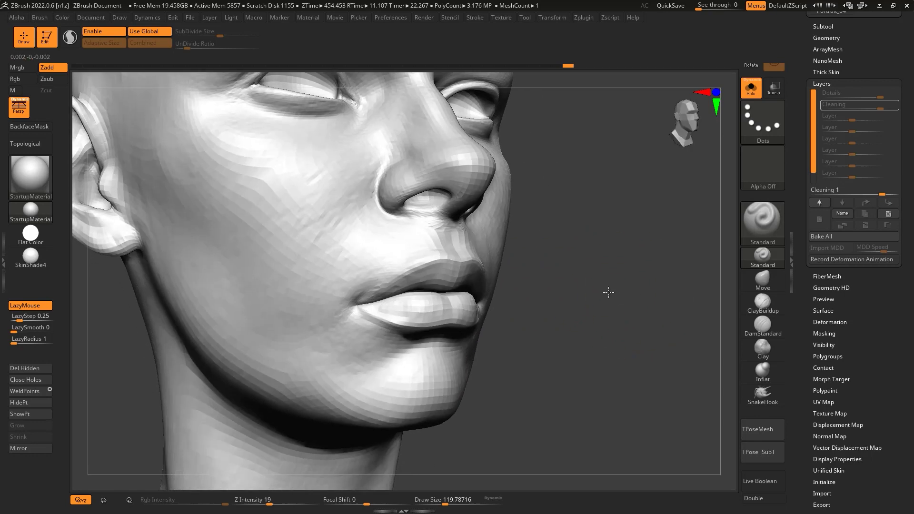
pyautogui.press('ctrl')
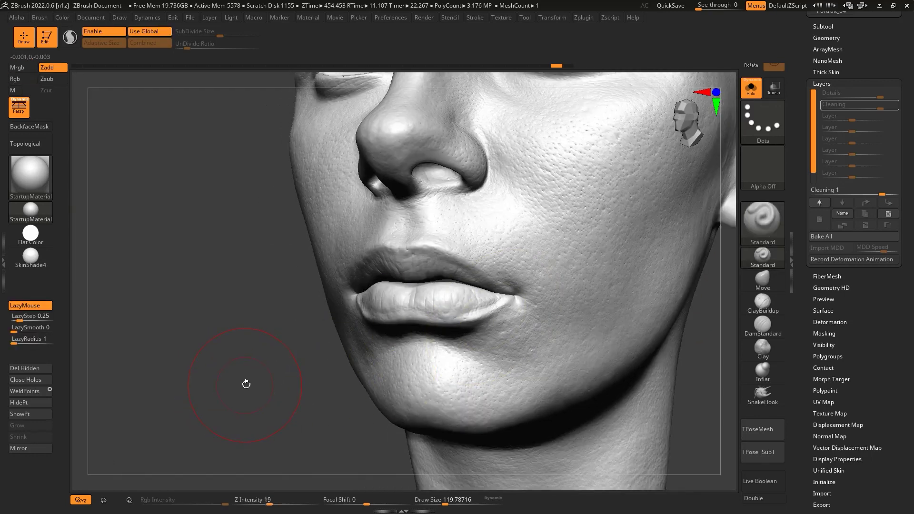
pyautogui.moveTo(289, 390); pyautogui.dragTo(487, 340)
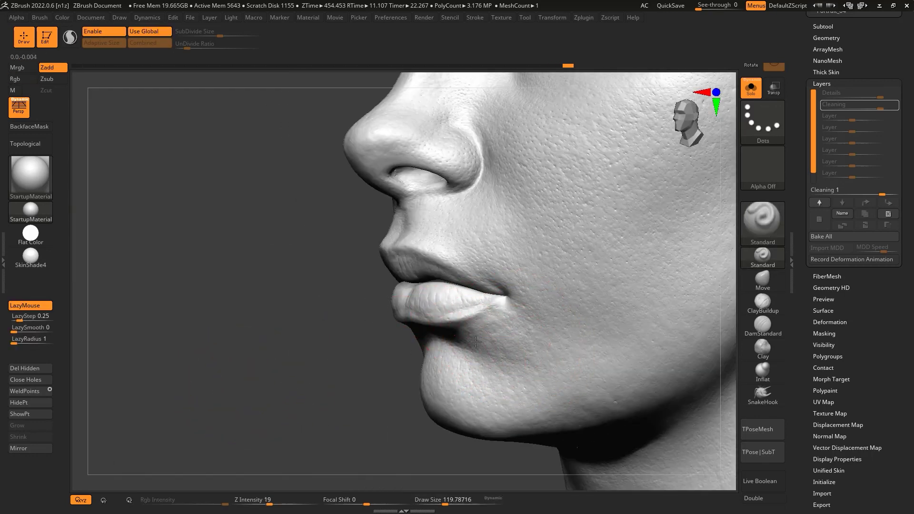
pyautogui.moveTo(446, 336)
pyautogui.mouseDown()
pyautogui.moveTo(385, 369)
pyautogui.moveTo(312, 351)
pyautogui.mouseUp()
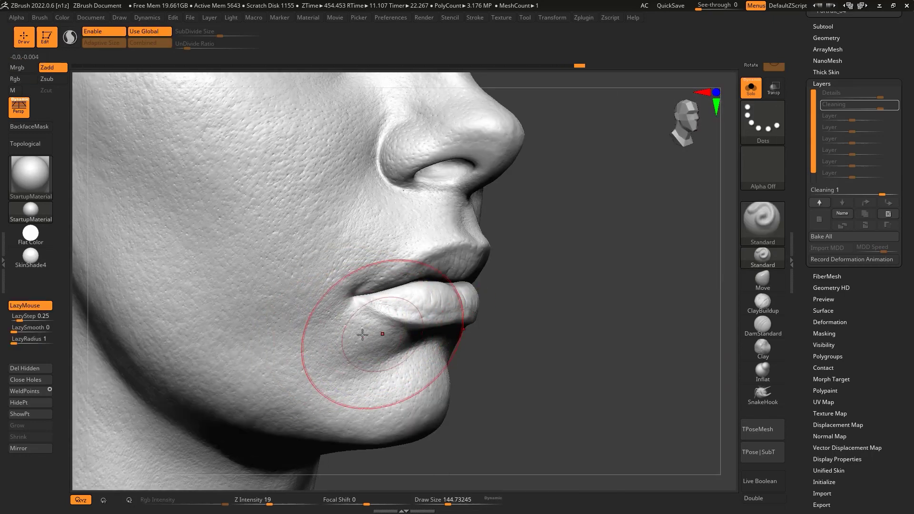
pyautogui.press('f')
pyautogui.moveTo(565, 269)
pyautogui.mouseDown()
pyautogui.moveTo(632, 261)
pyautogui.moveTo(352, 339)
pyautogui.moveTo(512, 322)
pyautogui.mouseUp()
pyautogui.moveTo(385, 388); pyautogui.dragTo(470, 338)
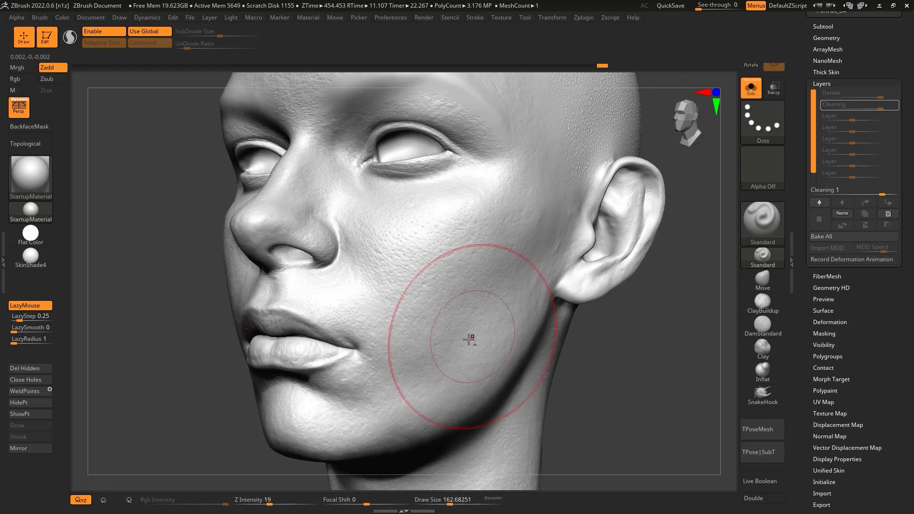
pyautogui.press('f')
# Step: Reframe the head and zoom in toward the ear
pyautogui.moveTo(591, 337)
pyautogui.keyDown('alt'); pyautogui.mouseDown()
pyautogui.moveTo(575, 302)
pyautogui.moveTo(280, 357)
pyautogui.mouseUp(); pyautogui.keyUp('alt')
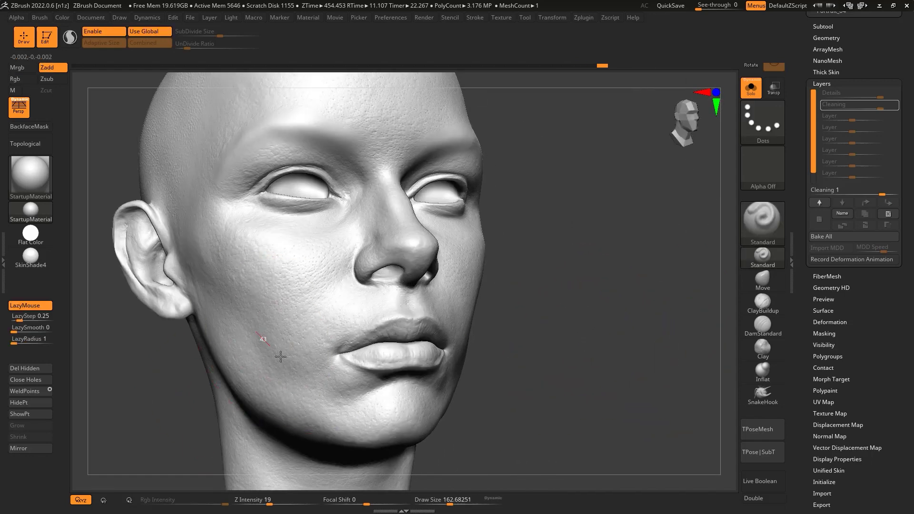
pyautogui.press('f')
pyautogui.moveTo(602, 321)
pyautogui.mouseDown()
pyautogui.moveTo(683, 308)
pyautogui.moveTo(613, 322)
pyautogui.moveTo(204, 344)
pyautogui.moveTo(367, 251)
pyautogui.moveTo(382, 283)
pyautogui.mouseUp()
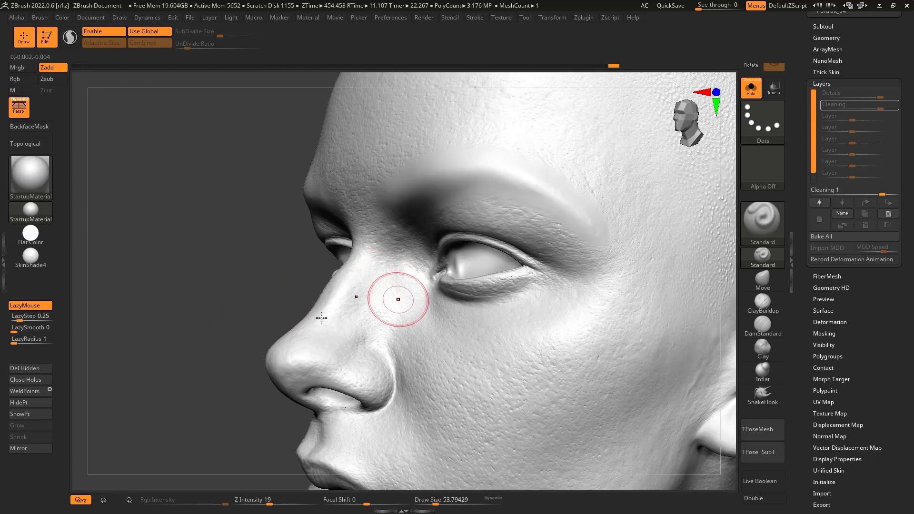
pyautogui.moveTo(322, 318); pyautogui.dragTo(397, 260)
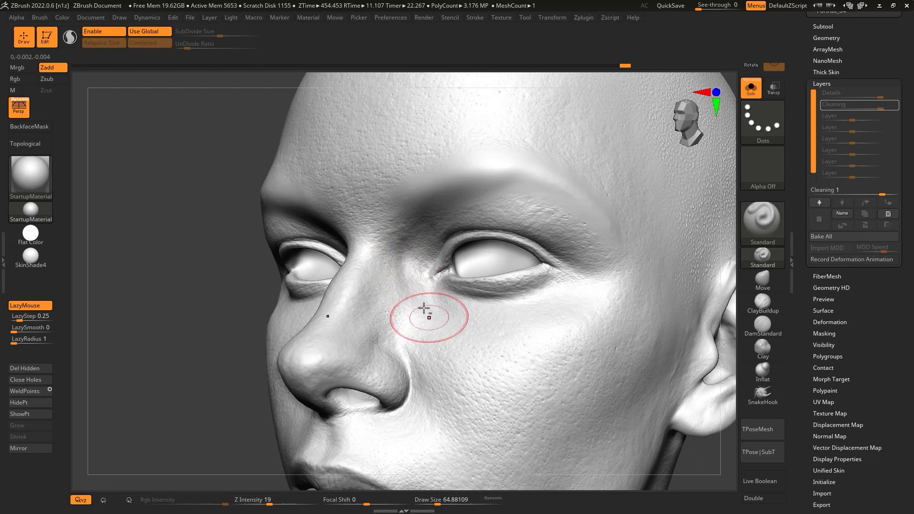
pyautogui.press('f')
pyautogui.moveTo(171, 413)
pyautogui.mouseDown()
pyautogui.moveTo(646, 231)
pyautogui.moveTo(651, 253)
pyautogui.moveTo(547, 290)
pyautogui.moveTo(616, 277)
pyautogui.moveTo(514, 302)
pyautogui.mouseUp()
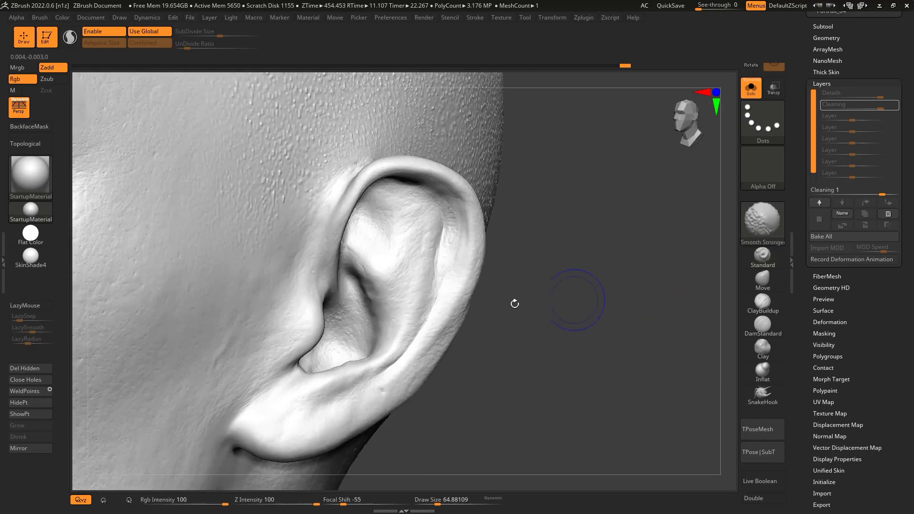
# Step: Turn on PolyF, disable Dynamic Subdiv and select the Move brush
pyautogui.hotkey('shift', 'd')
pyautogui.hotkey('shift', 'f')
pyautogui.press('b')
pyautogui.press('m')
pyautogui.press('v')
pyautogui.hotkey('shift', 'd')
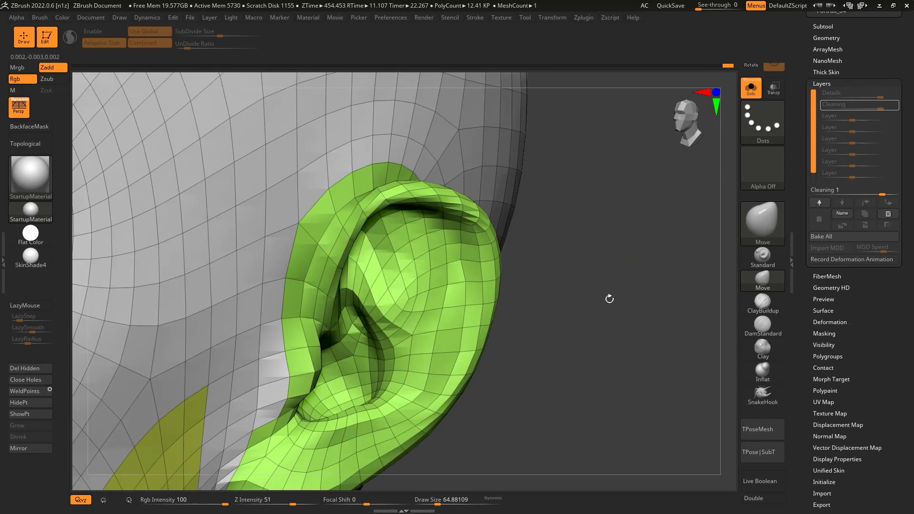
# Step: Examine the ear's low-poly wireframe from several angles
pyautogui.moveTo(608, 297); pyautogui.dragTo(433, 257)
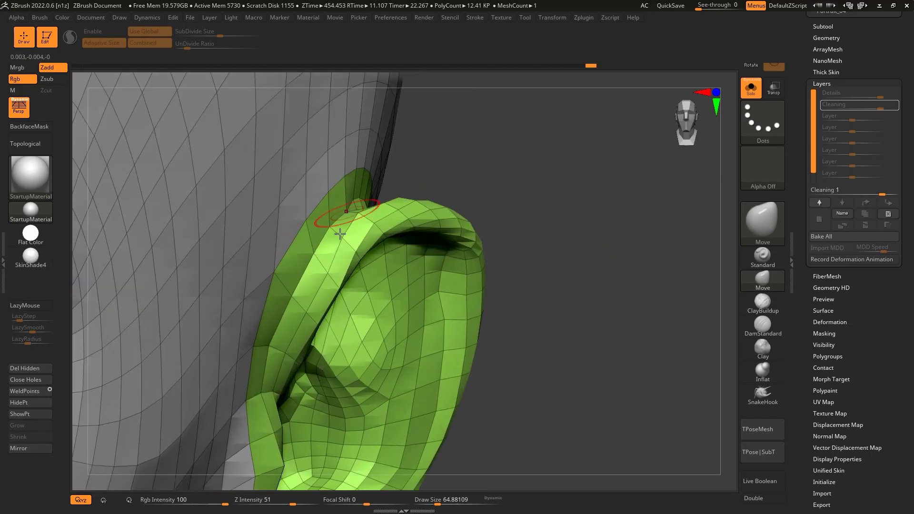
pyautogui.moveTo(302, 316); pyautogui.dragTo(284, 301, button='right')
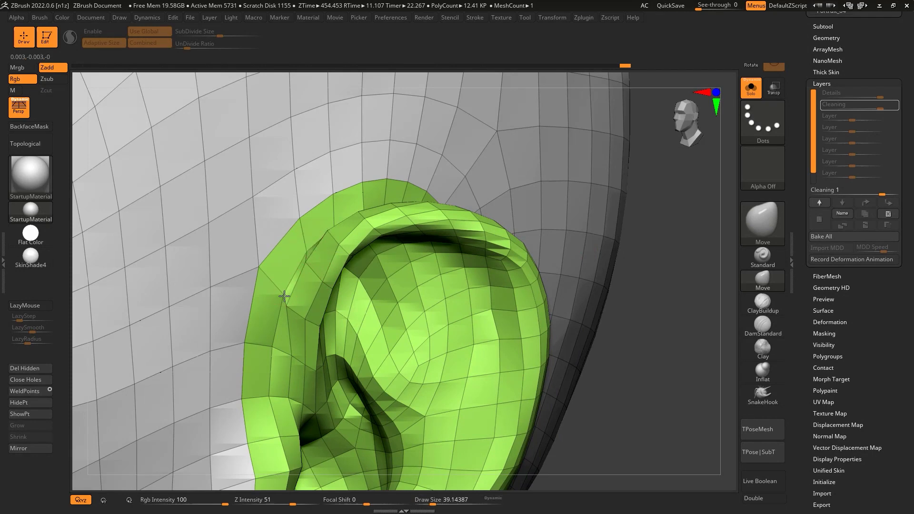
pyautogui.moveTo(635, 304)
pyautogui.mouseDown()
pyautogui.moveTo(622, 333)
pyautogui.moveTo(302, 265)
pyautogui.mouseUp()
pyautogui.moveTo(301, 239); pyautogui.dragTo(332, 239, button='right')
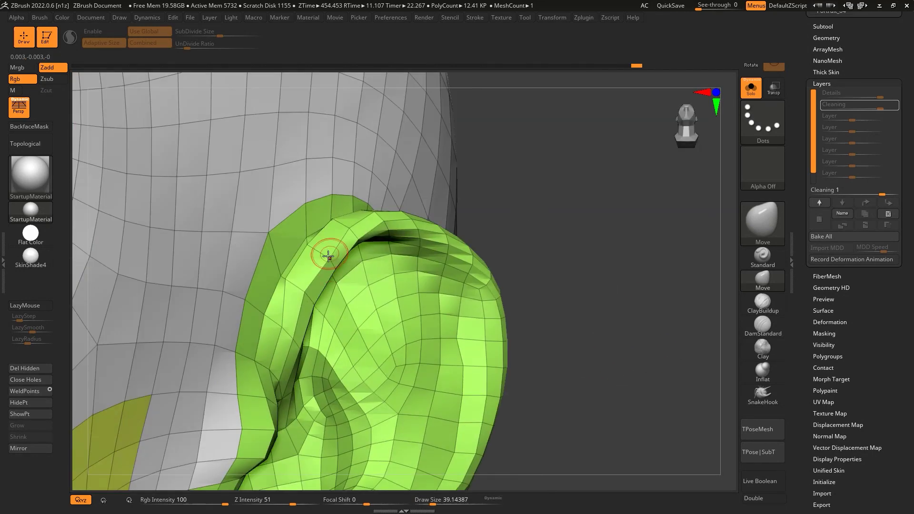
pyautogui.press('s')
pyautogui.moveTo(613, 236); pyautogui.dragTo(257, 332)
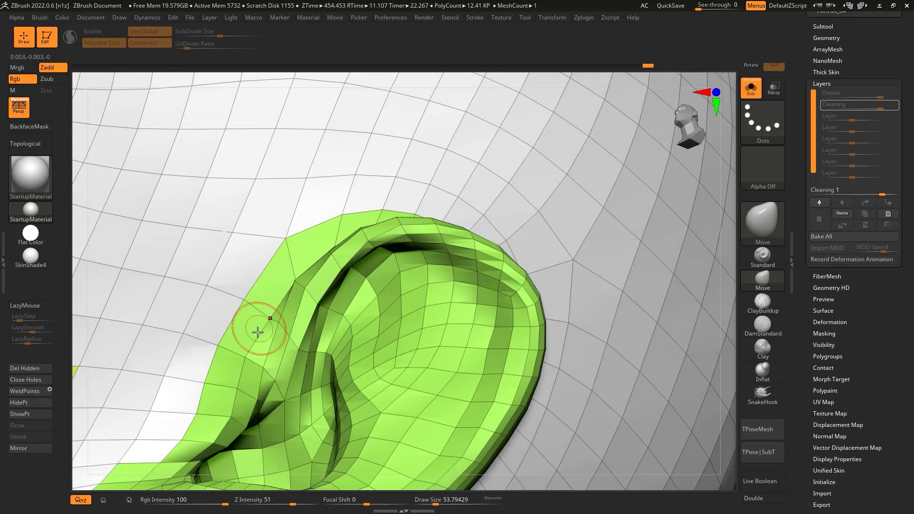
pyautogui.moveTo(723, 290)
pyautogui.keyDown('ctrl'); pyautogui.mouseDown(button='right')
pyautogui.moveTo(550, 264)
pyautogui.moveTo(472, 316)
pyautogui.mouseUp(button='right'); pyautogui.keyUp('ctrl')
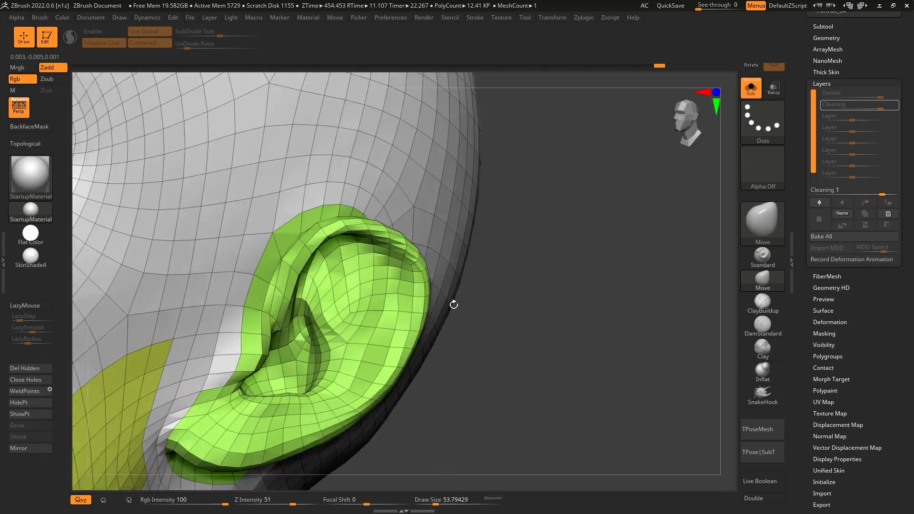
pyautogui.moveTo(366, 333)
pyautogui.mouseDown(button='right')
pyautogui.moveTo(552, 302)
pyautogui.moveTo(555, 264)
pyautogui.moveTo(448, 280)
pyautogui.mouseUp(button='right')
# Step: Switch to Standard with LazyMouse and raise Z Intensity to 26 beside the ear
pyautogui.press('b')
pyautogui.press('s')
pyautogui.press('t')
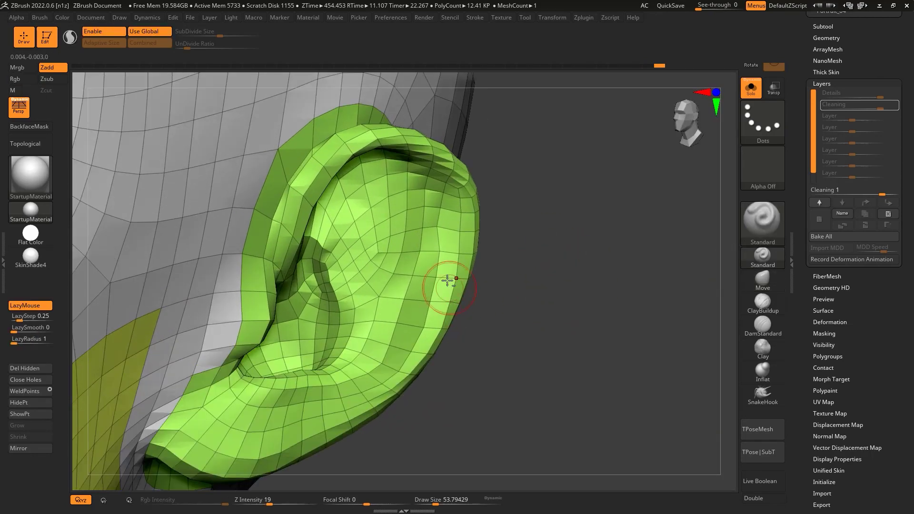
pyautogui.press('space')
pyautogui.moveTo(428, 324); pyautogui.dragTo(440, 324)
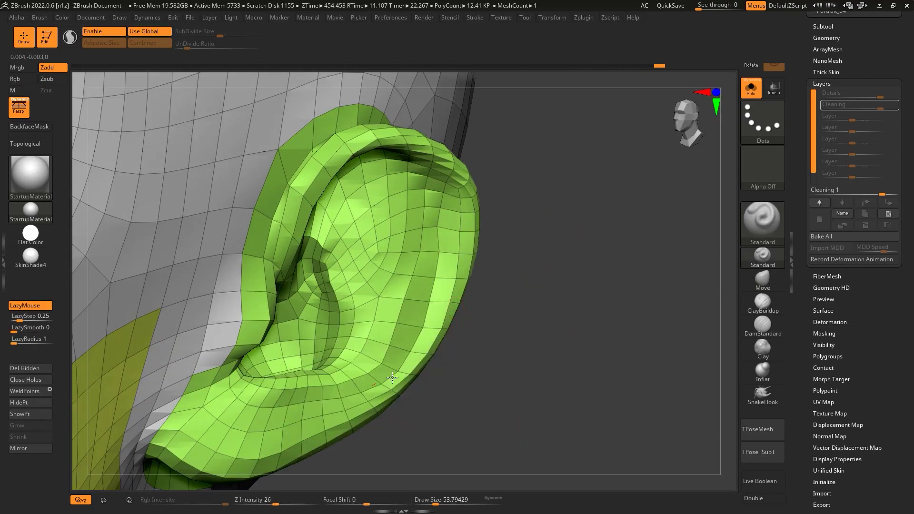
pyautogui.moveTo(392, 377)
pyautogui.keyDown('ctrl'); pyautogui.mouseDown(button='right')
pyautogui.moveTo(564, 304)
pyautogui.moveTo(603, 316)
pyautogui.moveTo(435, 270)
pyautogui.mouseUp(button='right'); pyautogui.keyUp('ctrl')
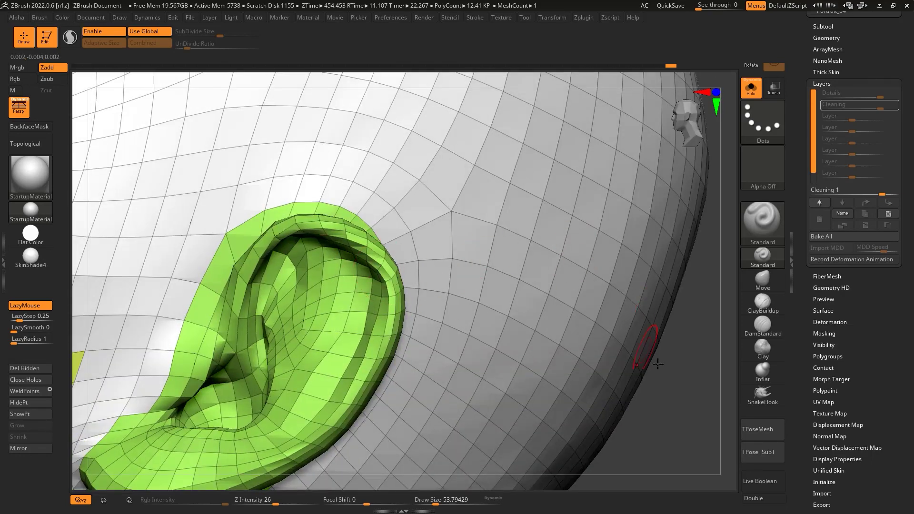
pyautogui.moveTo(658, 364)
pyautogui.mouseDown(button='right')
pyautogui.moveTo(296, 253)
pyautogui.moveTo(579, 216)
pyautogui.moveTo(402, 217)
pyautogui.mouseUp(button='right')
# Step: Hide the wireframe, restore Dynamic Subdiv and pick the Clay brush on the ear
pyautogui.hotkey('shift', 'f')
pyautogui.hotkey('ctrl', 'd')
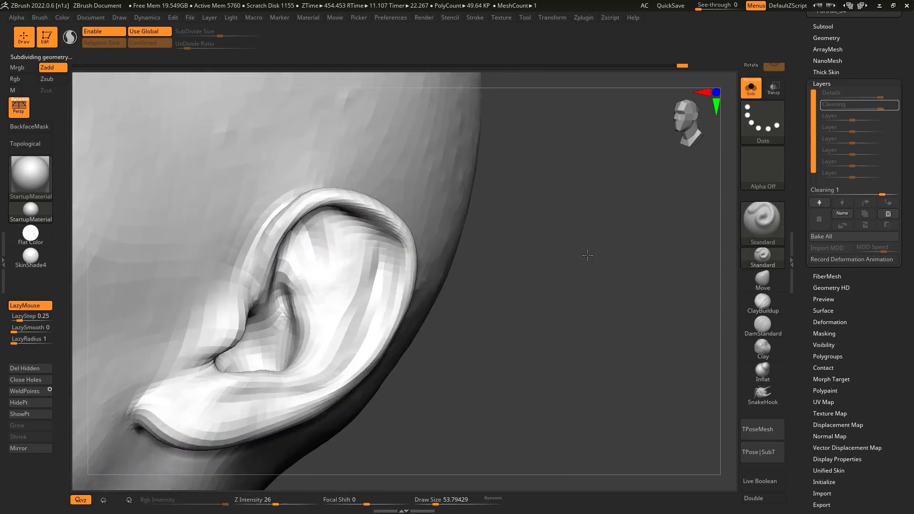
pyautogui.moveTo(587, 256)
pyautogui.keyDown('ctrl'); pyautogui.mouseDown(button='right')
pyautogui.moveTo(631, 253)
pyautogui.moveTo(347, 249)
pyautogui.moveTo(603, 241)
pyautogui.moveTo(714, 305)
pyautogui.mouseUp(button='right'); pyautogui.keyUp('ctrl')
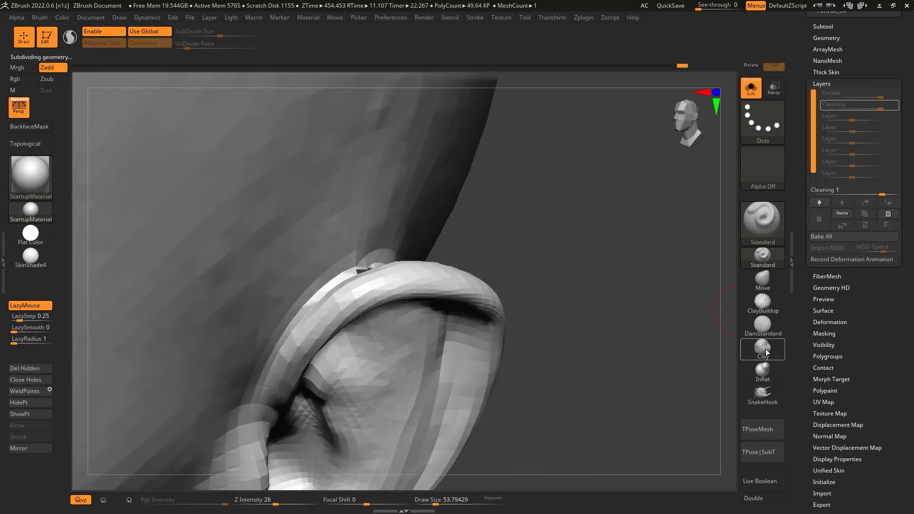
pyautogui.click(763, 347)
pyautogui.moveTo(304, 328)
pyautogui.keyDown('ctrl'); pyautogui.mouseDown(button='right')
pyautogui.moveTo(601, 238)
pyautogui.moveTo(650, 259)
pyautogui.moveTo(646, 367)
pyautogui.moveTo(795, 264)
pyautogui.mouseUp(button='right'); pyautogui.keyUp('ctrl')
# Step: Reshape and smooth the ear's inner concha with the Standard brush
pyautogui.click(763, 257)
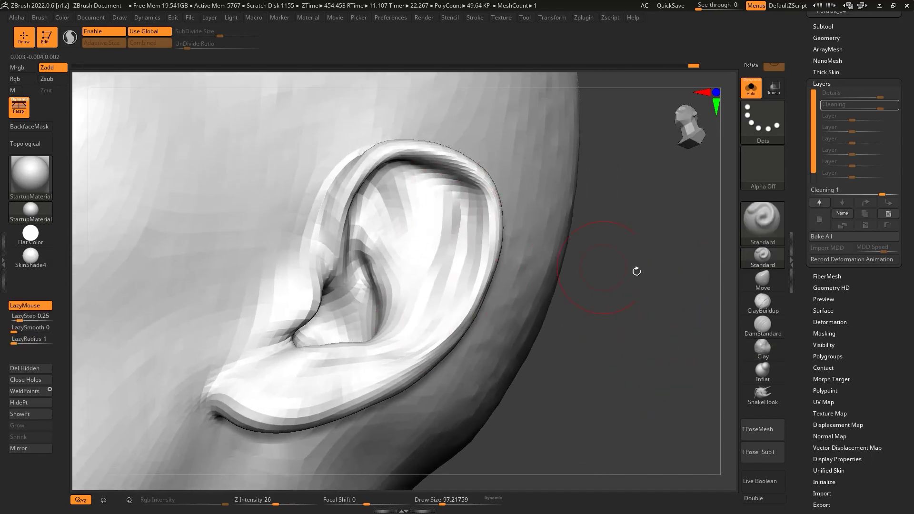
pyautogui.moveTo(636, 269)
pyautogui.mouseDown(button='right')
pyautogui.moveTo(401, 221)
pyautogui.moveTo(484, 267)
pyautogui.mouseUp(button='right')
pyautogui.keyDown('shift'); pyautogui.moveTo(361, 224); pyautogui.dragTo(375, 238); pyautogui.keyUp('shift')
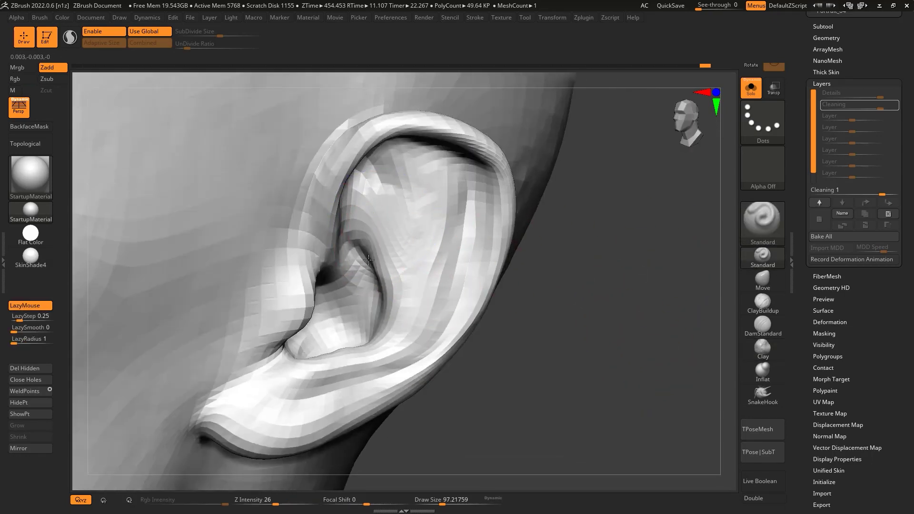
pyautogui.moveTo(373, 329)
pyautogui.mouseDown(button='right')
pyautogui.moveTo(381, 309)
pyautogui.moveTo(467, 244)
pyautogui.mouseUp(button='right')
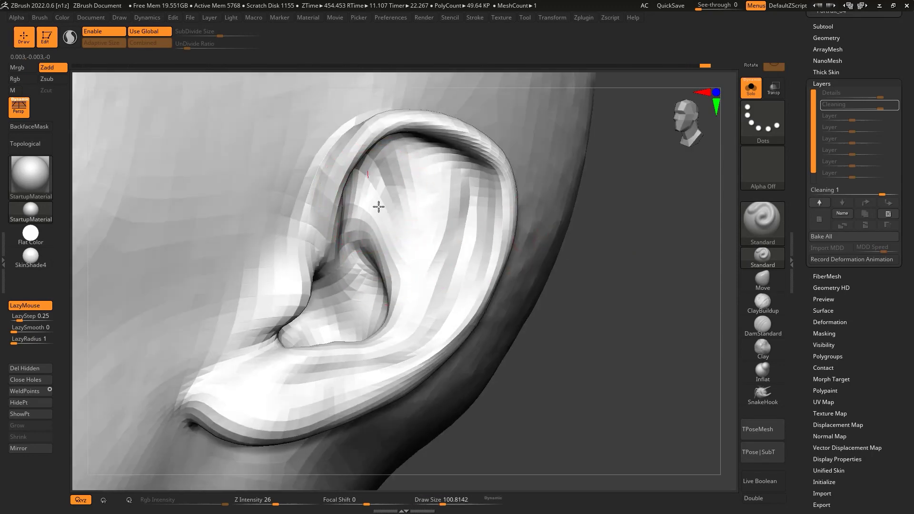
pyautogui.moveTo(378, 204)
pyautogui.mouseDown(button='right')
pyautogui.moveTo(367, 188)
pyautogui.moveTo(347, 192)
pyautogui.mouseUp(button='right')
pyautogui.moveTo(347, 192); pyautogui.dragTo(383, 137)
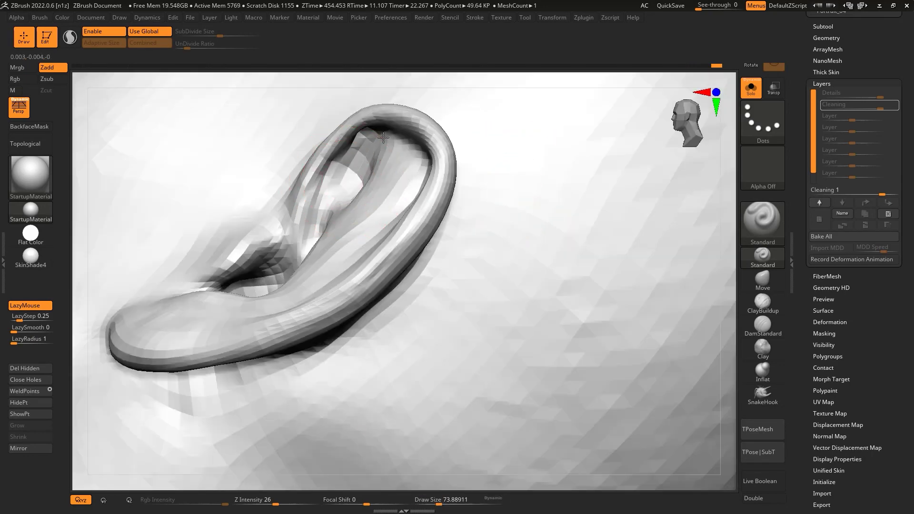
pyautogui.moveTo(546, 262)
pyautogui.mouseDown(button='right')
pyautogui.moveTo(598, 229)
pyautogui.moveTo(476, 237)
pyautogui.moveTo(324, 228)
pyautogui.mouseUp(button='right')
pyautogui.click(755, 281)
# Step: Smooth the concha crease on the low-poly wireframe, then restore the subdivided preview
pyautogui.hotkey('shift', 'd')
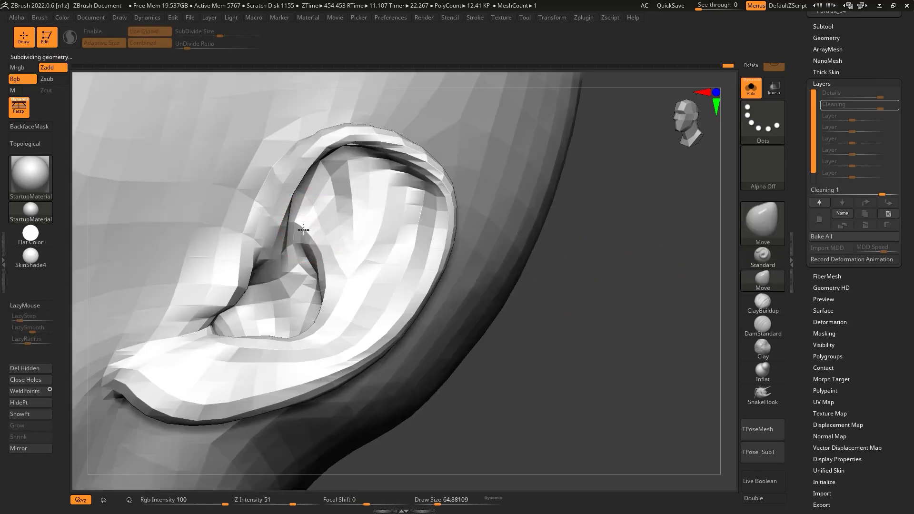
pyautogui.moveTo(289, 239); pyautogui.dragTo(302, 242, button='right')
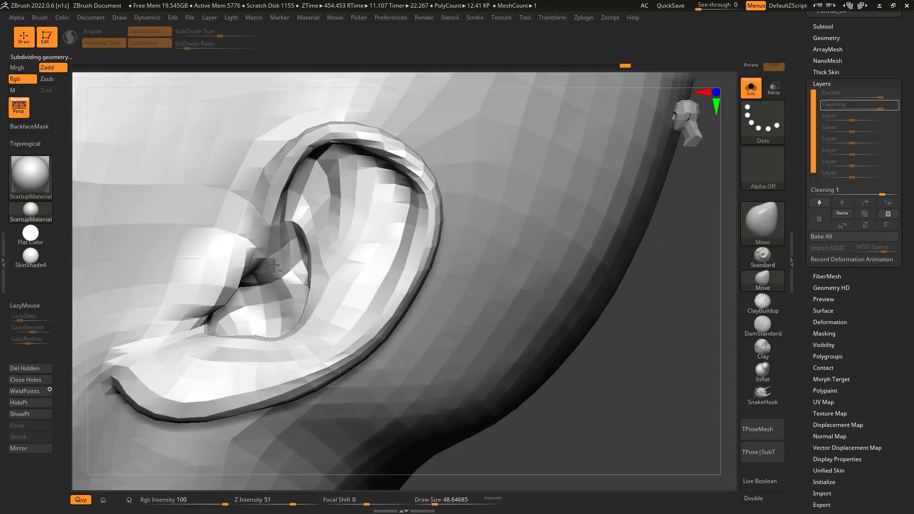
pyautogui.hotkey('shift', 'f')
pyautogui.moveTo(359, 222)
pyautogui.mouseDown(button='right')
pyautogui.moveTo(612, 261)
pyautogui.moveTo(534, 244)
pyautogui.moveTo(527, 194)
pyautogui.moveTo(544, 242)
pyautogui.moveTo(283, 268)
pyautogui.mouseUp(button='right')
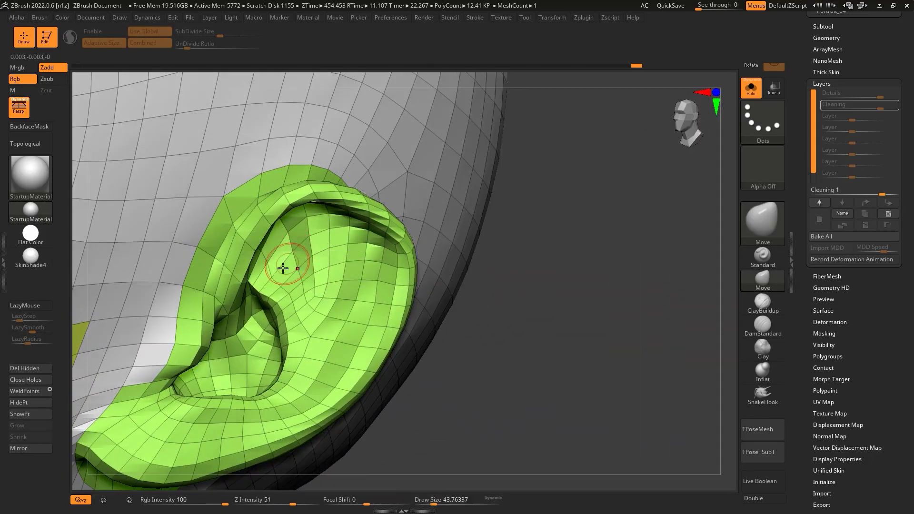
pyautogui.keyDown('shift'); pyautogui.moveTo(311, 245); pyautogui.dragTo(302, 255); pyautogui.keyUp('shift')
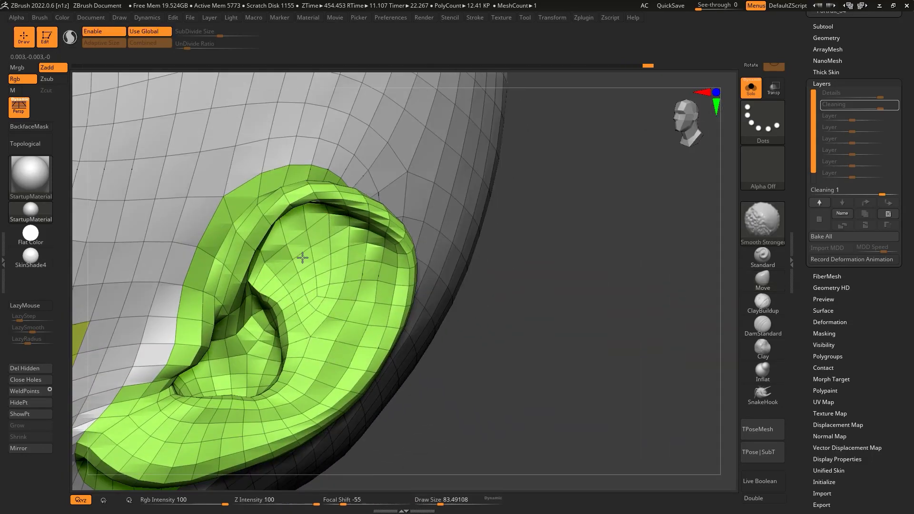
pyautogui.keyDown('shift'); pyautogui.moveTo(292, 292); pyautogui.dragTo(316, 265); pyautogui.keyUp('shift')
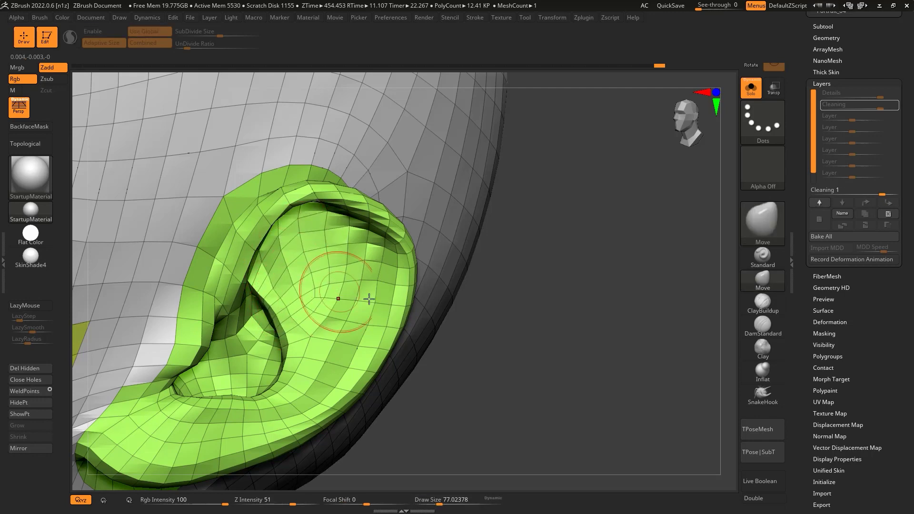
pyautogui.moveTo(293, 286)
pyautogui.keyDown('ctrl'); pyautogui.mouseDown(button='right')
pyautogui.moveTo(490, 259)
pyautogui.moveTo(448, 226)
pyautogui.moveTo(540, 261)
pyautogui.moveTo(554, 226)
pyautogui.mouseUp(button='right'); pyautogui.keyUp('ctrl')
pyautogui.press('d')
pyautogui.hotkey('shift', 'f')
# Step: Sculpt along the ear's helix down to the earlobe with a smaller LazyMouse Standard brush
pyautogui.press('d')
pyautogui.press('b')
pyautogui.press('s')
pyautogui.press('t')
pyautogui.press('l')
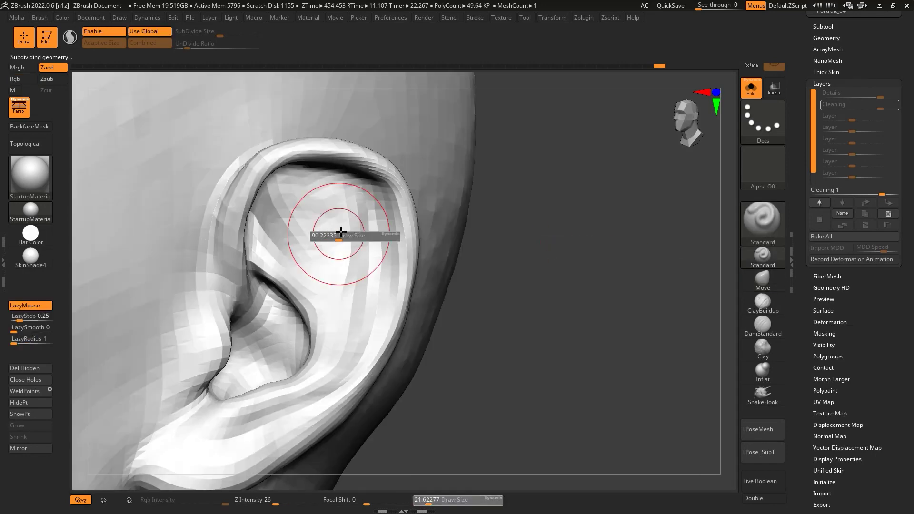
pyautogui.moveTo(260, 281); pyautogui.dragTo(292, 295)
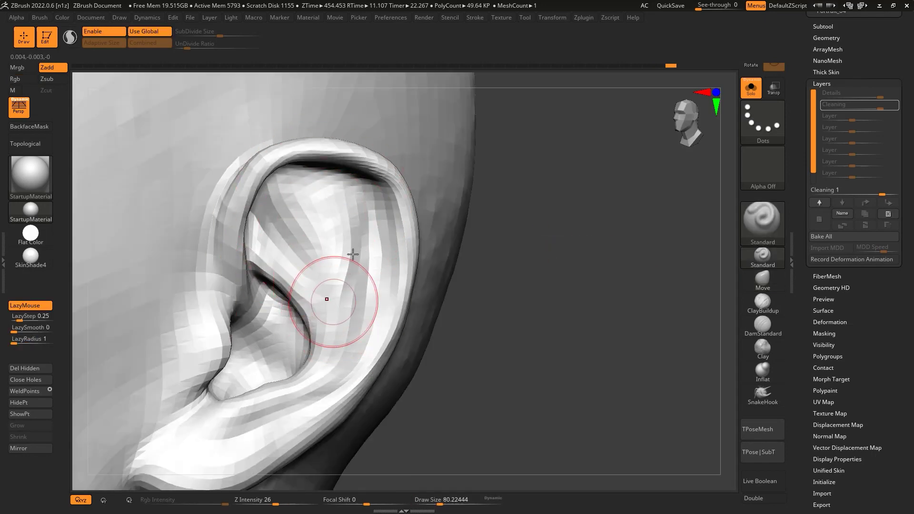
pyautogui.moveTo(352, 254); pyautogui.dragTo(376, 234, button='right')
pyautogui.moveTo(173, 442); pyautogui.dragTo(511, 251, button='right')
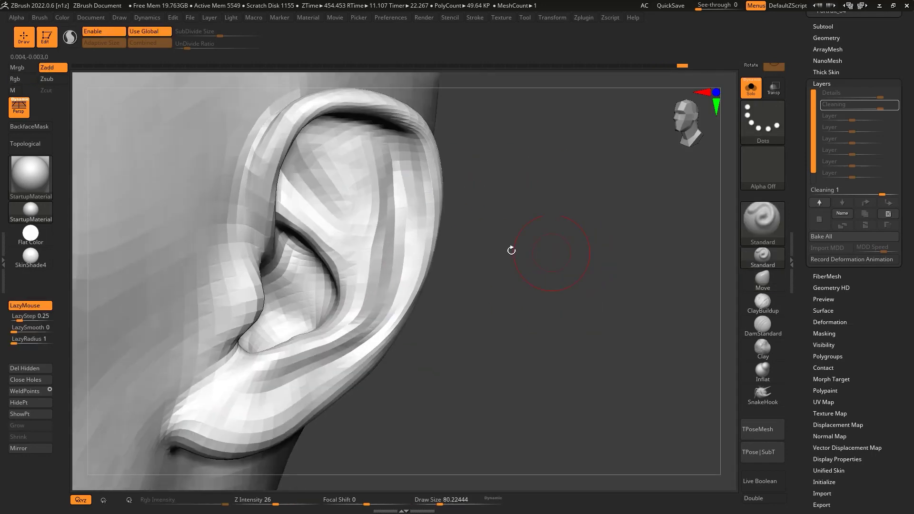
pyautogui.moveTo(408, 280); pyautogui.dragTo(406, 170)
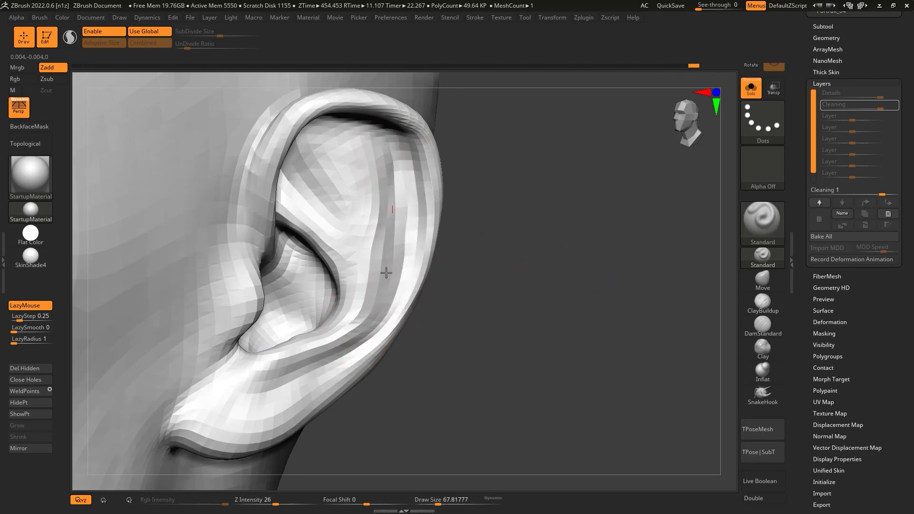
pyautogui.moveTo(384, 271); pyautogui.dragTo(378, 142)
# Step: Subdivide the head with Ctrl+D and smooth the rough surface inside the ear
pyautogui.hotkey('ctrl', 'd')
pyautogui.press('f')
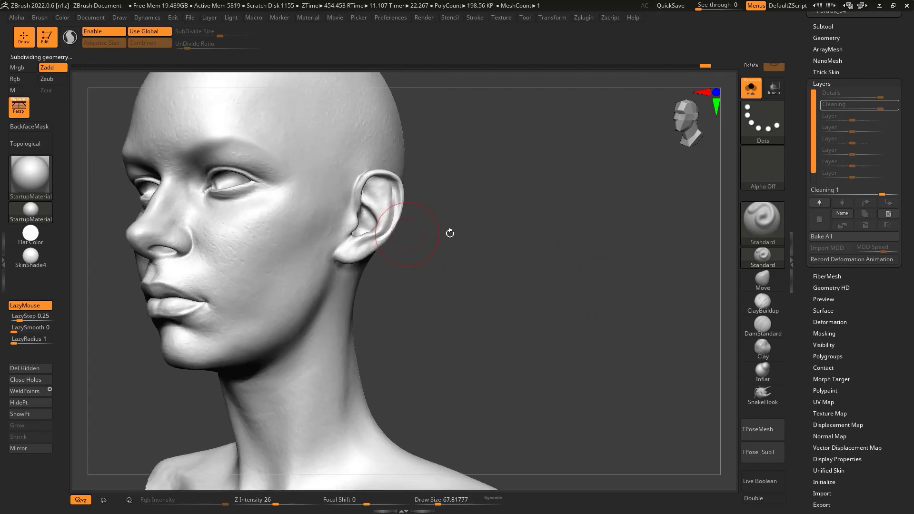
pyautogui.scroll(5, 538, 255)
pyautogui.scroll(3, 320, 244)
pyautogui.moveTo(292, 209); pyautogui.dragTo(291, 245)
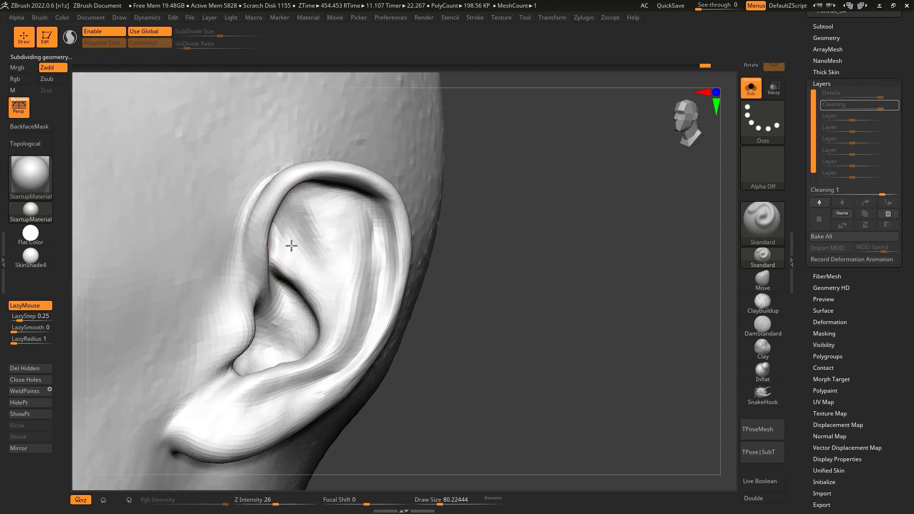
# Step: Frame the head and check it from side, front and three-quarter views
pyautogui.press('f')
pyautogui.moveTo(440, 235)
pyautogui.mouseDown()
pyautogui.moveTo(490, 239)
pyautogui.moveTo(499, 277)
pyautogui.moveTo(513, 236)
pyautogui.moveTo(551, 221)
pyautogui.moveTo(577, 235)
pyautogui.moveTo(469, 245)
pyautogui.mouseUp()
pyautogui.moveTo(198, 352)
pyautogui.keyDown('shift'); pyautogui.mouseDown()
pyautogui.moveTo(305, 362)
pyautogui.moveTo(526, 255)
pyautogui.moveTo(497, 268)
pyautogui.mouseUp(); pyautogui.keyUp('shift')
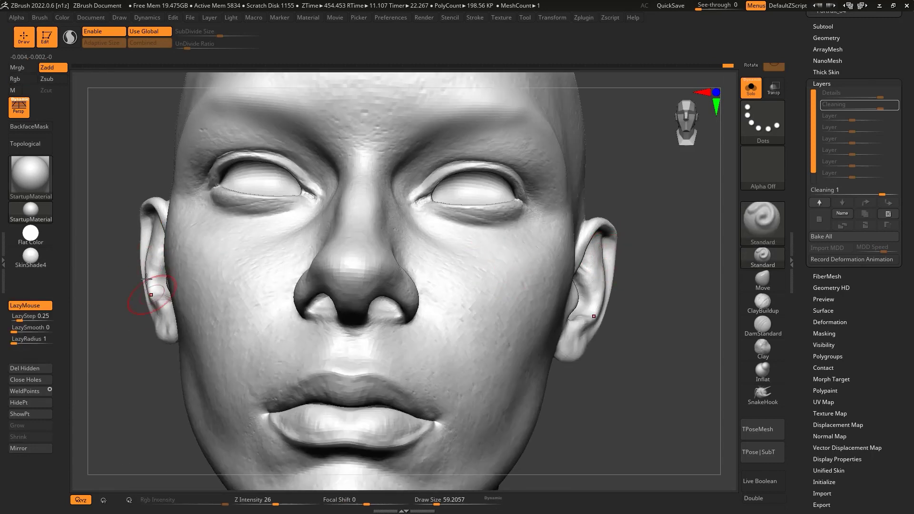
pyautogui.moveTo(148, 278)
pyautogui.mouseDown()
pyautogui.moveTo(302, 290)
pyautogui.moveTo(435, 228)
pyautogui.moveTo(585, 248)
pyautogui.moveTo(583, 212)
pyautogui.mouseUp()
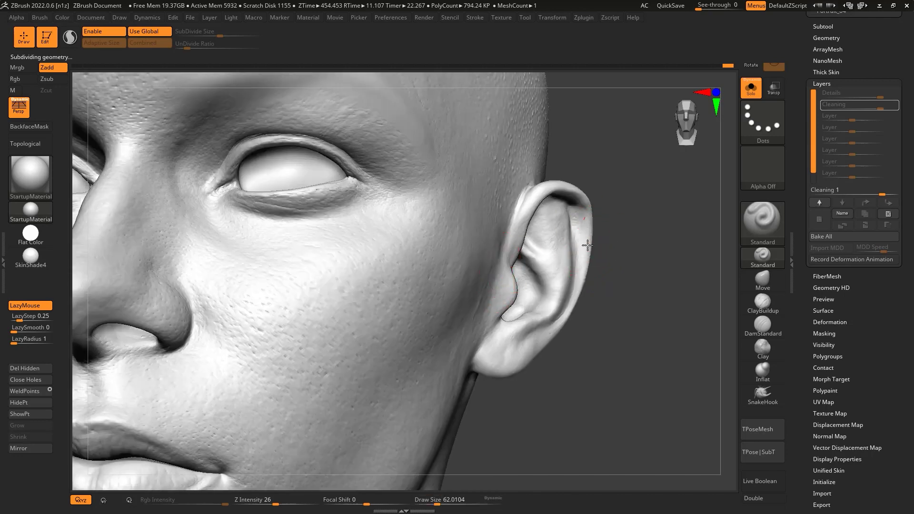
# Step: Smooth the ear's helix and concha bowl with an enlarged brush, working from several angles
pyautogui.moveTo(645, 267); pyautogui.dragTo(450, 253)
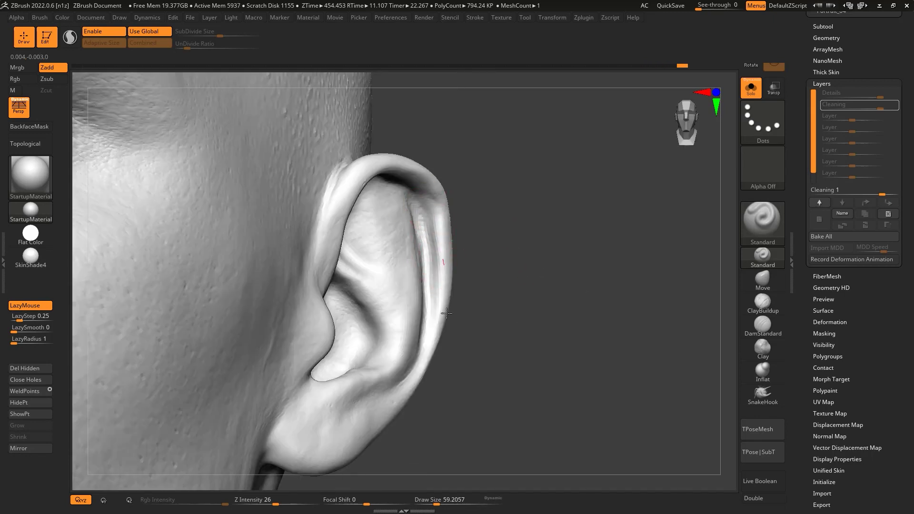
pyautogui.moveTo(446, 313)
pyautogui.keyDown('alt'); pyautogui.mouseDown()
pyautogui.moveTo(435, 284)
pyautogui.moveTo(375, 376)
pyautogui.mouseUp(); pyautogui.keyUp('alt')
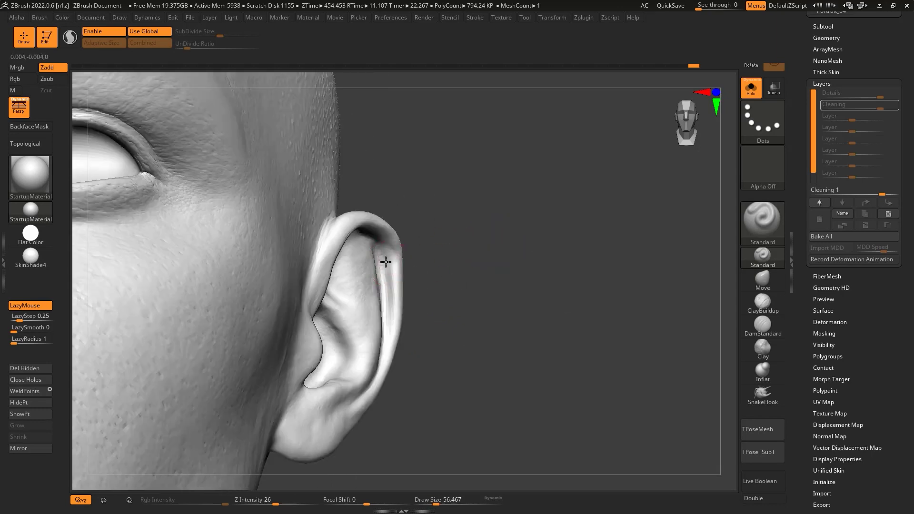
pyautogui.moveTo(385, 261); pyautogui.dragTo(372, 252, button='right')
pyautogui.press('s')
pyautogui.moveTo(336, 230); pyautogui.dragTo(382, 310)
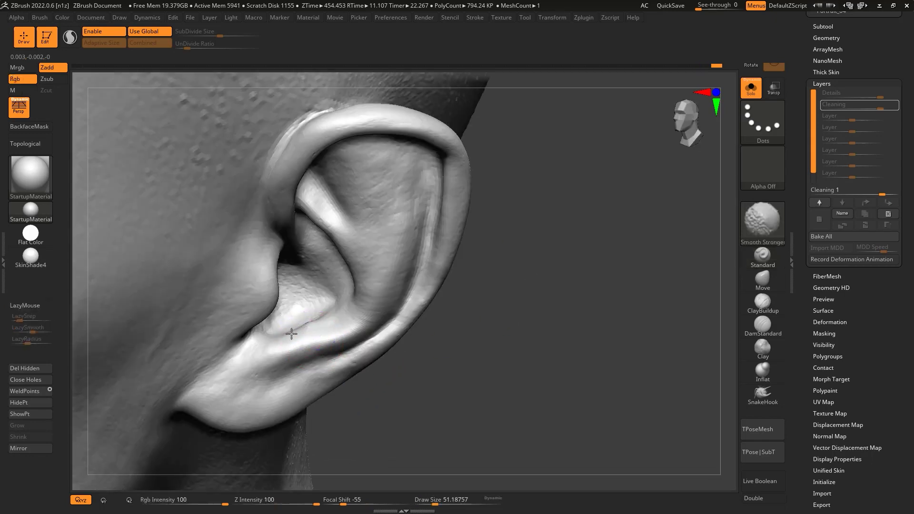
pyautogui.moveTo(280, 337); pyautogui.dragTo(336, 348, button='right')
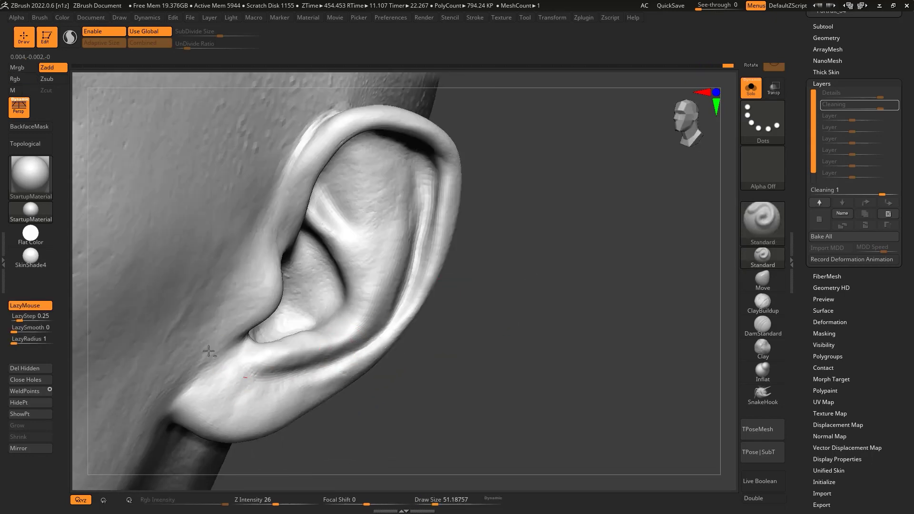
pyautogui.moveTo(515, 283); pyautogui.dragTo(224, 329)
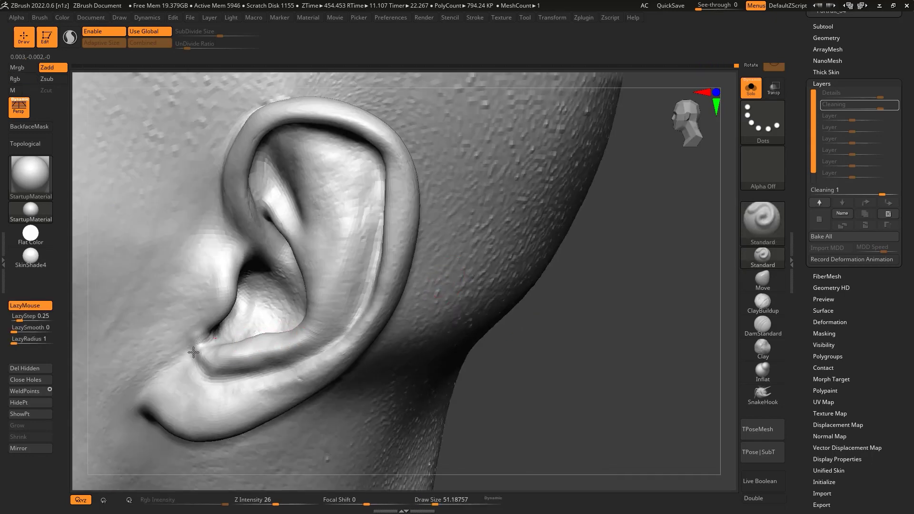
pyautogui.moveTo(466, 330); pyautogui.dragTo(210, 344)
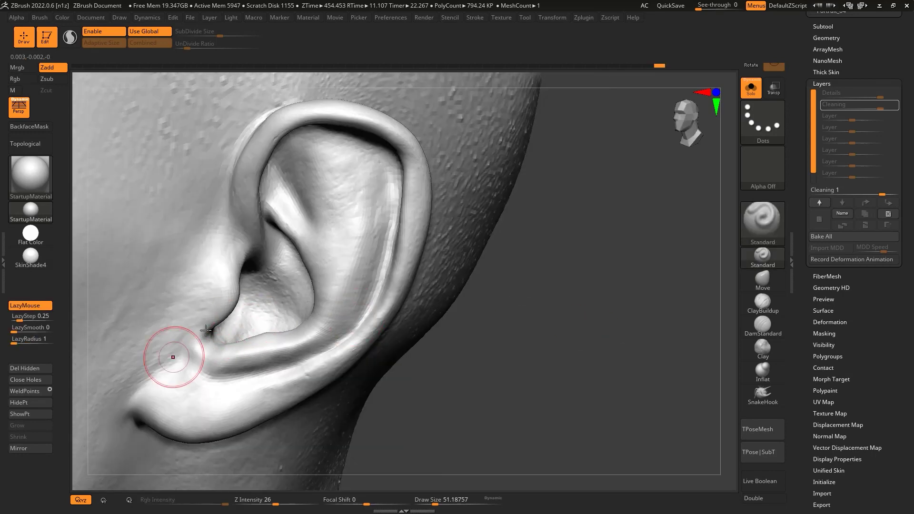
pyautogui.moveTo(206, 329); pyautogui.dragTo(616, 251, button='right')
# Step: Frame the head in a downward side view and pick the Morph brush from the library
pyautogui.press('b')
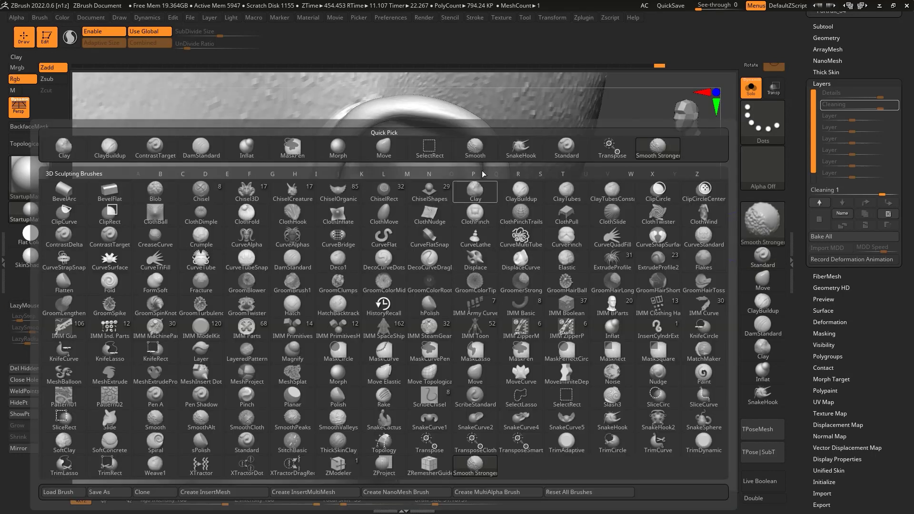
pyautogui.press('s')
pyautogui.press('t')
pyautogui.press('f')
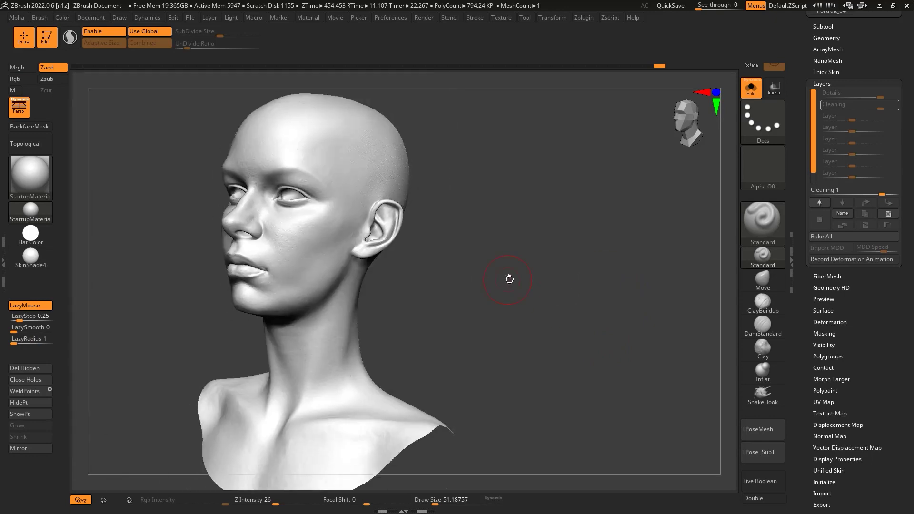
pyautogui.moveTo(510, 279)
pyautogui.mouseDown()
pyautogui.moveTo(595, 281)
pyautogui.moveTo(389, 204)
pyautogui.moveTo(612, 236)
pyautogui.moveTo(422, 247)
pyautogui.mouseUp()
pyautogui.press('s')
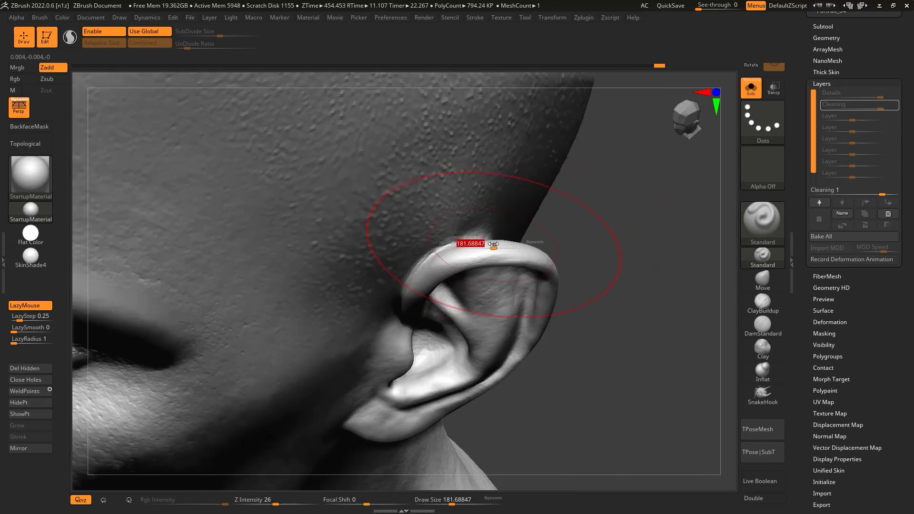
pyautogui.press('b')
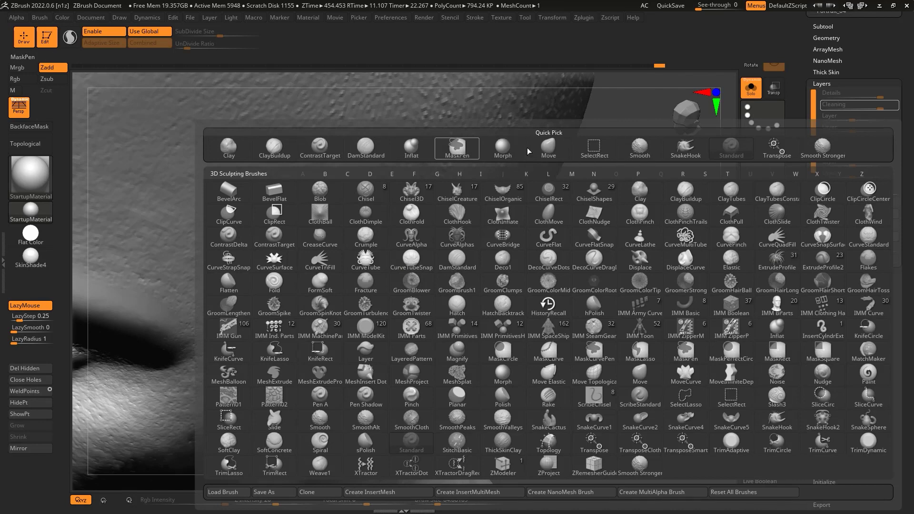
pyautogui.click(502, 148)
# Step: Switch to the Clay brush with lower intensity and larger size, building up the ear's upper rim
pyautogui.moveTo(581, 235); pyautogui.dragTo(626, 295)
pyautogui.press('b')
pyautogui.press('c')
pyautogui.press('l')
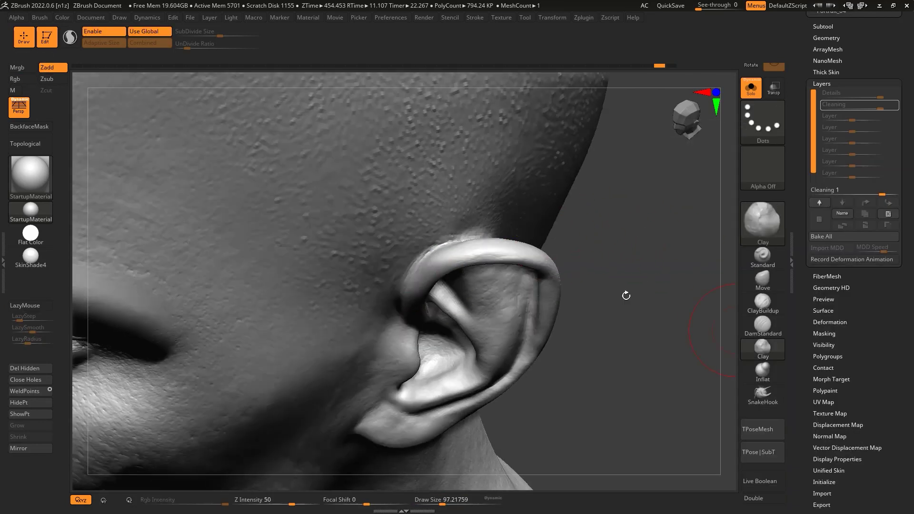
pyautogui.rightClick(438, 248)
pyautogui.moveTo(504, 274)
pyautogui.mouseDown()
pyautogui.moveTo(464, 273)
pyautogui.moveTo(458, 291)
pyautogui.mouseUp()
pyautogui.rightClick(473, 273)
pyautogui.scroll(-3, 625, 236)
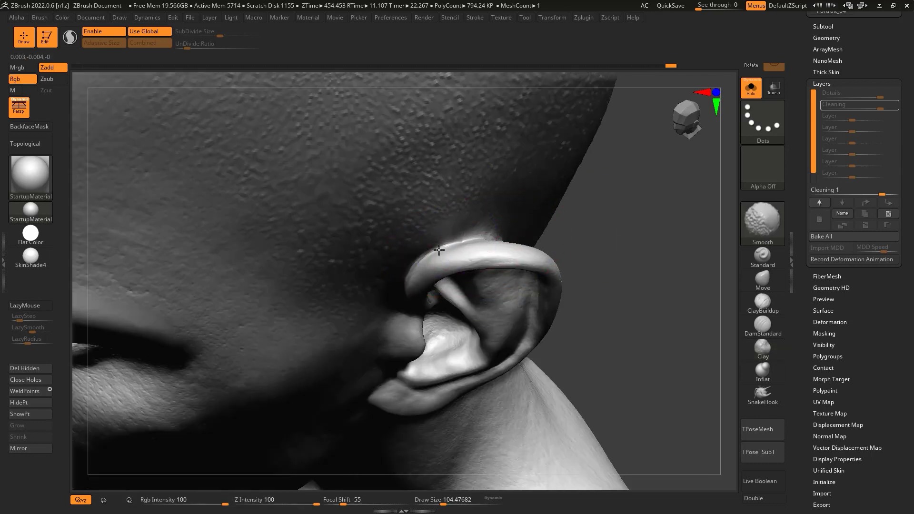
pyautogui.moveTo(625, 237); pyautogui.dragTo(586, 211)
# Step: Refine the ear's folds with an enlarged Standard brush
pyautogui.scroll(-3, 556, 249)
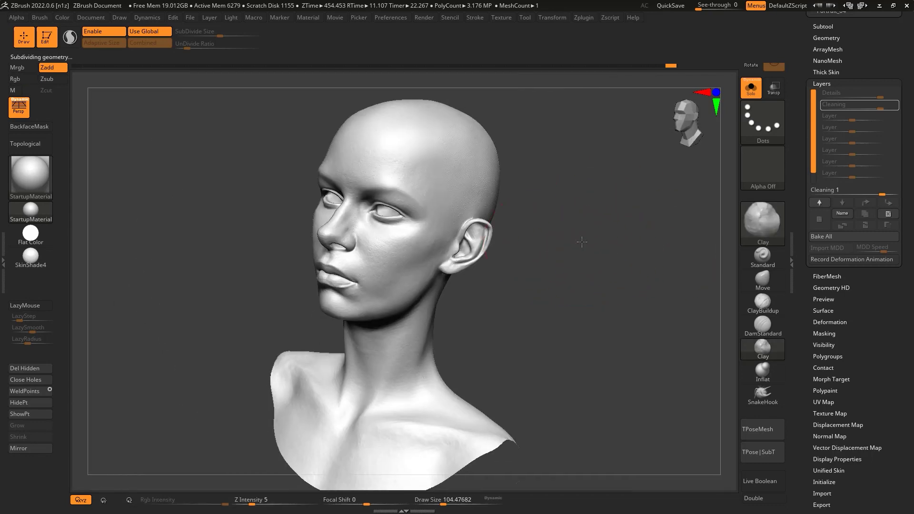
pyautogui.moveTo(556, 249); pyautogui.dragTo(595, 228)
pyautogui.scroll(2, 596, 228)
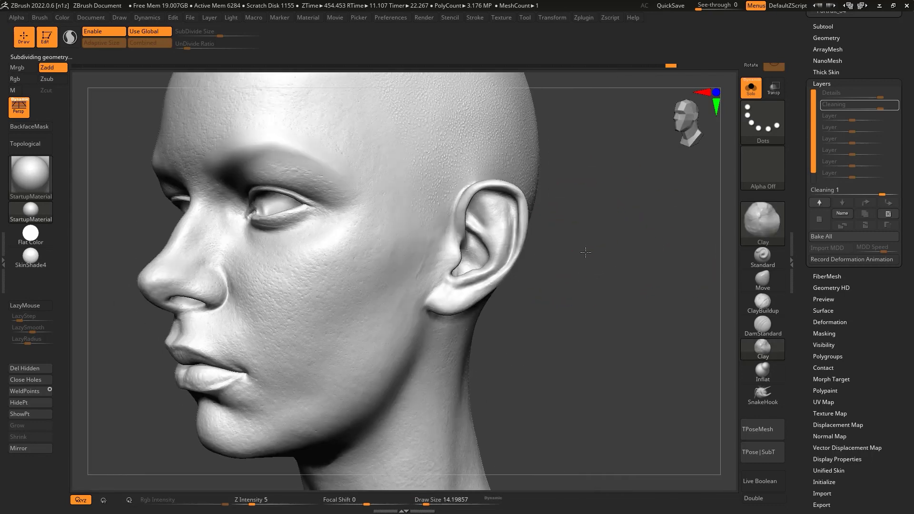
pyautogui.scroll(3, 596, 229)
pyautogui.click(762, 256)
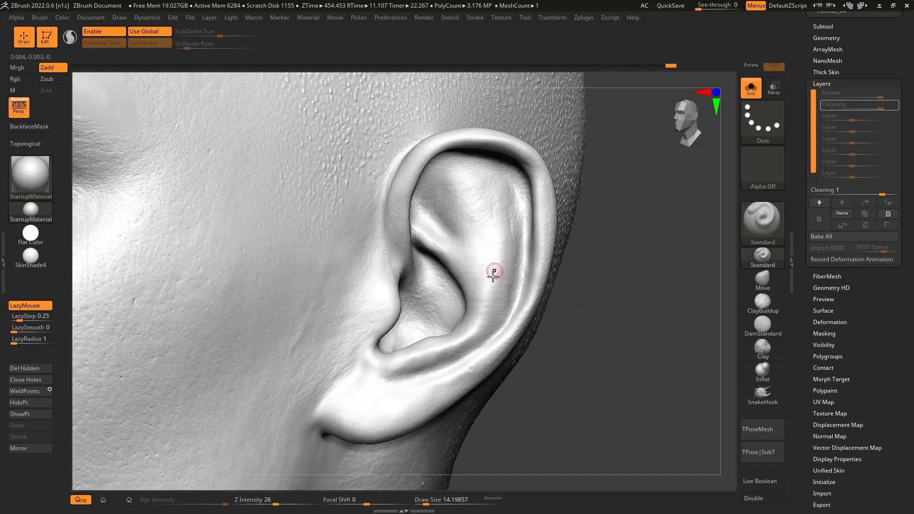
pyautogui.moveTo(507, 278); pyautogui.dragTo(469, 316)
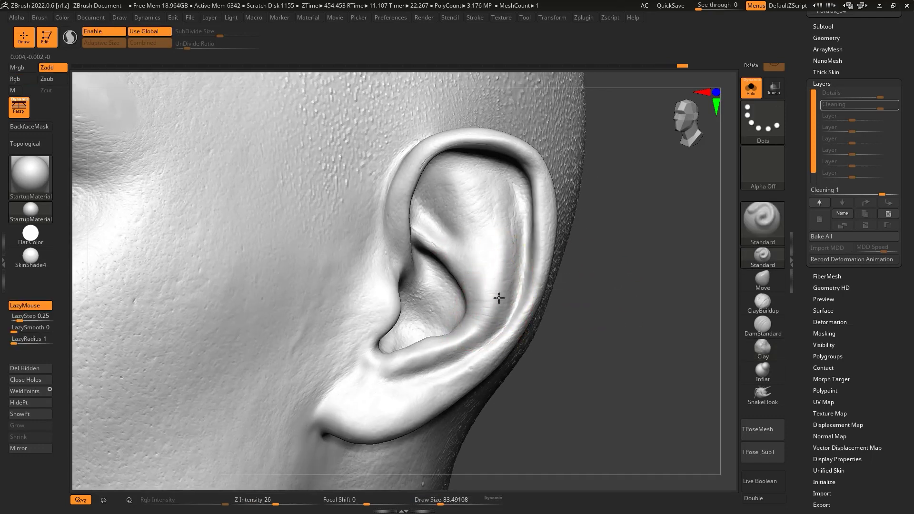
pyautogui.moveTo(499, 298); pyautogui.dragTo(460, 275, button='right')
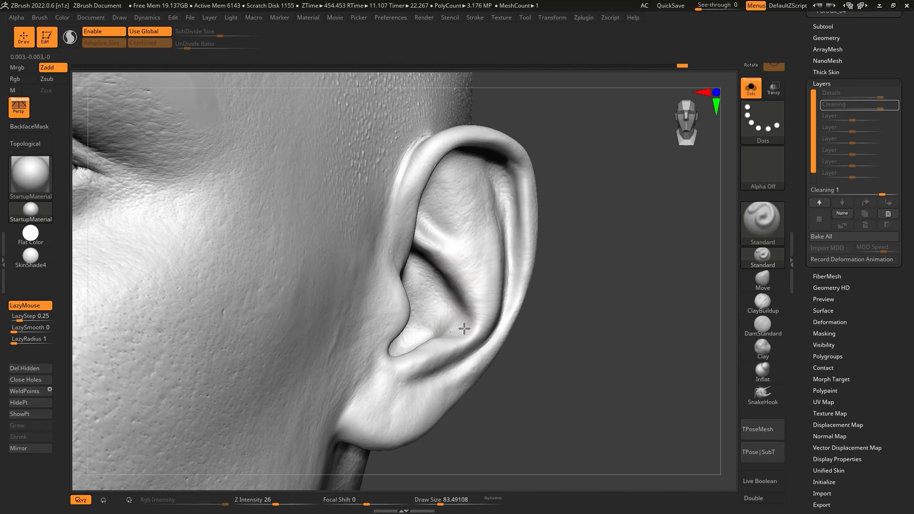
pyautogui.moveTo(464, 329); pyautogui.dragTo(465, 325, button='right')
pyautogui.scroll(2, 461, 338)
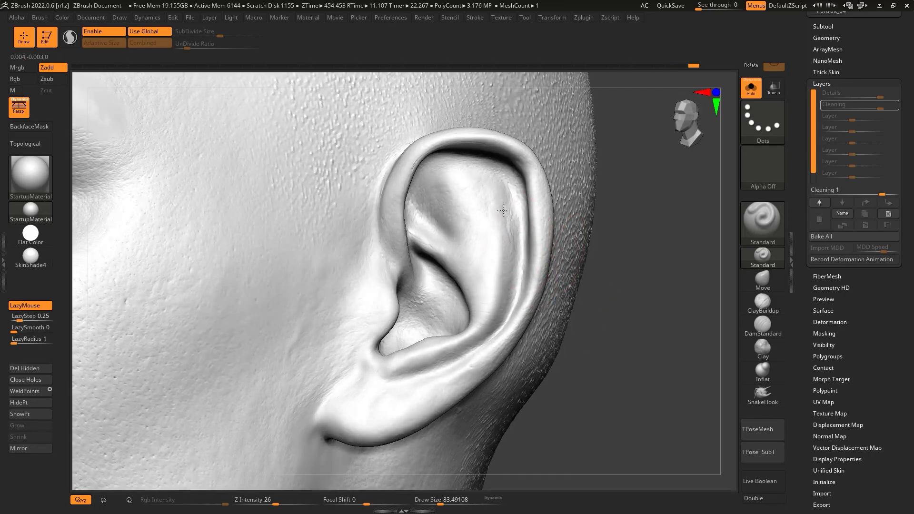
pyautogui.scroll(2, 465, 323)
pyautogui.moveTo(638, 321); pyautogui.dragTo(438, 333, button='right')
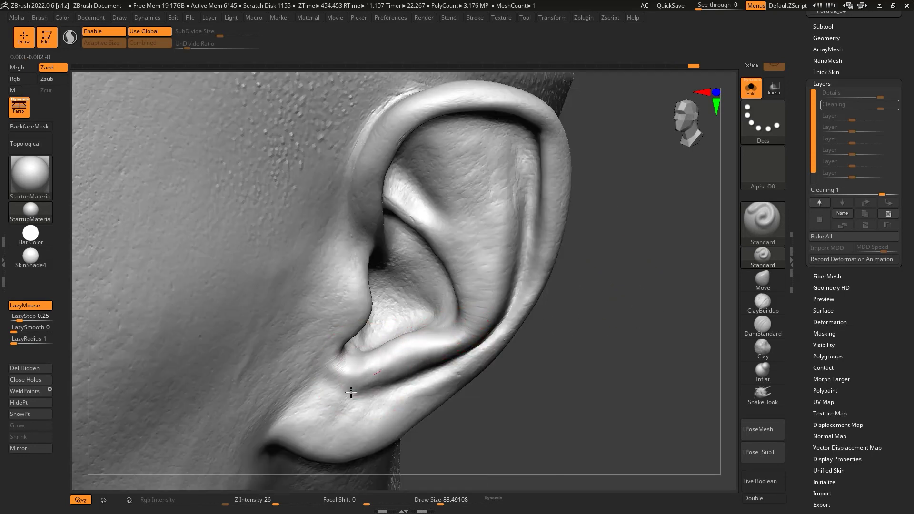
pyautogui.scroll(-5, 553, 297)
pyautogui.scroll(-2, 535, 253)
# Step: Continue refining the ear while swinging the head through the front to the left side
pyautogui.moveTo(534, 253)
pyautogui.mouseDown(button='right')
pyautogui.moveTo(619, 254)
pyautogui.moveTo(598, 240)
pyautogui.moveTo(648, 249)
pyautogui.mouseUp(button='right')
pyautogui.scroll(2, 647, 249)
pyautogui.scroll(2, 645, 248)
pyautogui.scroll(2, 651, 236)
pyautogui.scroll(-2, 651, 236)
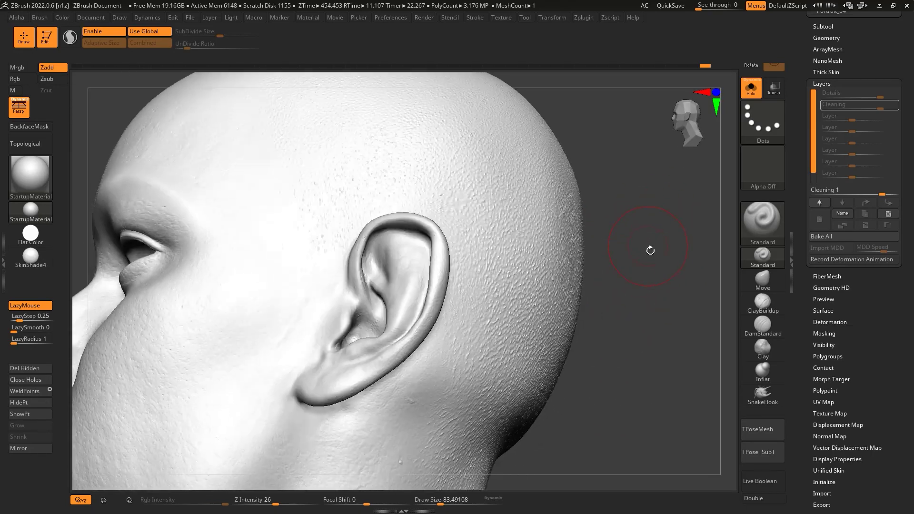
pyautogui.scroll(-2, 648, 249)
pyautogui.moveTo(564, 266)
pyautogui.mouseDown(button='right')
pyautogui.moveTo(581, 255)
pyautogui.moveTo(634, 288)
pyautogui.moveTo(467, 255)
pyautogui.mouseUp(button='right')
pyautogui.scroll(2, 581, 255)
pyautogui.scroll(2, 467, 255)
pyautogui.scroll(2, 639, 271)
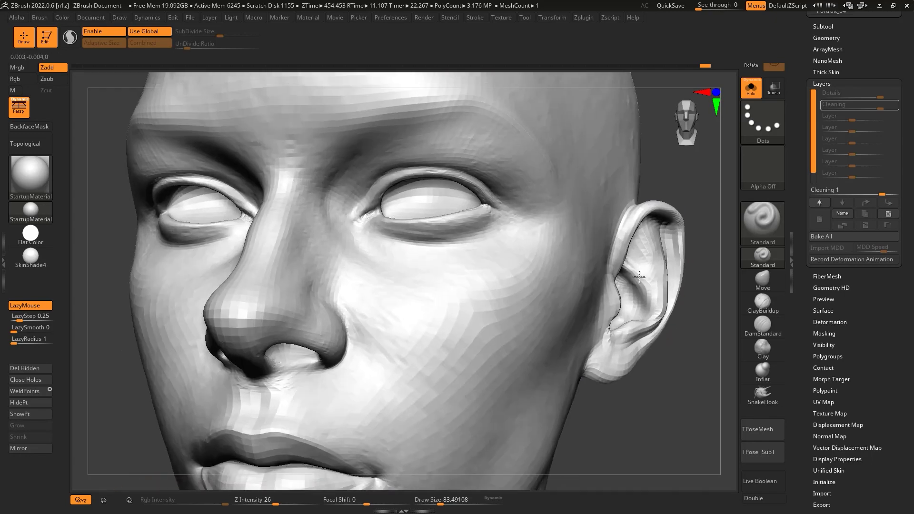
pyautogui.scroll(2, 70, 217)
# Step: With the Morph brush, clean and sharpen the right eye's upper-lid crease
pyautogui.moveTo(69, 217); pyautogui.dragTo(138, 286, button='right')
pyautogui.press('b')
pyautogui.click(399, 261)
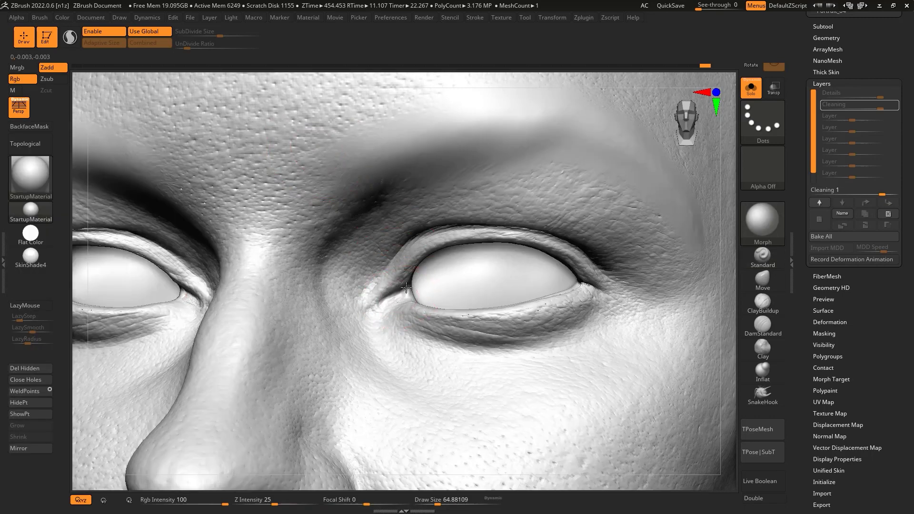
pyautogui.moveTo(417, 263)
pyautogui.mouseDown(button='right')
pyautogui.moveTo(75, 282)
pyautogui.moveTo(728, 212)
pyautogui.mouseUp(button='right')
pyautogui.scroll(2, 705, 222)
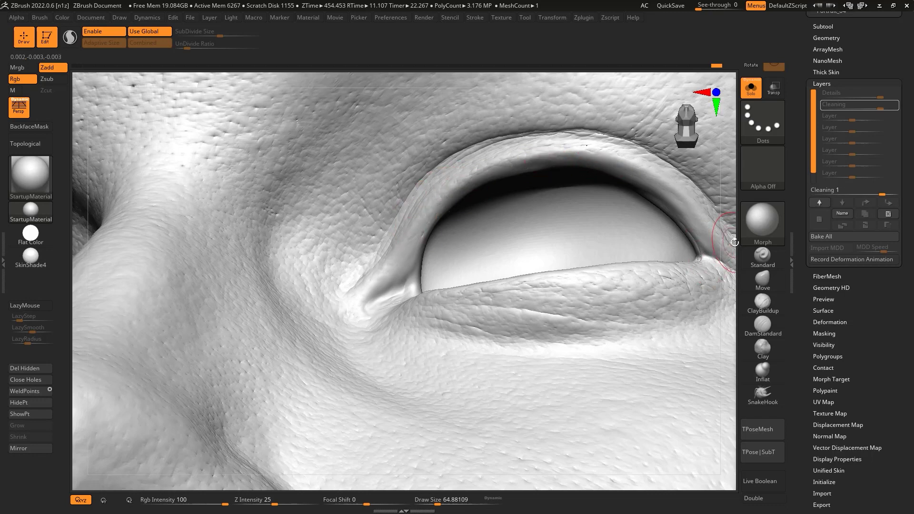
pyautogui.moveTo(735, 242); pyautogui.dragTo(684, 219, button='right')
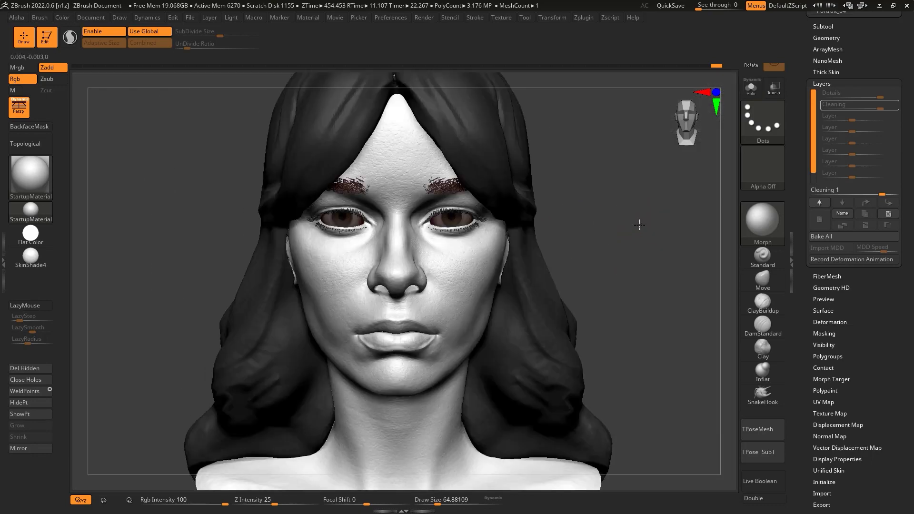
pyautogui.moveTo(606, 227); pyautogui.dragTo(650, 216)
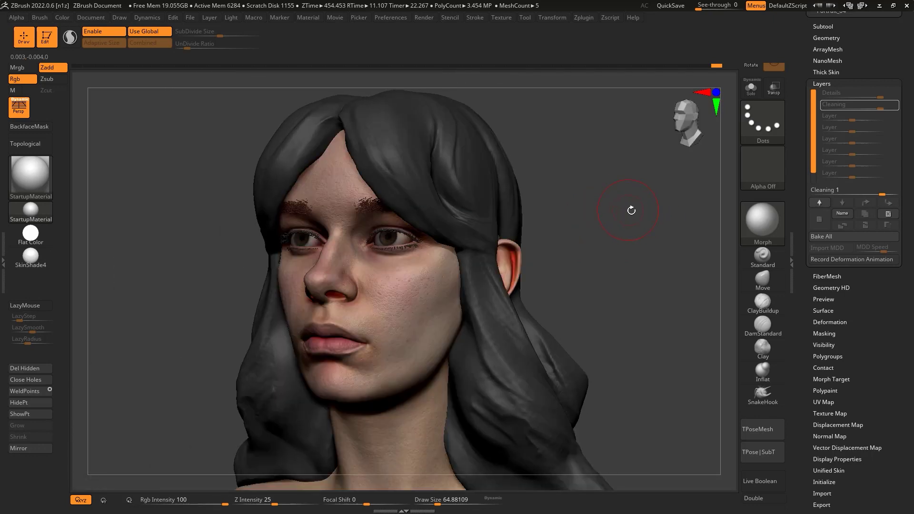
pyautogui.moveTo(635, 218)
pyautogui.mouseDown()
pyautogui.moveTo(610, 238)
pyautogui.moveTo(603, 211)
pyautogui.moveTo(519, 261)
pyautogui.mouseUp()
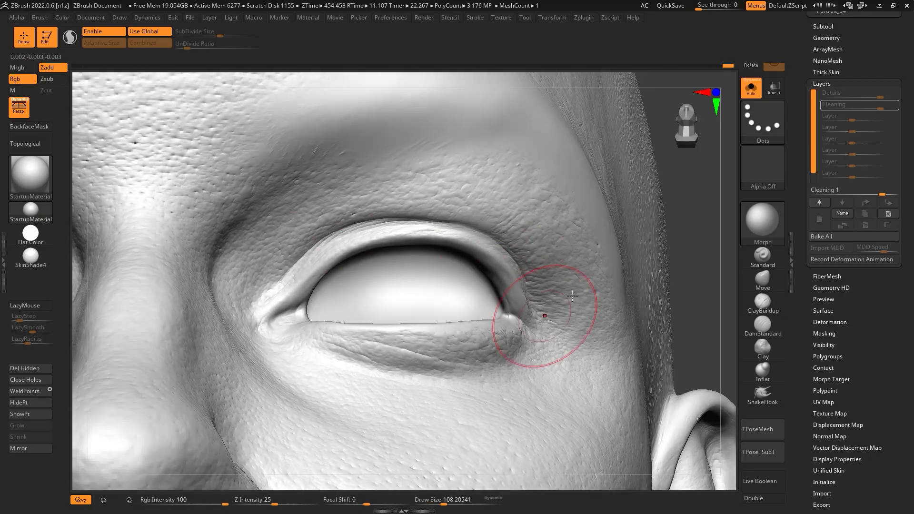
# Step: Drop to a lower subdivision level and smooth the upper eyelid crease over the left eye
pyautogui.press('ctrl')
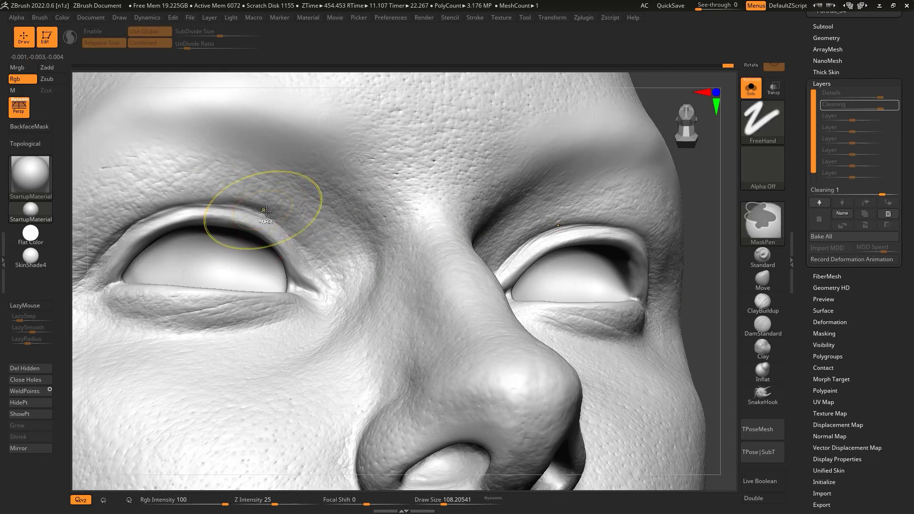
pyautogui.hotkey('shift', 'd')
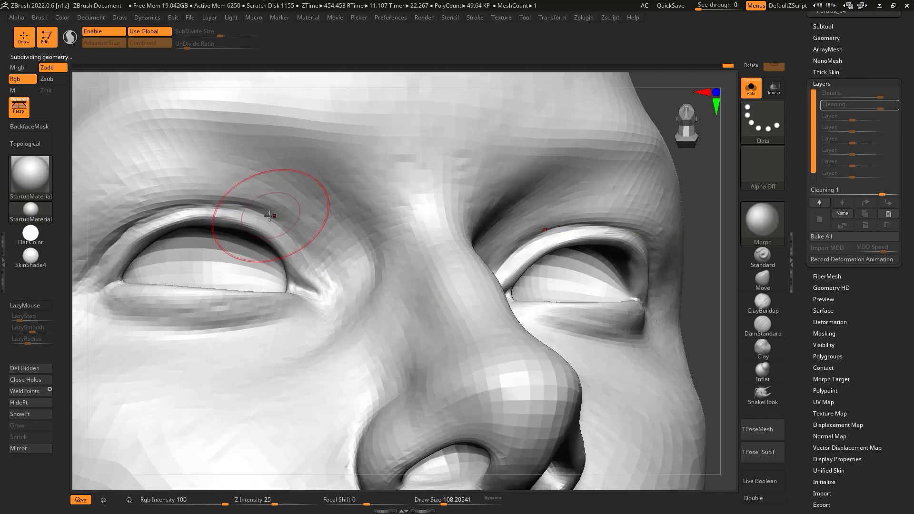
pyautogui.keyDown('shift'); pyautogui.moveTo(280, 224); pyautogui.dragTo(122, 220); pyautogui.keyUp('shift')
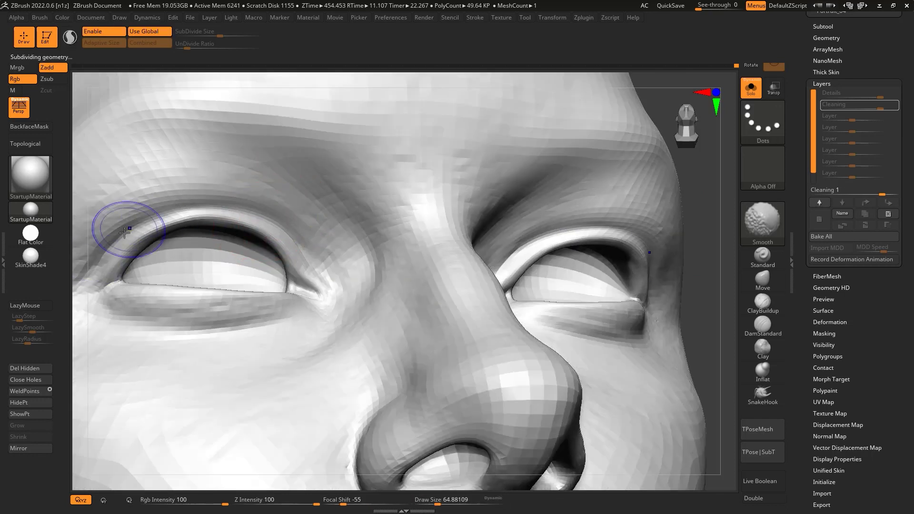
# Step: Load The_GIO_soft brush preset from the Brushes folder, reshape the right lid crease, raise LazyRadius
pyautogui.press('b')
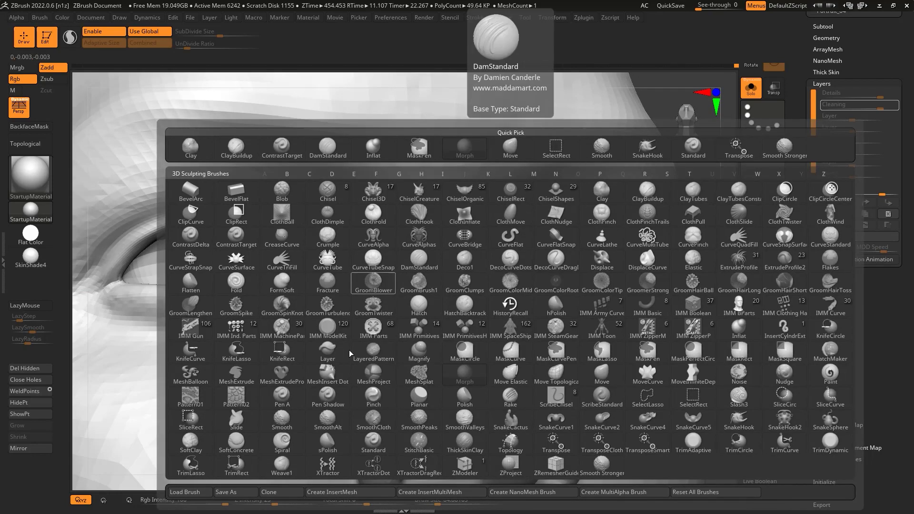
pyautogui.click(189, 491)
pyautogui.click(426, 267)
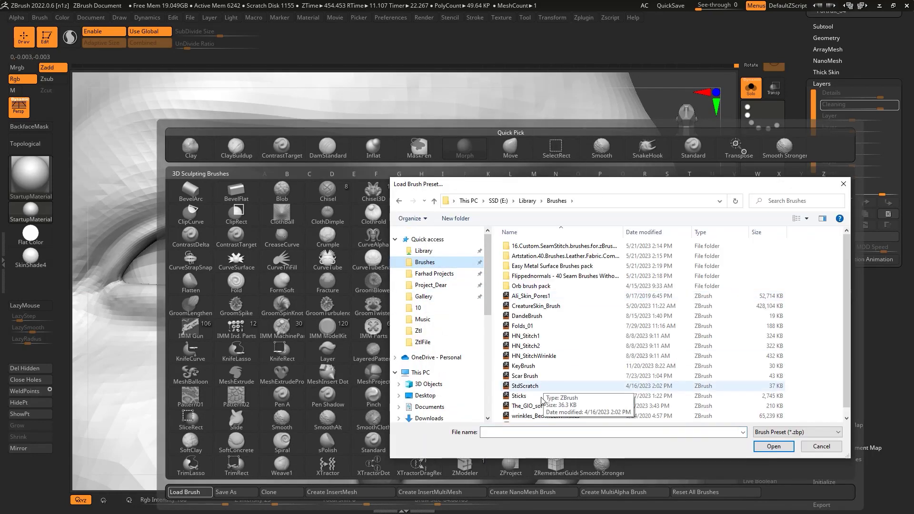
pyautogui.doubleClick(533, 376)
pyautogui.moveTo(571, 231); pyautogui.dragTo(409, 242)
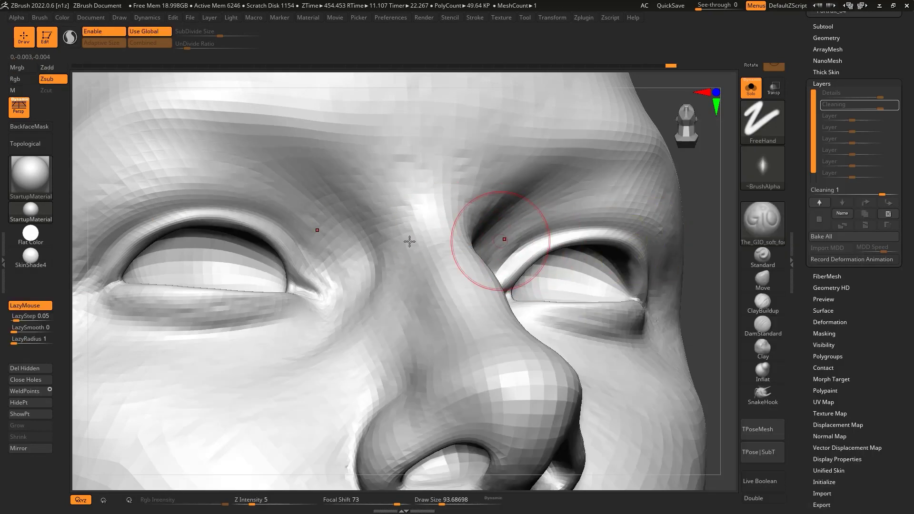
pyautogui.moveTo(19, 340); pyautogui.dragTo(20, 339)
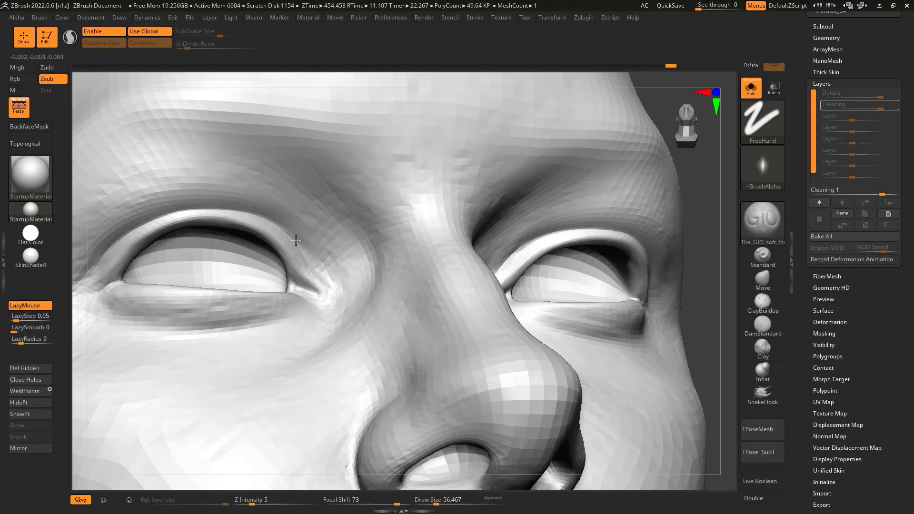
# Step: Carve and deepen the left upper-lid crease along its length, then subdivide up a level
pyautogui.moveTo(158, 219); pyautogui.dragTo(99, 261)
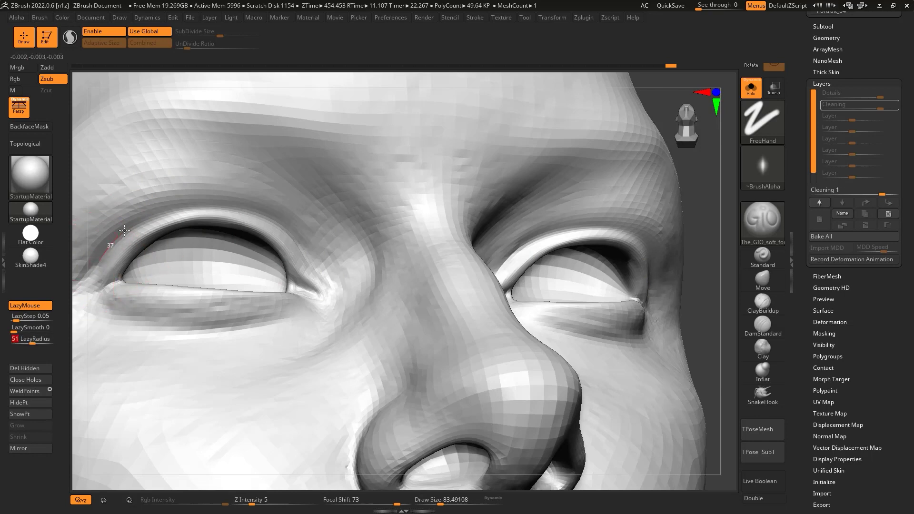
pyautogui.moveTo(212, 208); pyautogui.dragTo(139, 223)
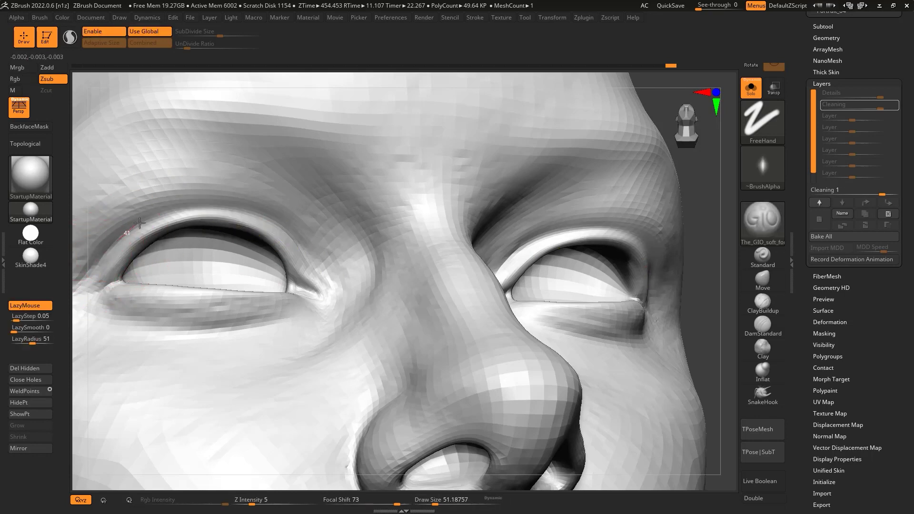
pyautogui.moveTo(203, 209); pyautogui.dragTo(96, 264)
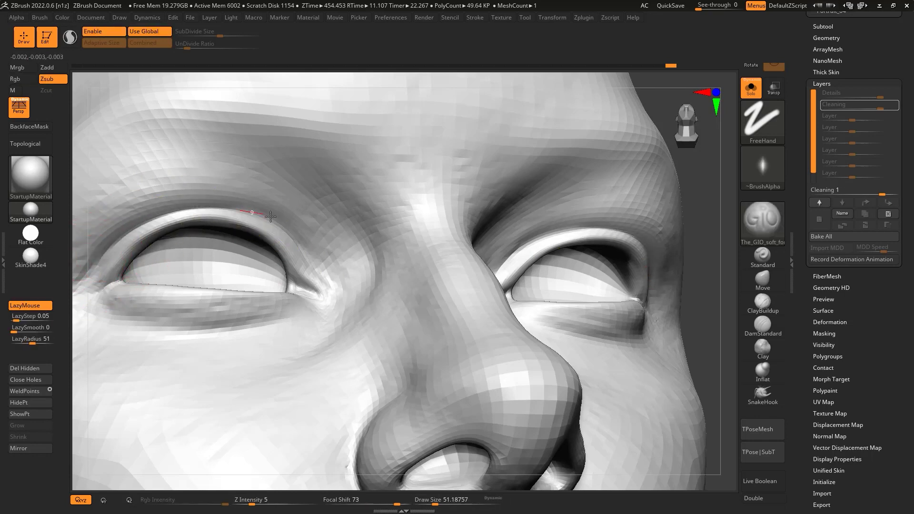
pyautogui.hotkey('ctrl', 'd')
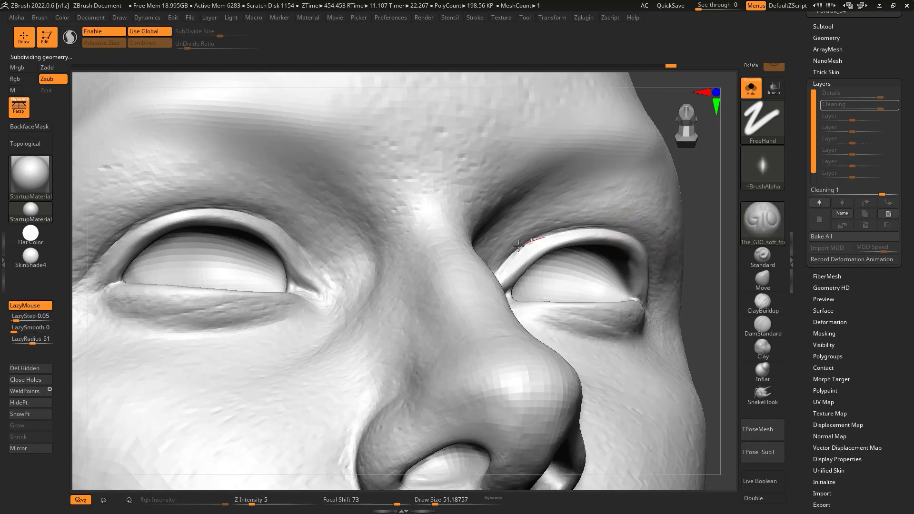
# Step: Swap briefly to the Standard brush, return to The_GIO_soft, and turn the head toward the other eye
pyautogui.press('space')
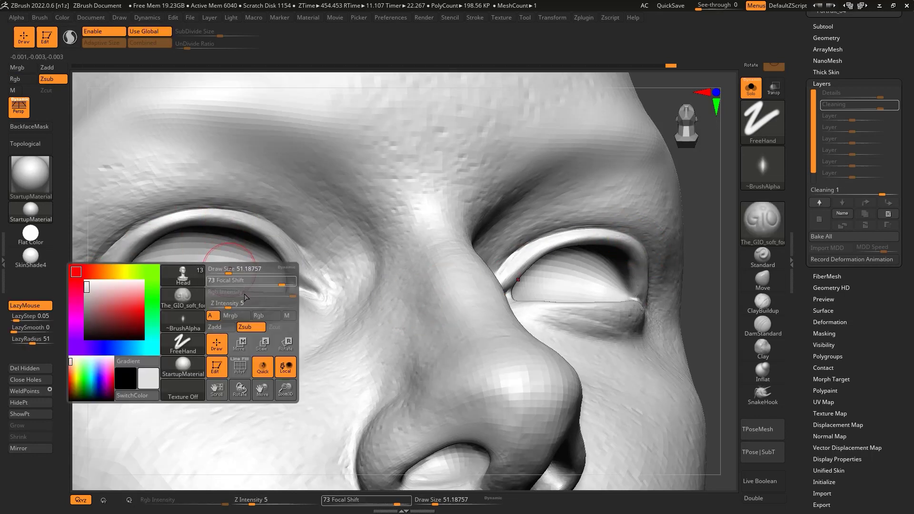
pyautogui.press('b')
pyautogui.press('s')
pyautogui.press('t')
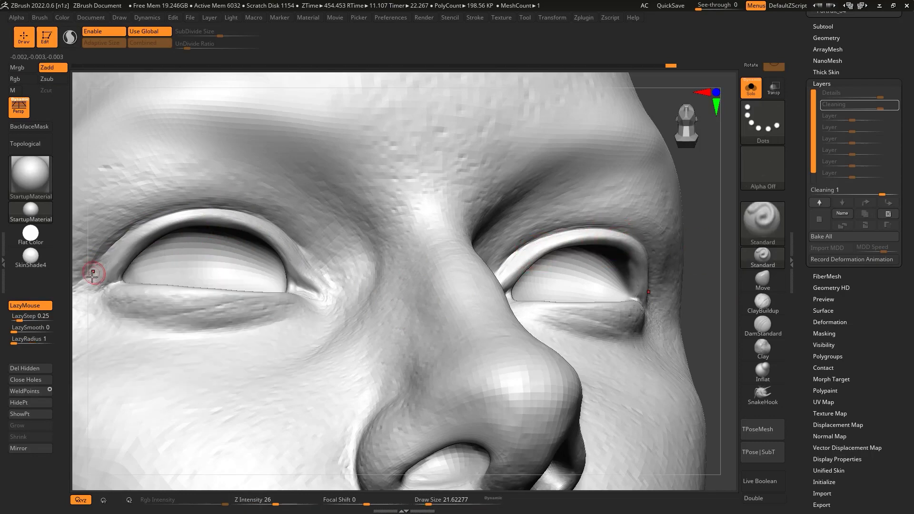
pyautogui.press('b')
pyautogui.click(702, 287)
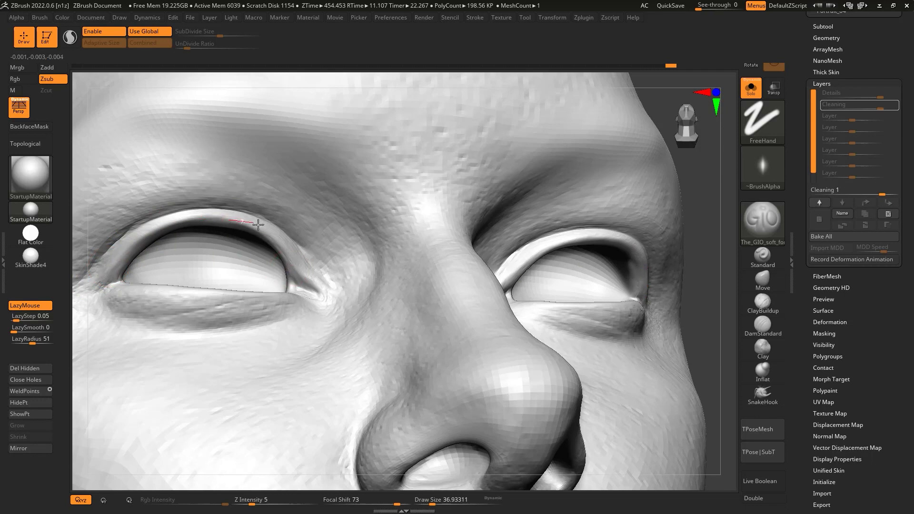
pyautogui.moveTo(673, 257); pyautogui.dragTo(637, 227)
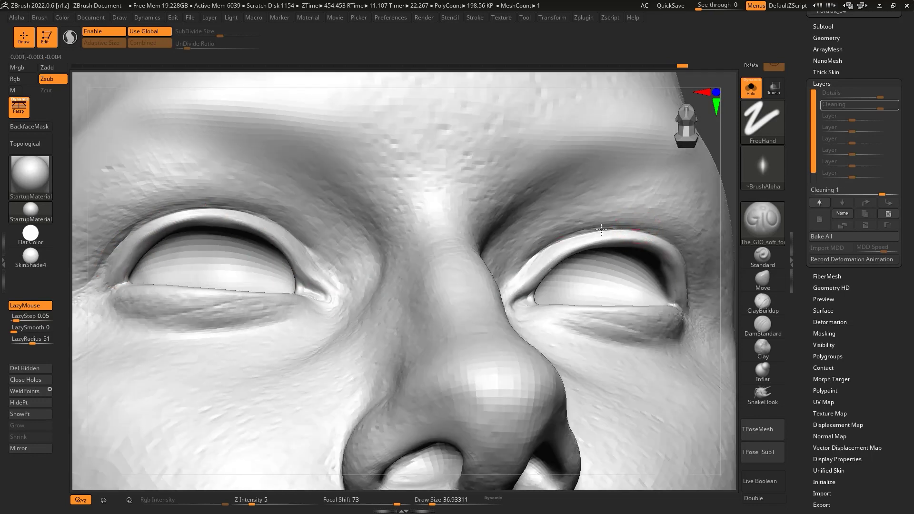
# Step: Subdivide and build up both upper eyelid surfaces with additive Standard strokes, reframing the head
pyautogui.press('f')
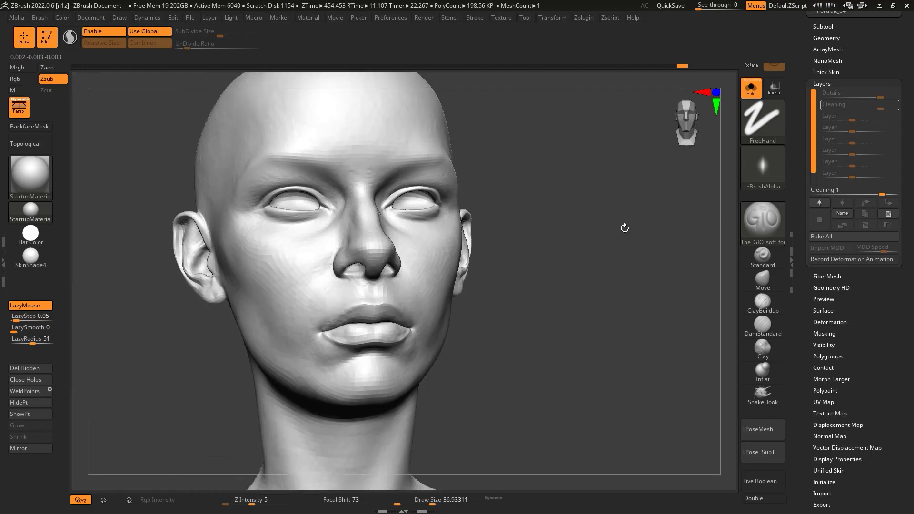
pyautogui.hotkey('ctrl', 'd')
pyautogui.moveTo(628, 218)
pyautogui.mouseDown()
pyautogui.moveTo(615, 206)
pyautogui.moveTo(625, 267)
pyautogui.mouseUp()
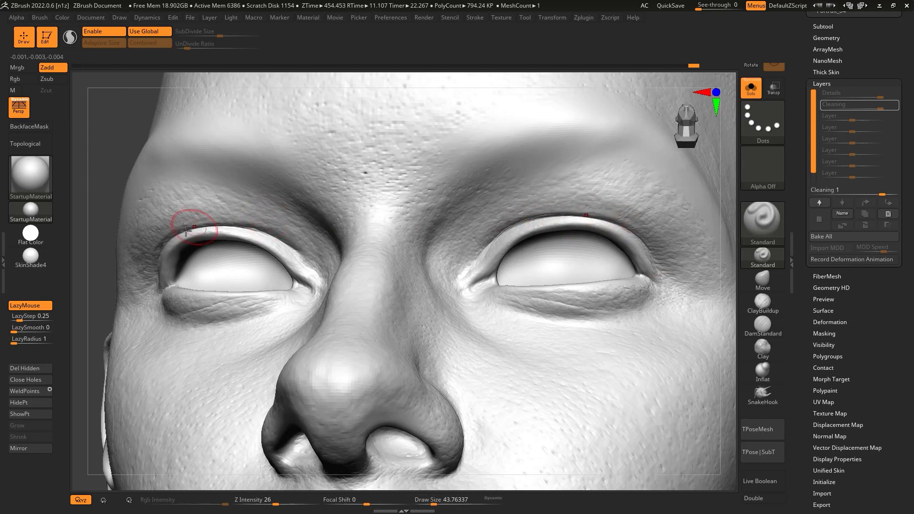
pyautogui.keyDown('ctrl'); pyautogui.moveTo(526, 219); pyautogui.dragTo(598, 225); pyautogui.keyUp('ctrl')
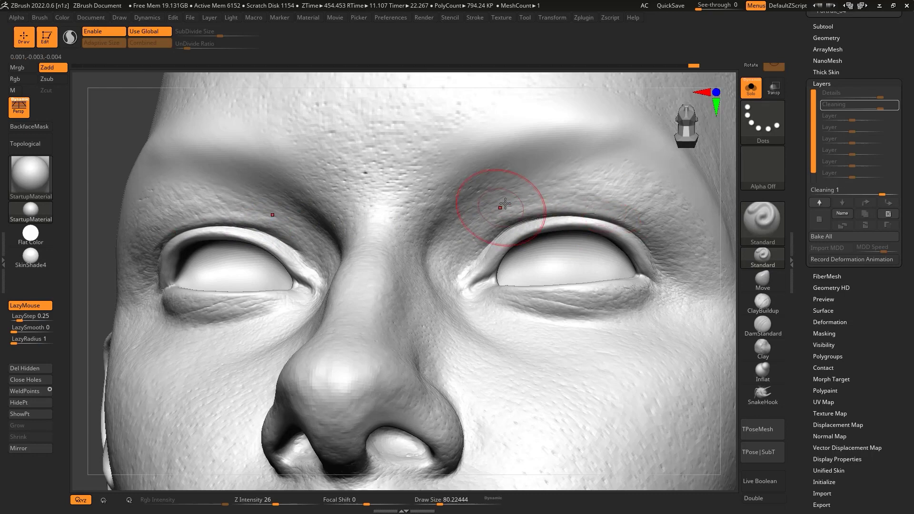
pyautogui.press('s')
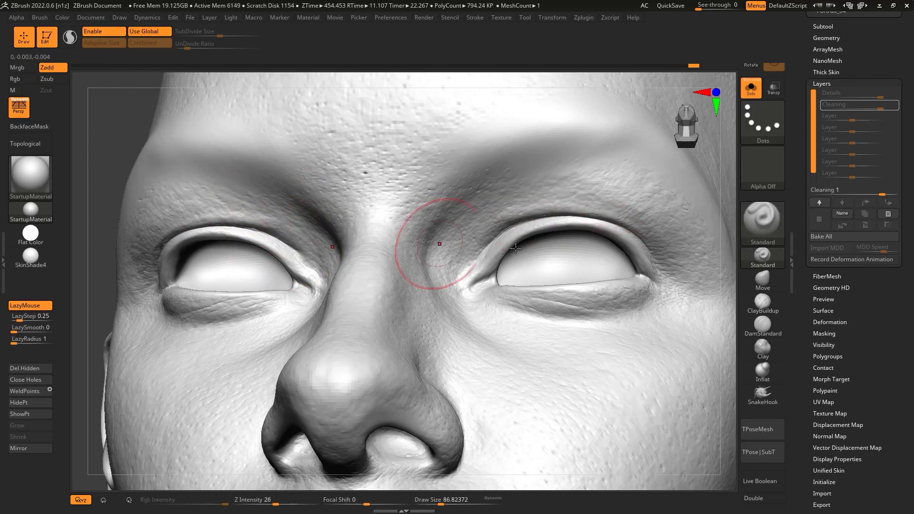
pyautogui.press('f')
pyautogui.moveTo(624, 268)
pyautogui.mouseDown(button='right')
pyautogui.moveTo(626, 221)
pyautogui.moveTo(350, 218)
pyautogui.mouseUp(button='right')
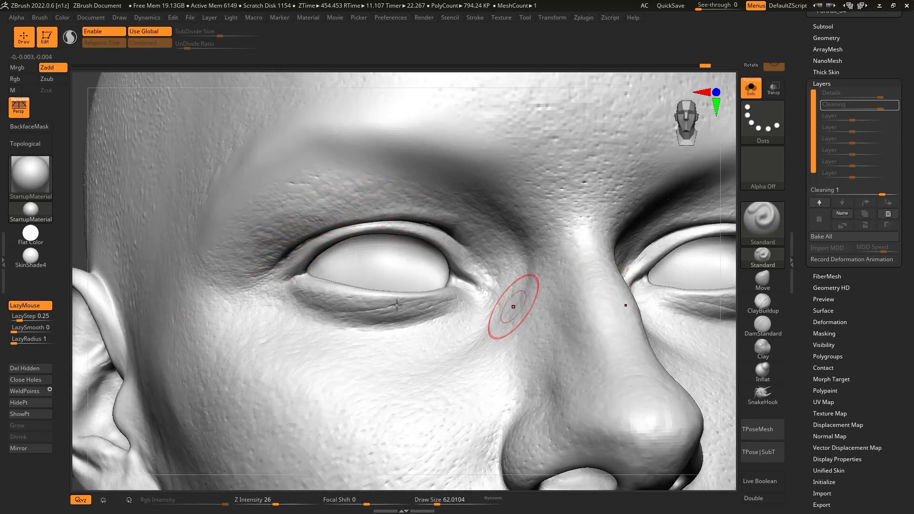
pyautogui.press('f')
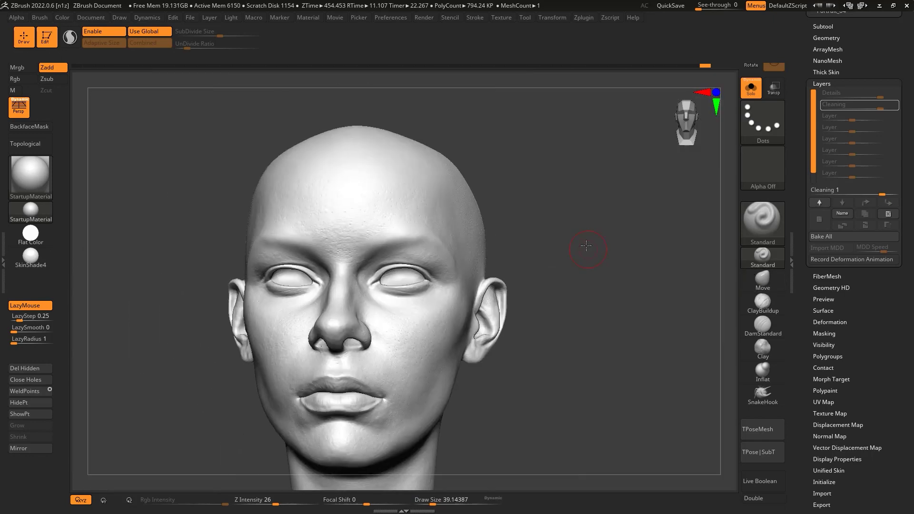
pyautogui.moveTo(591, 245); pyautogui.dragTo(608, 224, button='right')
pyautogui.moveTo(622, 275)
pyautogui.mouseDown(button='right')
pyautogui.moveTo(607, 257)
pyautogui.moveTo(589, 257)
pyautogui.moveTo(628, 260)
pyautogui.moveTo(593, 299)
pyautogui.mouseUp(button='right')
pyautogui.press('f')
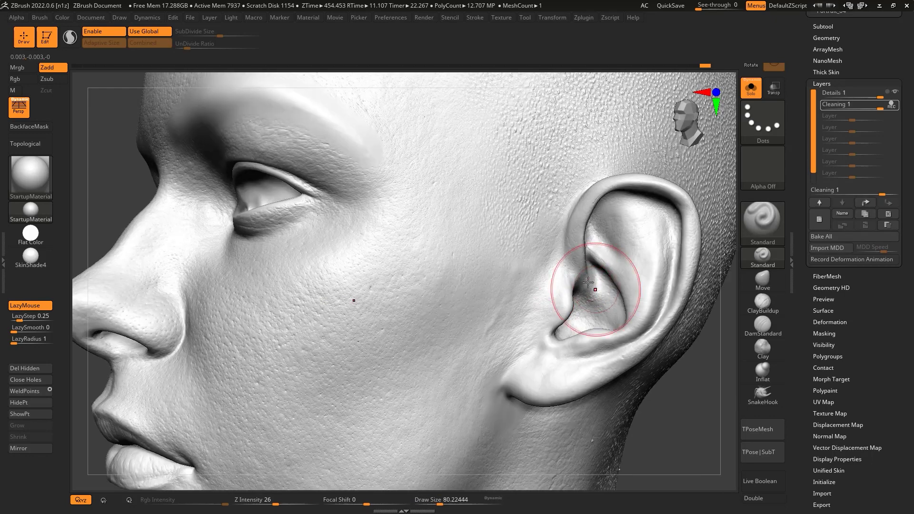
# Step: Stop recording the Cleaning layer and toggle its visibility to compare the cleanup against the scan
pyautogui.press('f')
pyautogui.moveTo(657, 335)
pyautogui.mouseDown(button='right')
pyautogui.moveTo(641, 302)
pyautogui.moveTo(642, 255)
pyautogui.moveTo(622, 265)
pyautogui.moveTo(621, 280)
pyautogui.moveTo(631, 256)
pyautogui.moveTo(648, 259)
pyautogui.moveTo(645, 327)
pyautogui.moveTo(652, 281)
pyautogui.moveTo(671, 276)
pyautogui.mouseUp(button='right')
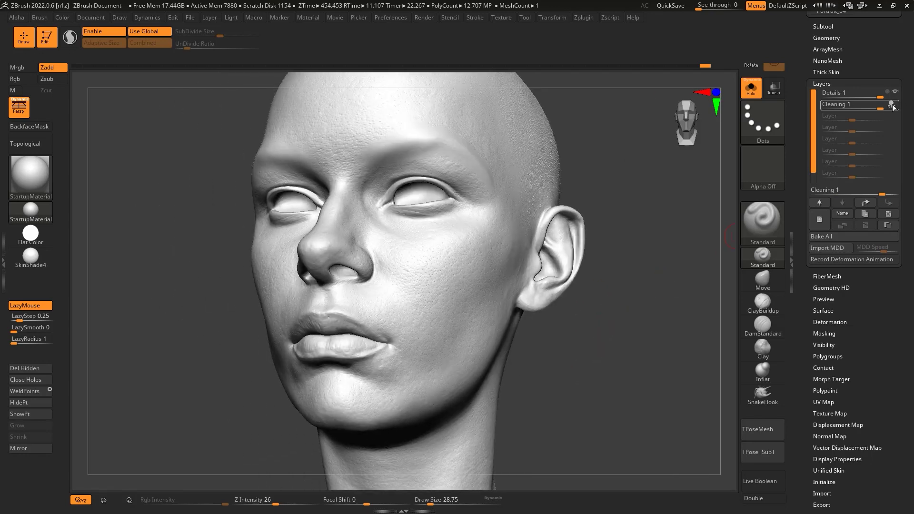
pyautogui.click(893, 105)
pyautogui.click(893, 106)
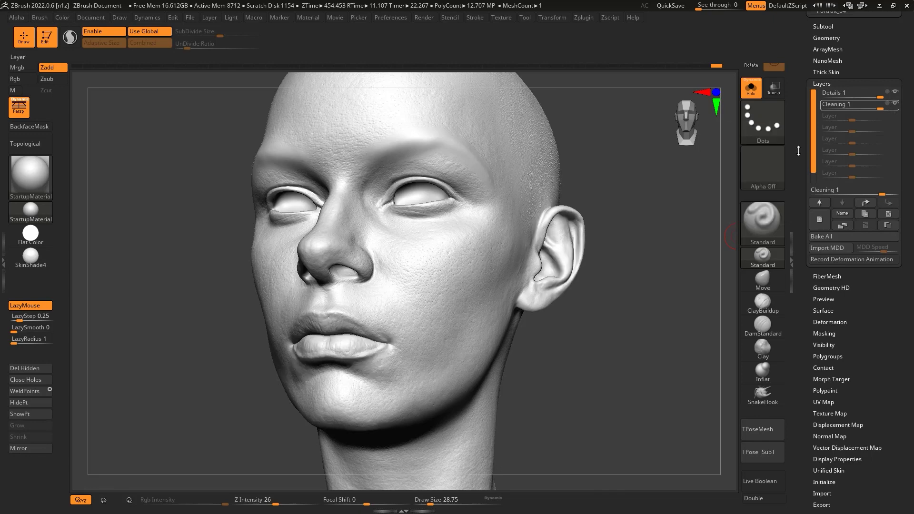
pyautogui.moveTo(623, 333)
pyautogui.mouseDown(button='right')
pyautogui.moveTo(593, 335)
pyautogui.moveTo(711, 244)
pyautogui.mouseUp(button='right')
pyautogui.click(892, 106)
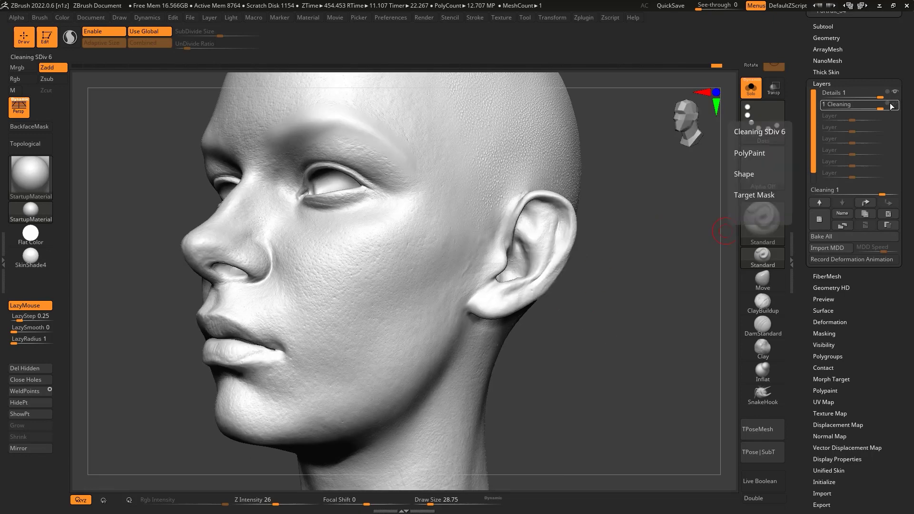
pyautogui.click(895, 106)
pyautogui.moveTo(605, 303)
pyautogui.mouseDown()
pyautogui.moveTo(736, 191)
pyautogui.moveTo(663, 292)
pyautogui.moveTo(585, 261)
pyautogui.moveTo(605, 229)
pyautogui.moveTo(618, 226)
pyautogui.moveTo(612, 213)
pyautogui.moveTo(659, 214)
pyautogui.moveTo(650, 223)
pyautogui.moveTo(630, 212)
pyautogui.moveTo(646, 236)
pyautogui.moveTo(633, 252)
pyautogui.moveTo(618, 247)
pyautogui.mouseUp()
pyautogui.click(892, 105)
pyautogui.press('f')
# Step: Select the eyebrows subtool and refit them onto the cleaned brow, checking both sides
pyautogui.click(824, 27)
pyautogui.moveTo(811, 60); pyautogui.dragTo(809, 81)
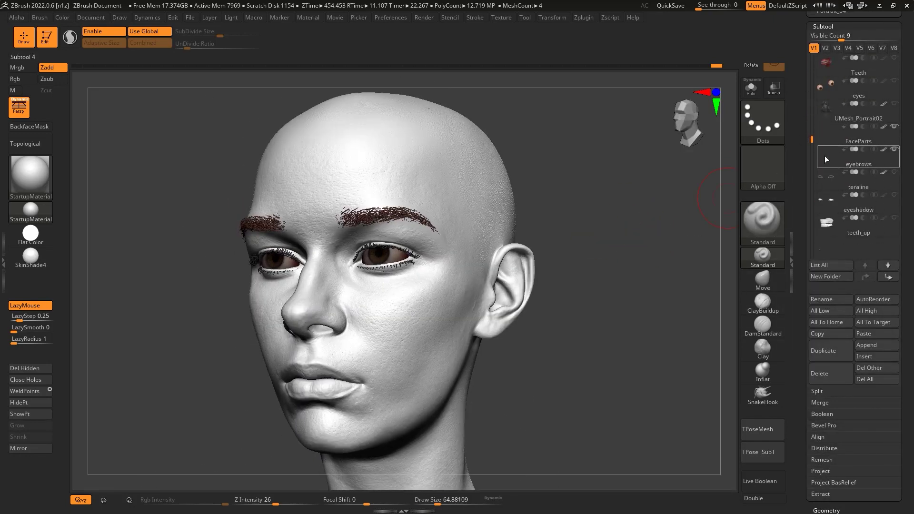
pyautogui.click(825, 158)
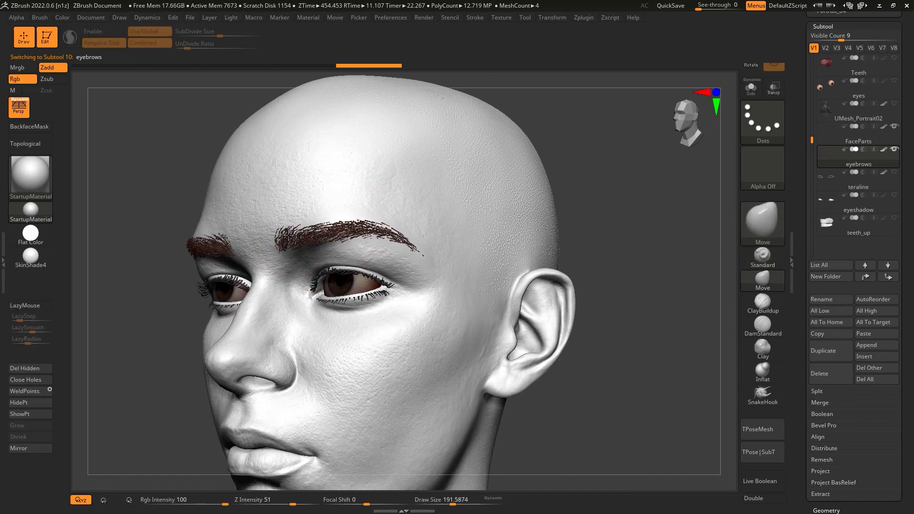
pyautogui.moveTo(345, 222)
pyautogui.mouseDown(button='right')
pyautogui.moveTo(151, 302)
pyautogui.moveTo(306, 295)
pyautogui.mouseUp(button='right')
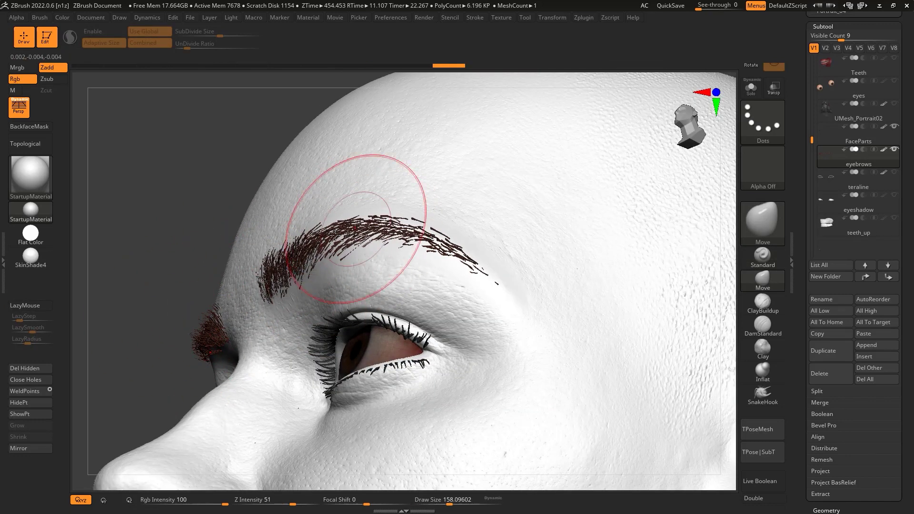
pyautogui.moveTo(313, 241); pyautogui.dragTo(370, 238, button='right')
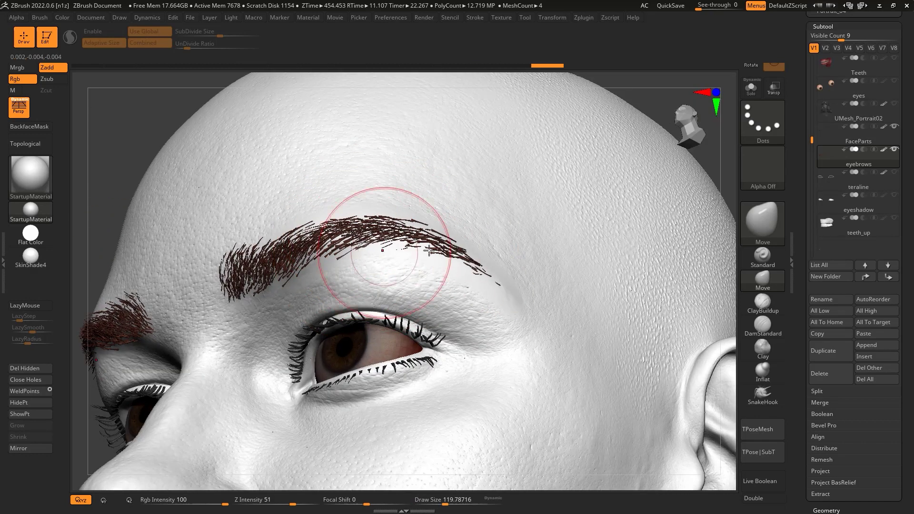
pyautogui.press('f')
pyautogui.moveTo(612, 204)
pyautogui.mouseDown(button='right')
pyautogui.moveTo(595, 213)
pyautogui.moveTo(536, 190)
pyautogui.moveTo(567, 186)
pyautogui.moveTo(585, 229)
pyautogui.moveTo(626, 204)
pyautogui.moveTo(586, 179)
pyautogui.mouseUp(button='right')
pyautogui.press('f')
pyautogui.click(309, 18)
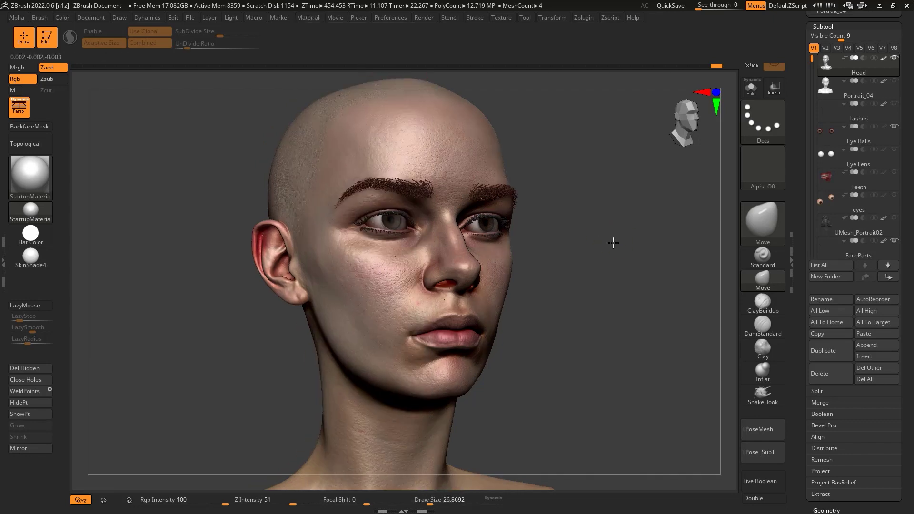
pyautogui.moveTo(585, 204)
pyautogui.mouseDown(button='right')
pyautogui.moveTo(606, 216)
pyautogui.moveTo(618, 198)
pyautogui.moveTo(646, 259)
pyautogui.moveTo(244, 360)
pyautogui.moveTo(194, 361)
pyautogui.moveTo(165, 401)
pyautogui.moveTo(210, 370)
pyautogui.moveTo(186, 359)
pyautogui.moveTo(206, 346)
pyautogui.moveTo(184, 336)
pyautogui.moveTo(330, 292)
pyautogui.moveTo(577, 252)
pyautogui.moveTo(559, 253)
pyautogui.moveTo(607, 228)
pyautogui.moveTo(594, 219)
pyautogui.moveTo(625, 231)
pyautogui.moveTo(599, 219)
pyautogui.moveTo(585, 235)
pyautogui.moveTo(642, 234)
pyautogui.moveTo(644, 259)
pyautogui.moveTo(677, 250)
pyautogui.mouseUp(button='right')
pyautogui.click(818, 139)
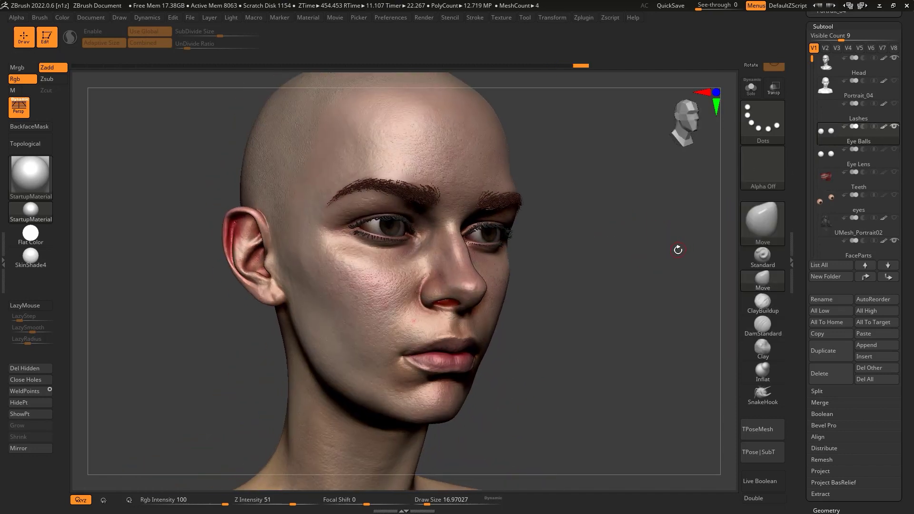